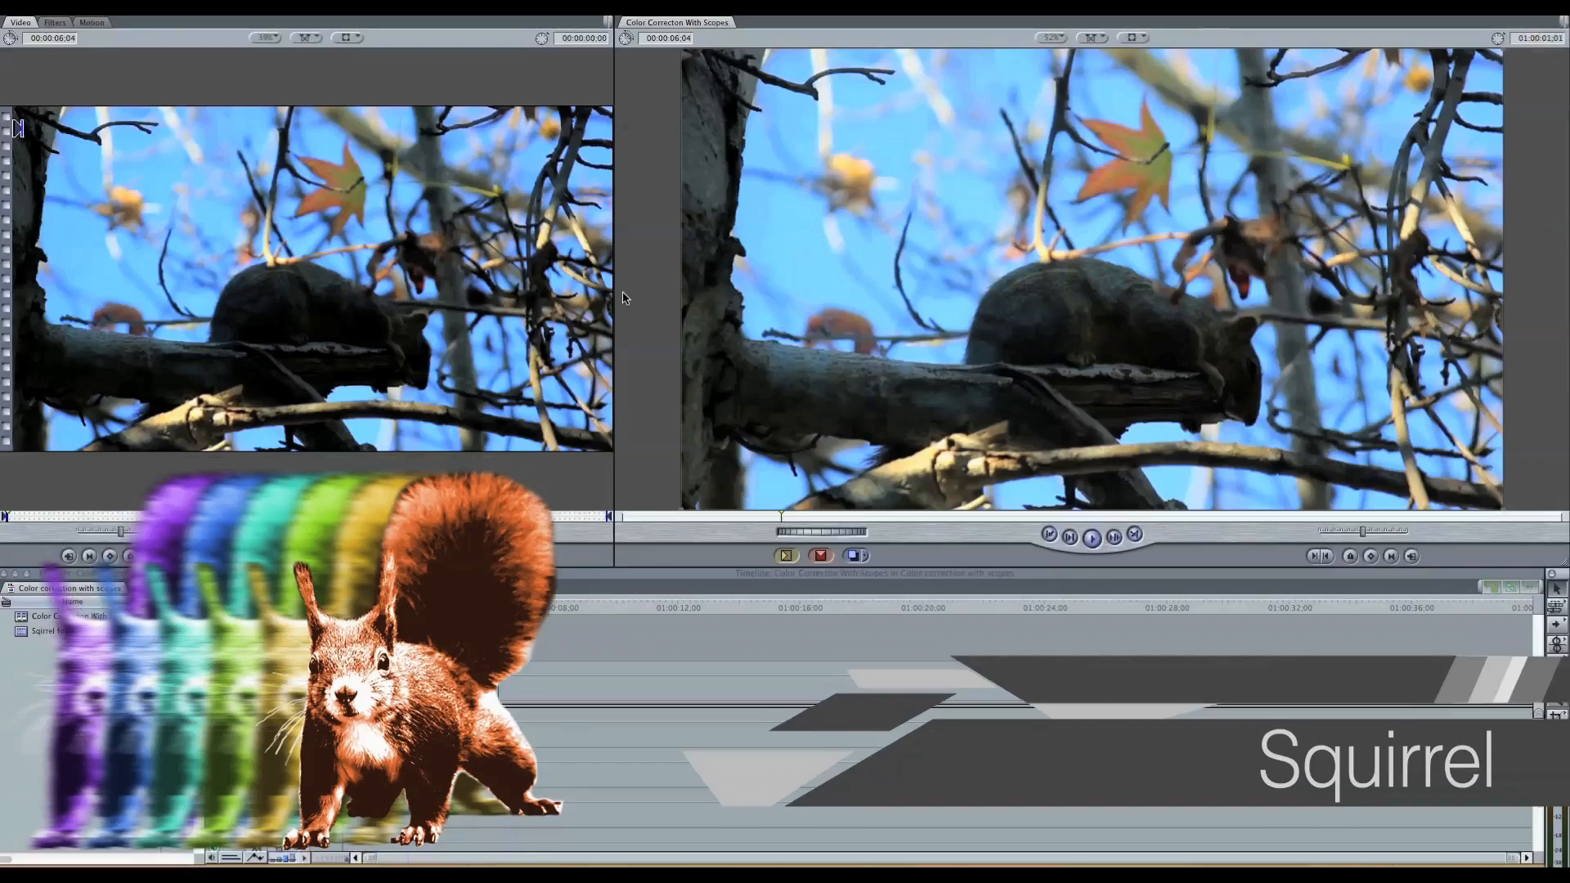
Play the squirrel footage in the timeline and return the playhead to the start of the sequence.
key(space)
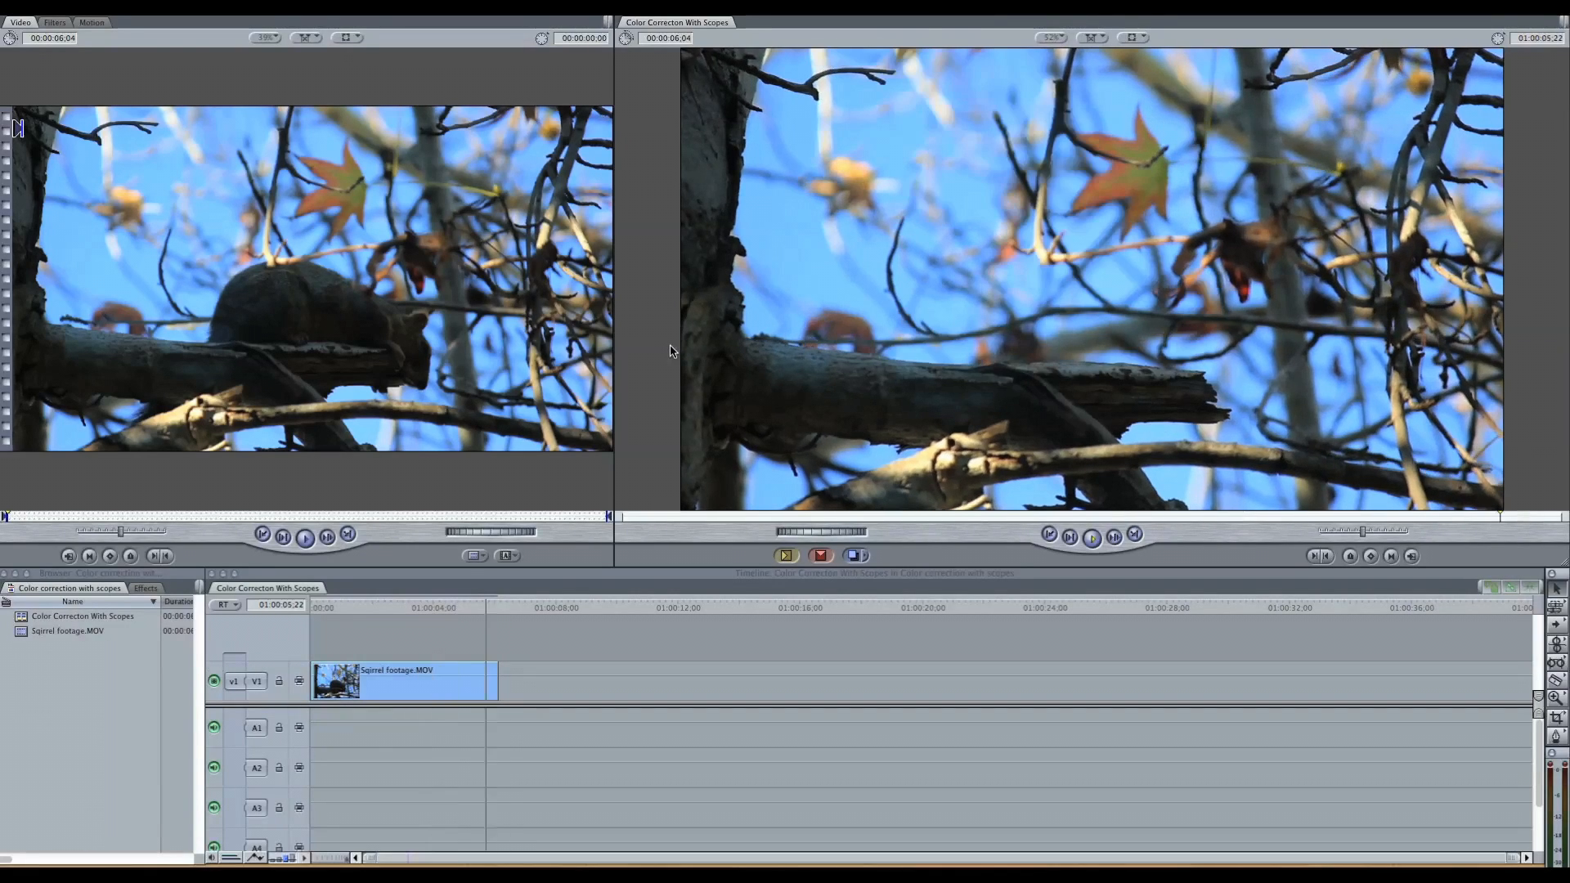
click(336, 614)
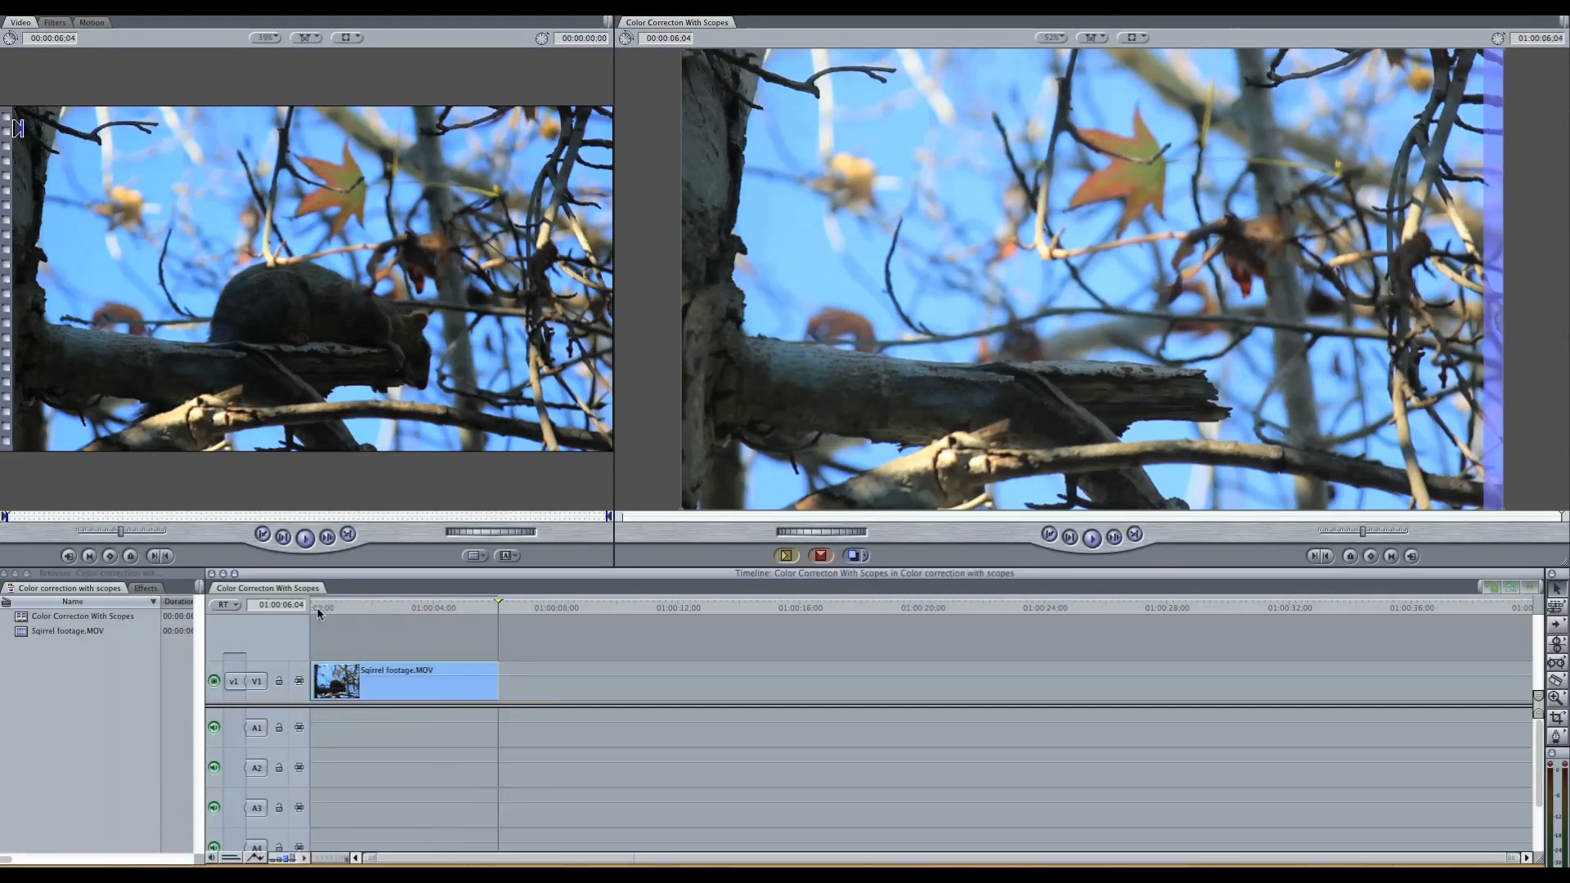
click(311, 610)
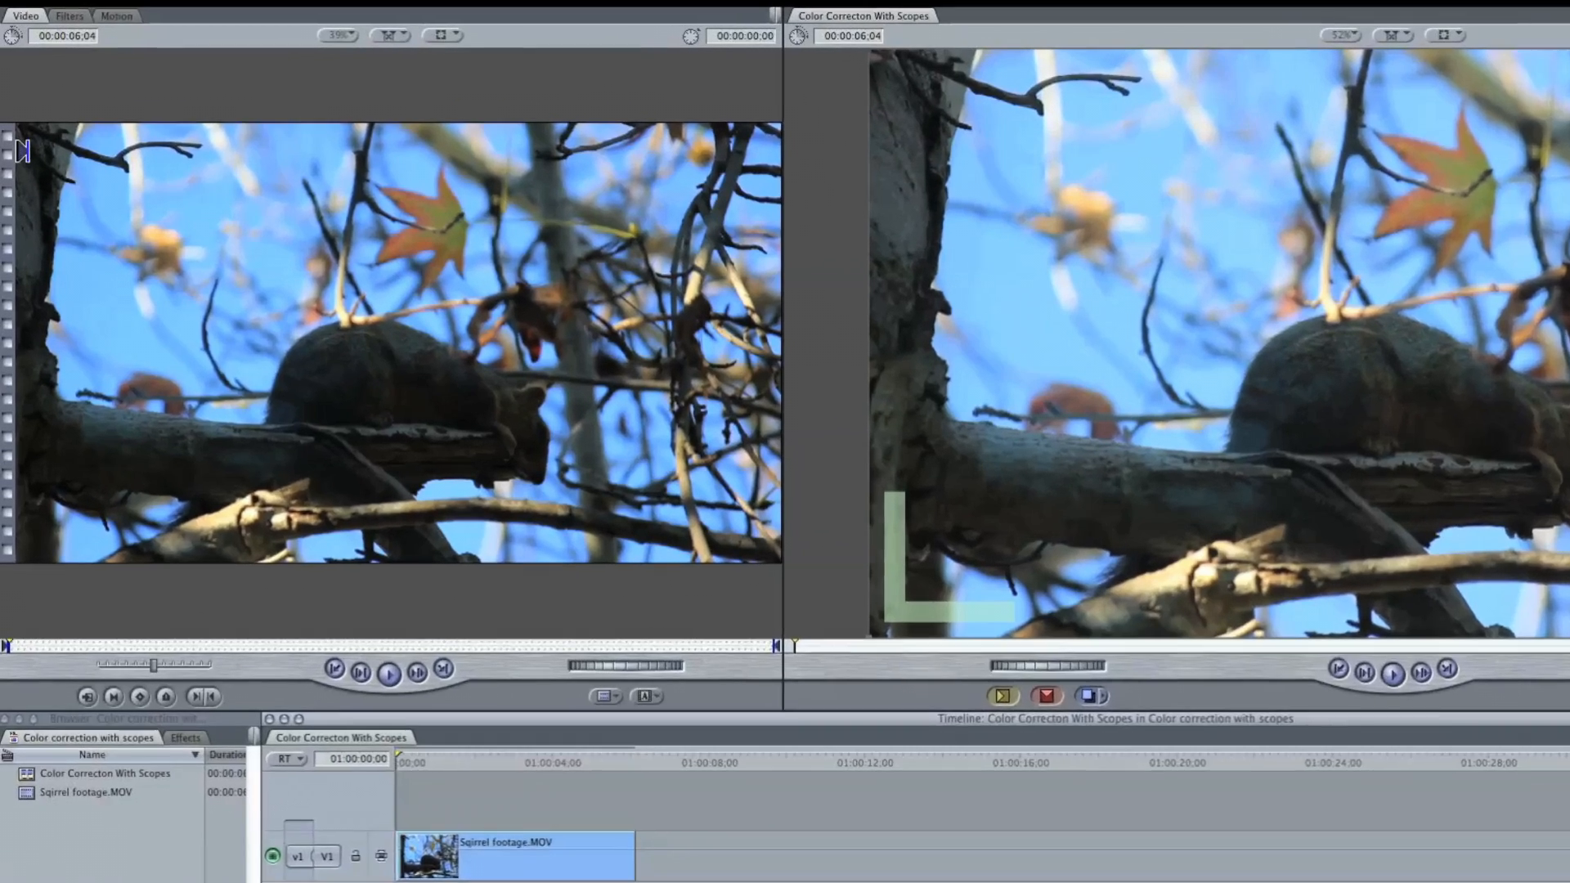
Send the sequence to Color, replacing the existing "Color Correcton With Scopes" project.
click(138, 1)
mouse_move(335, 413)
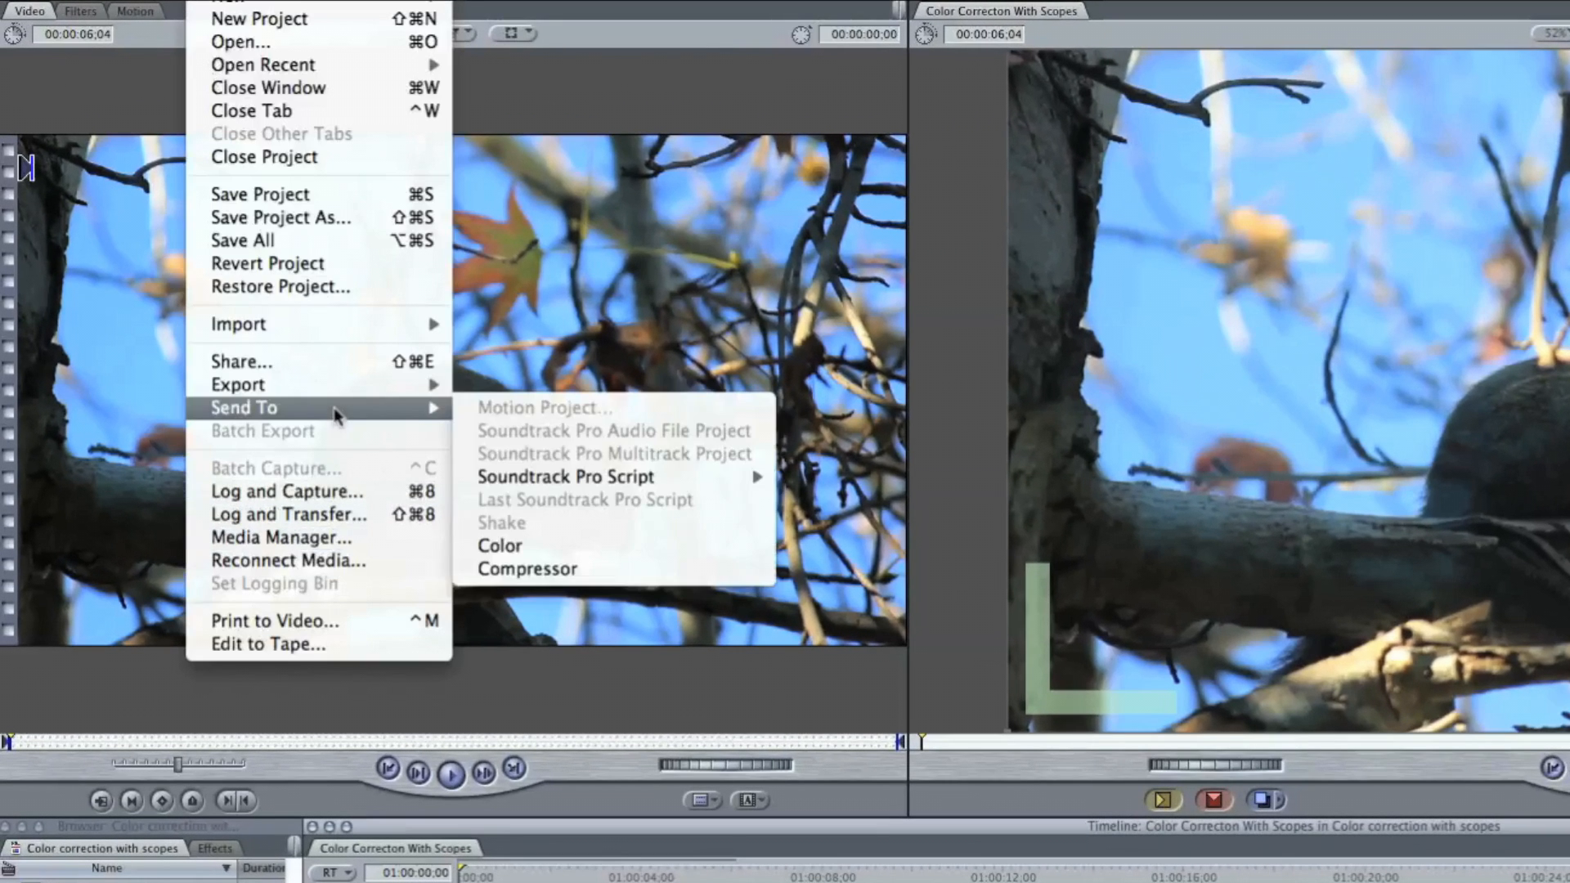
click(513, 547)
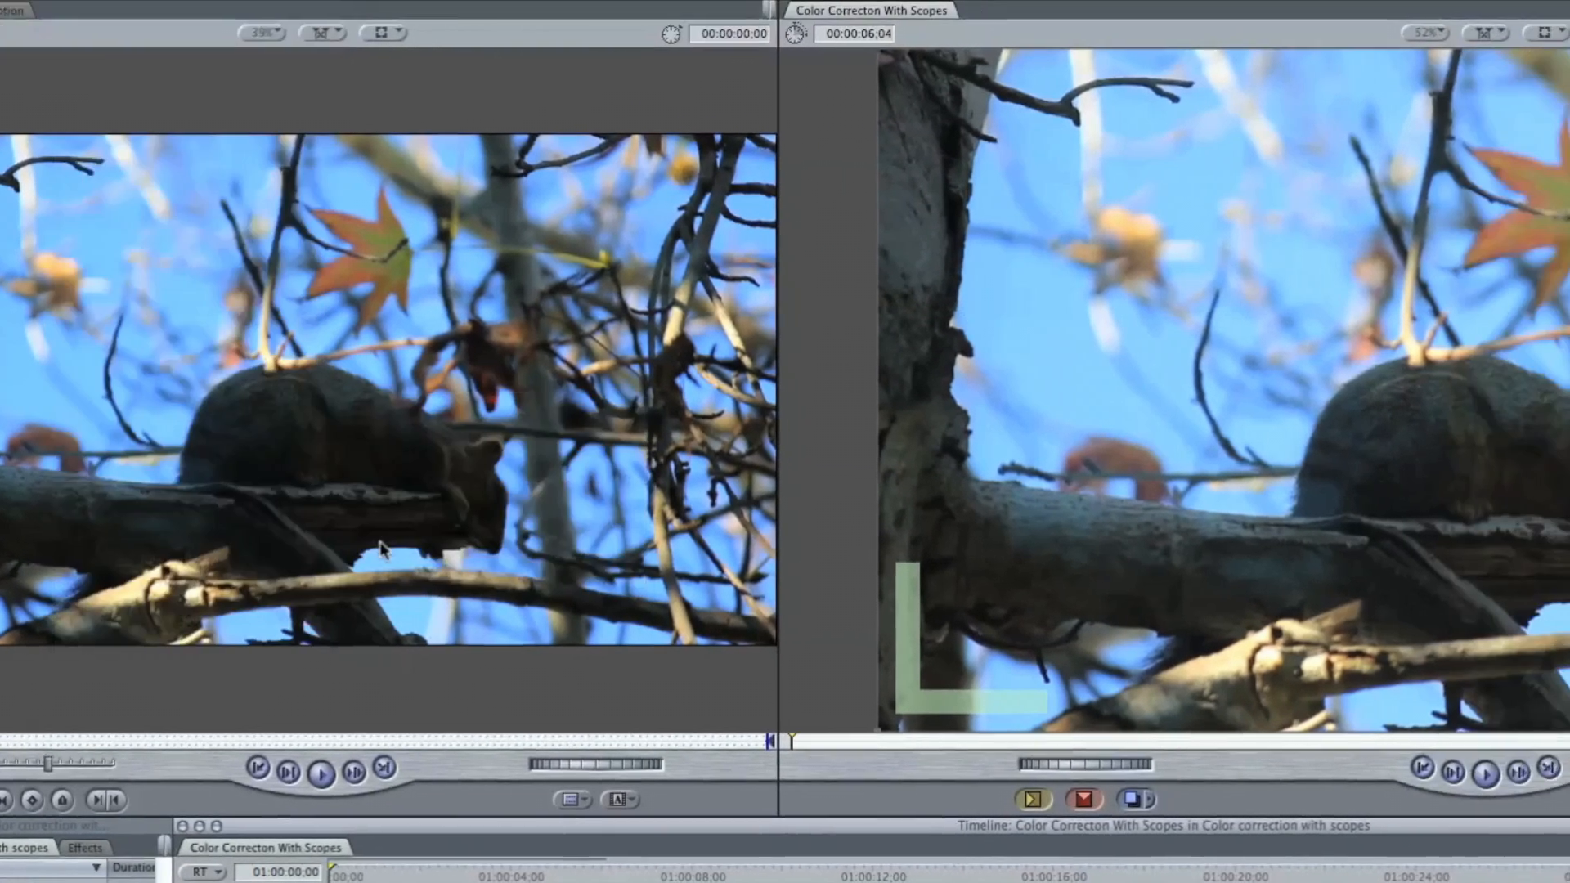
click(1009, 479)
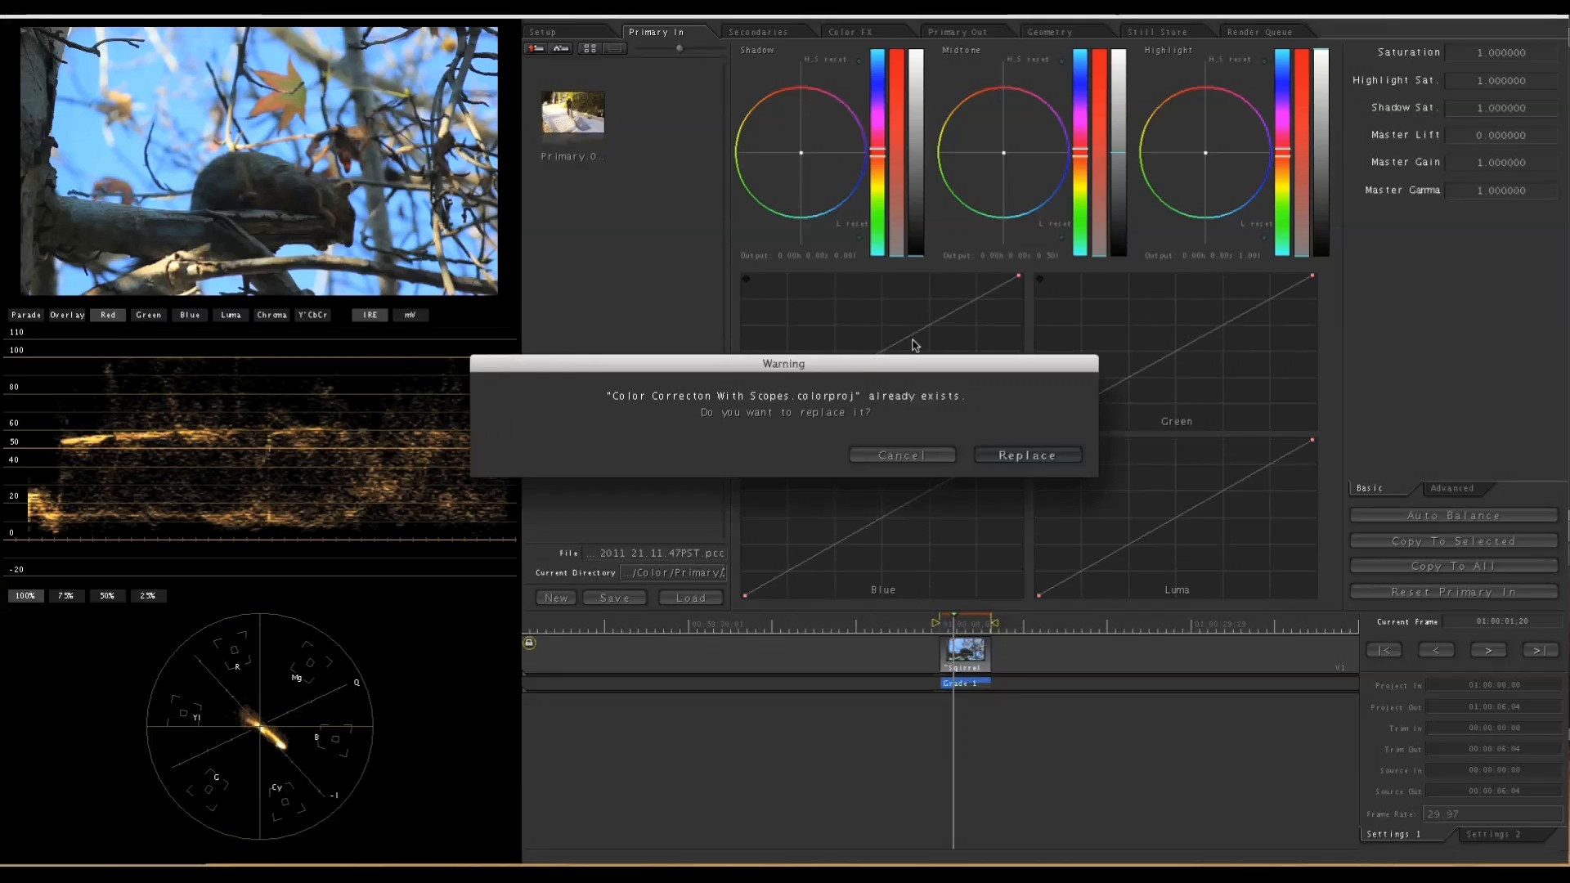
click(1014, 456)
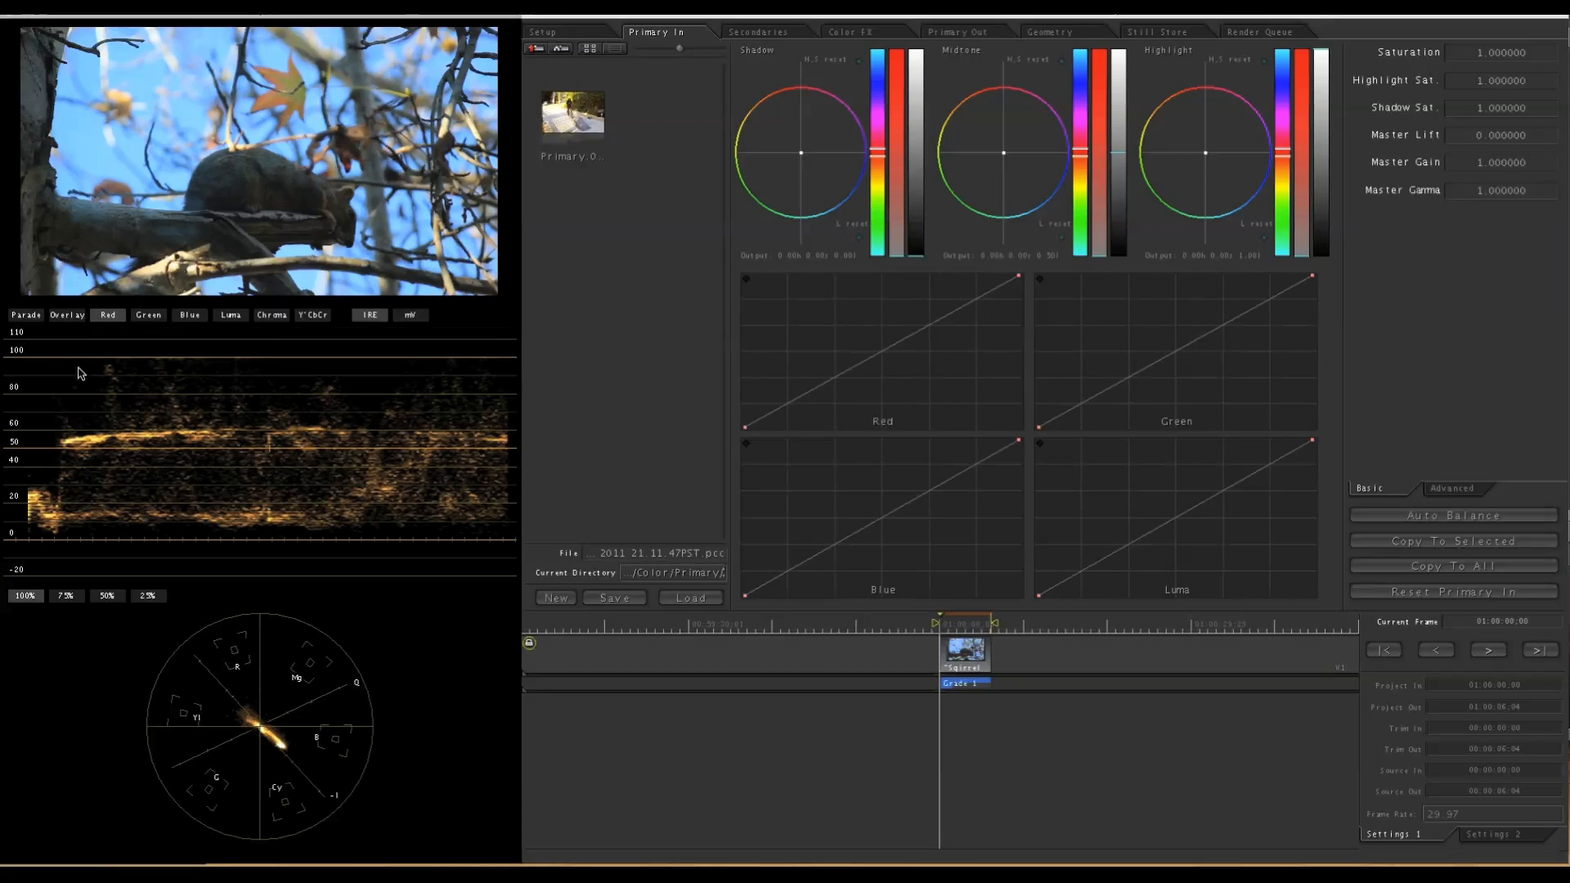
Using the red waveform as a guide, expand the red curve by moving its black and white points slightly inward.
click(75, 316)
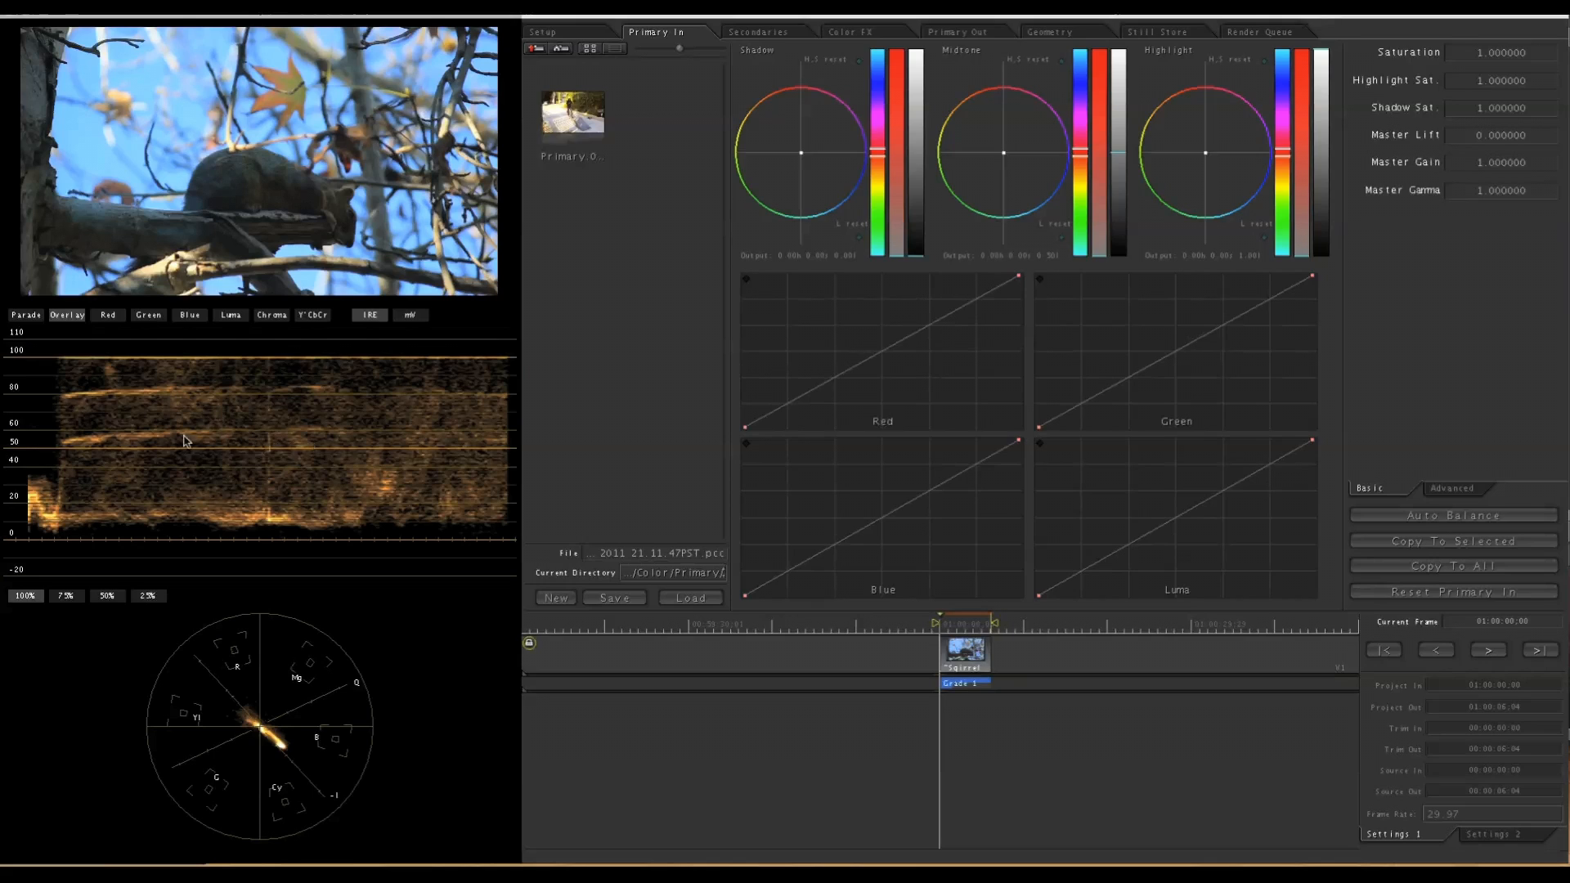
click(111, 324)
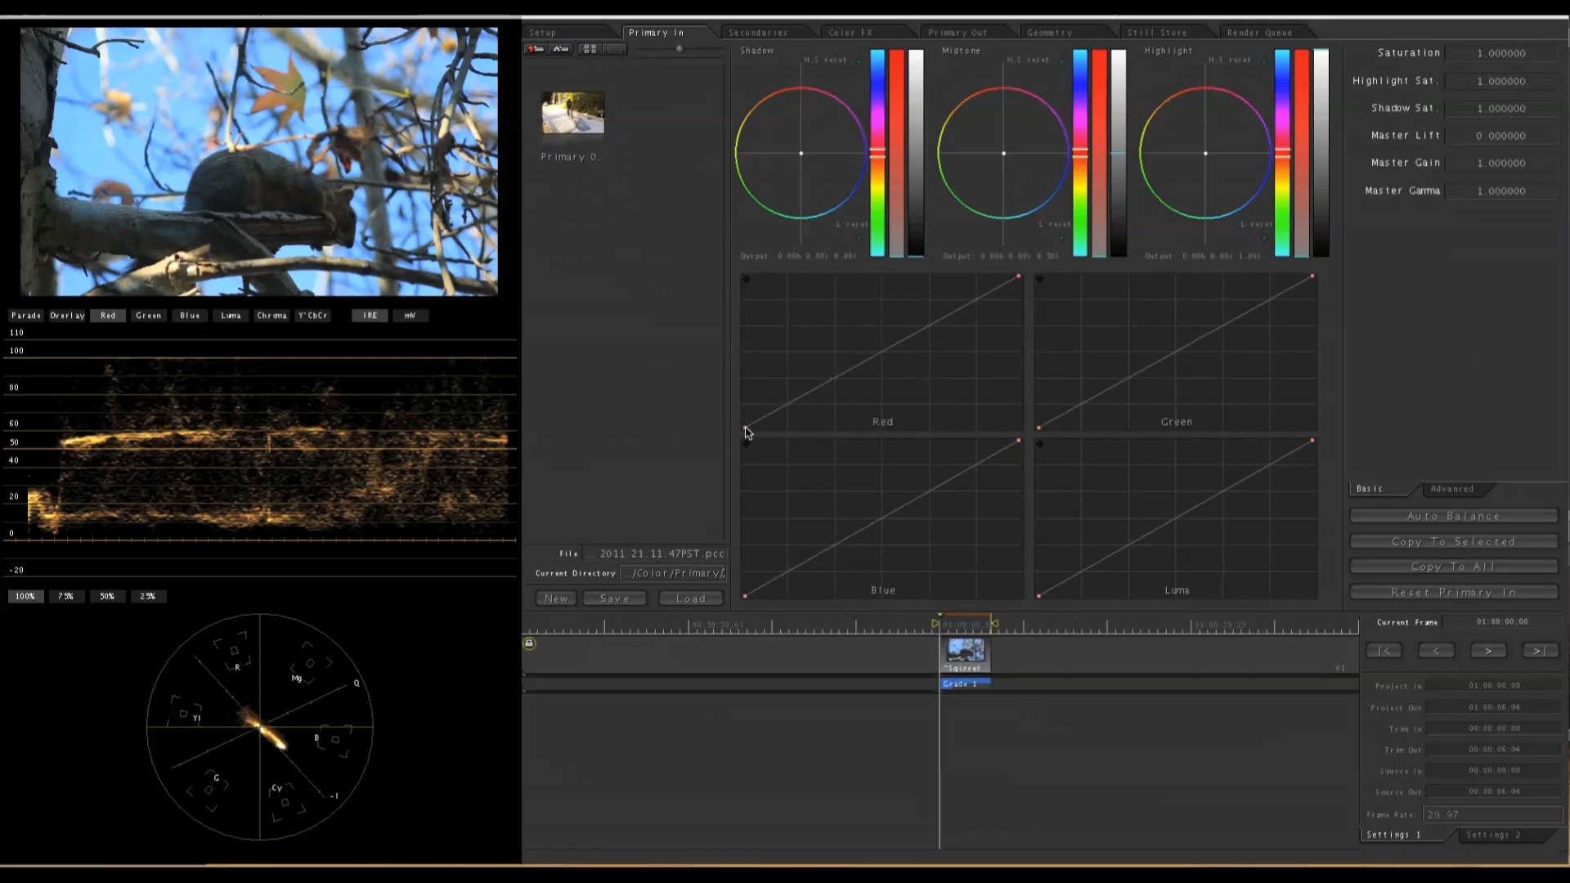
drag(745, 428, 754, 431)
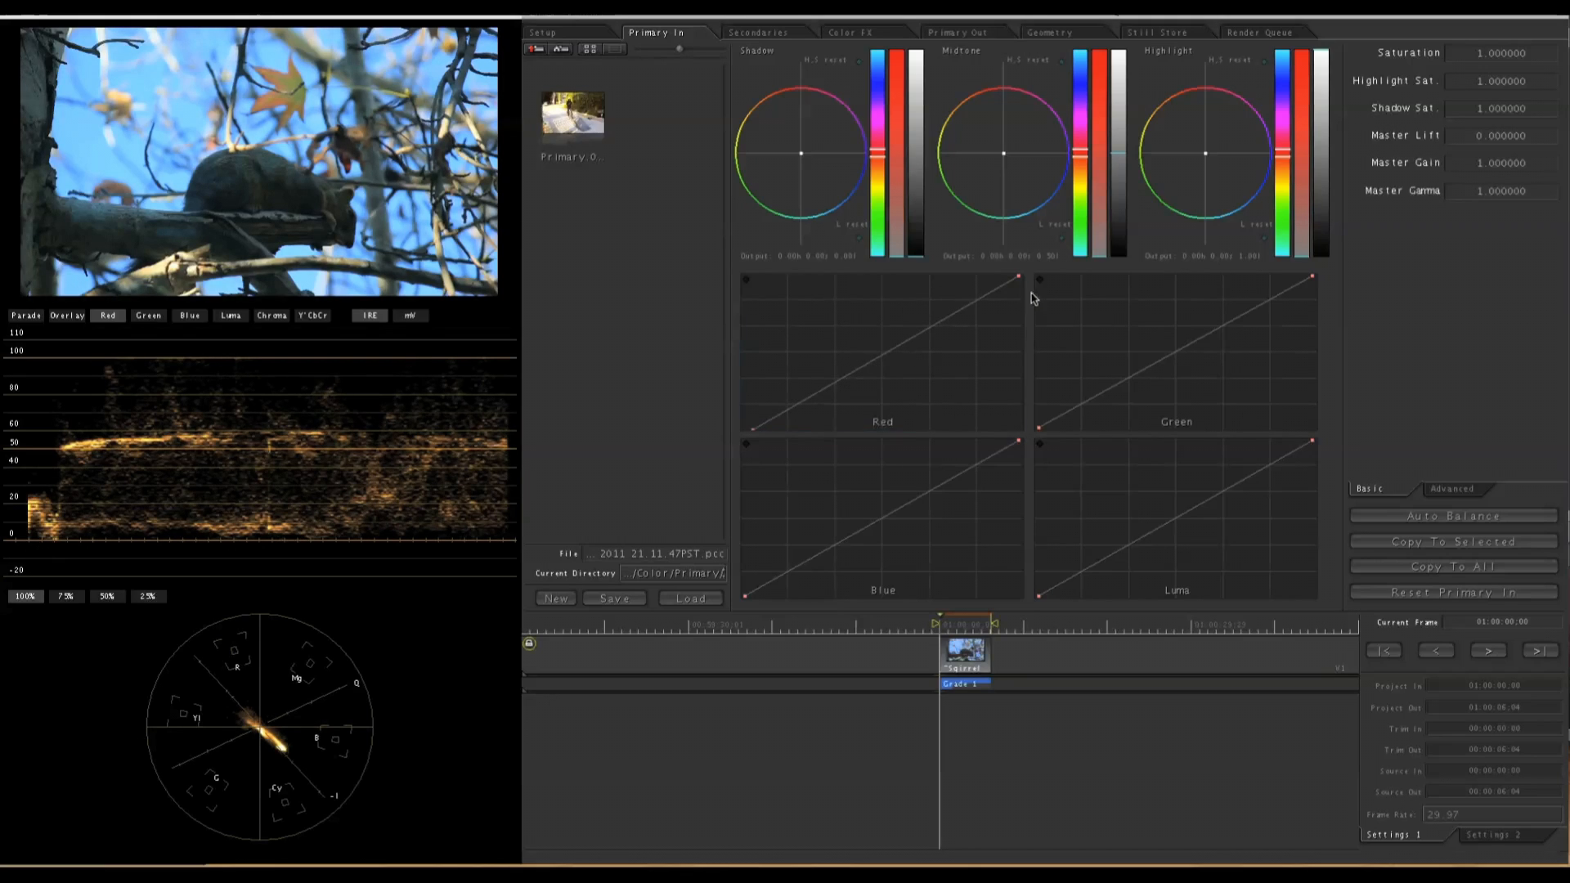
drag(1019, 281, 988, 273)
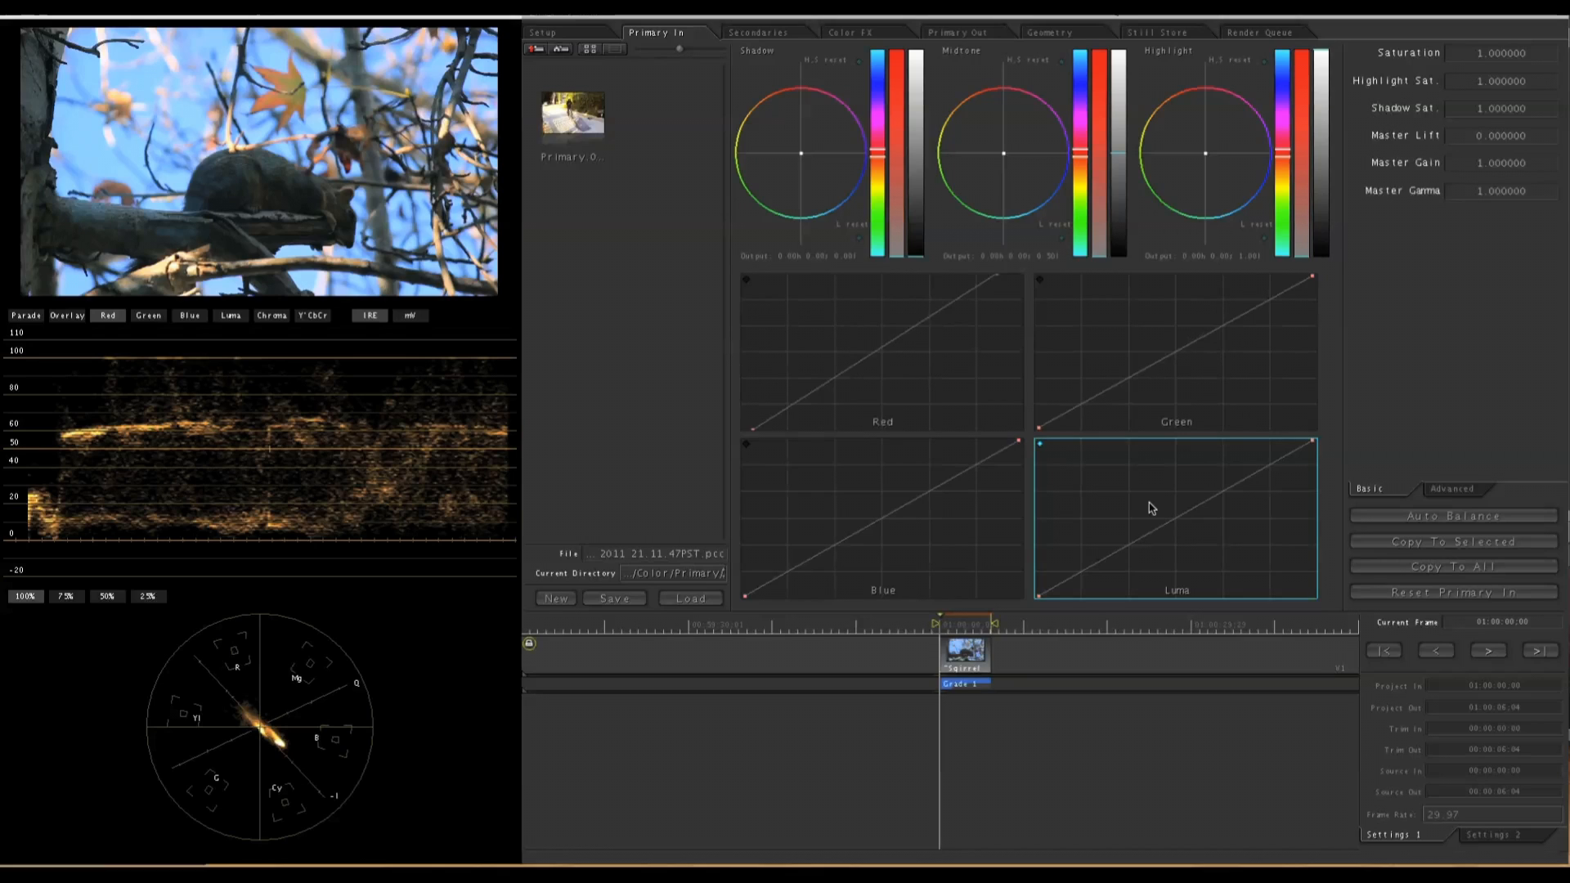
Park the playhead at 01:00:00:14 and expand the green curve inward at both ends, guided by the green waveform.
click(955, 626)
drag(951, 628, 944, 622)
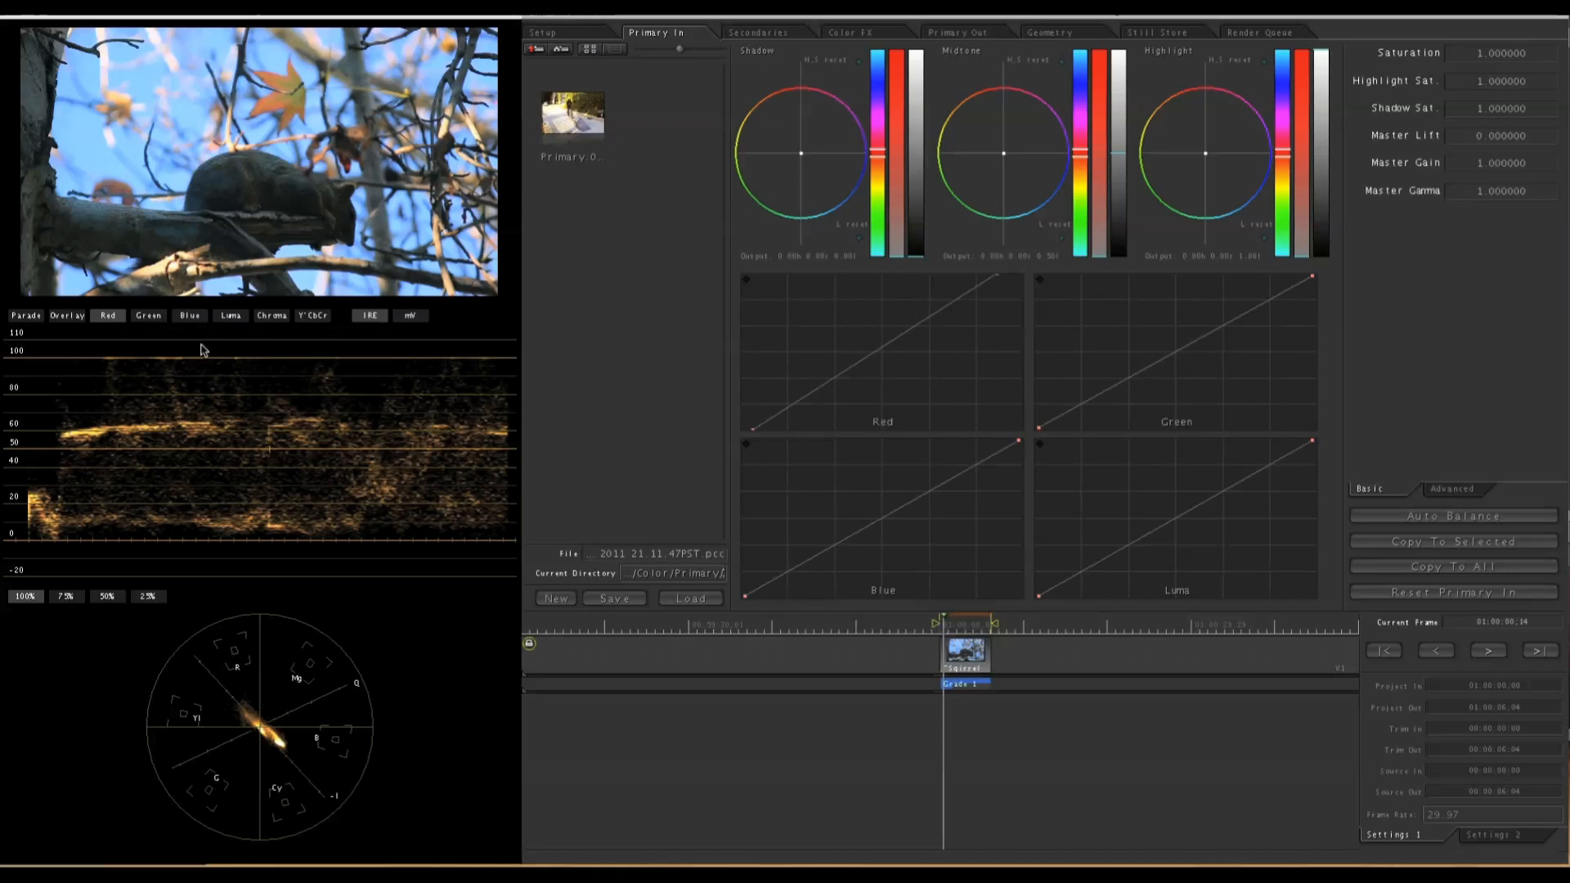
click(138, 320)
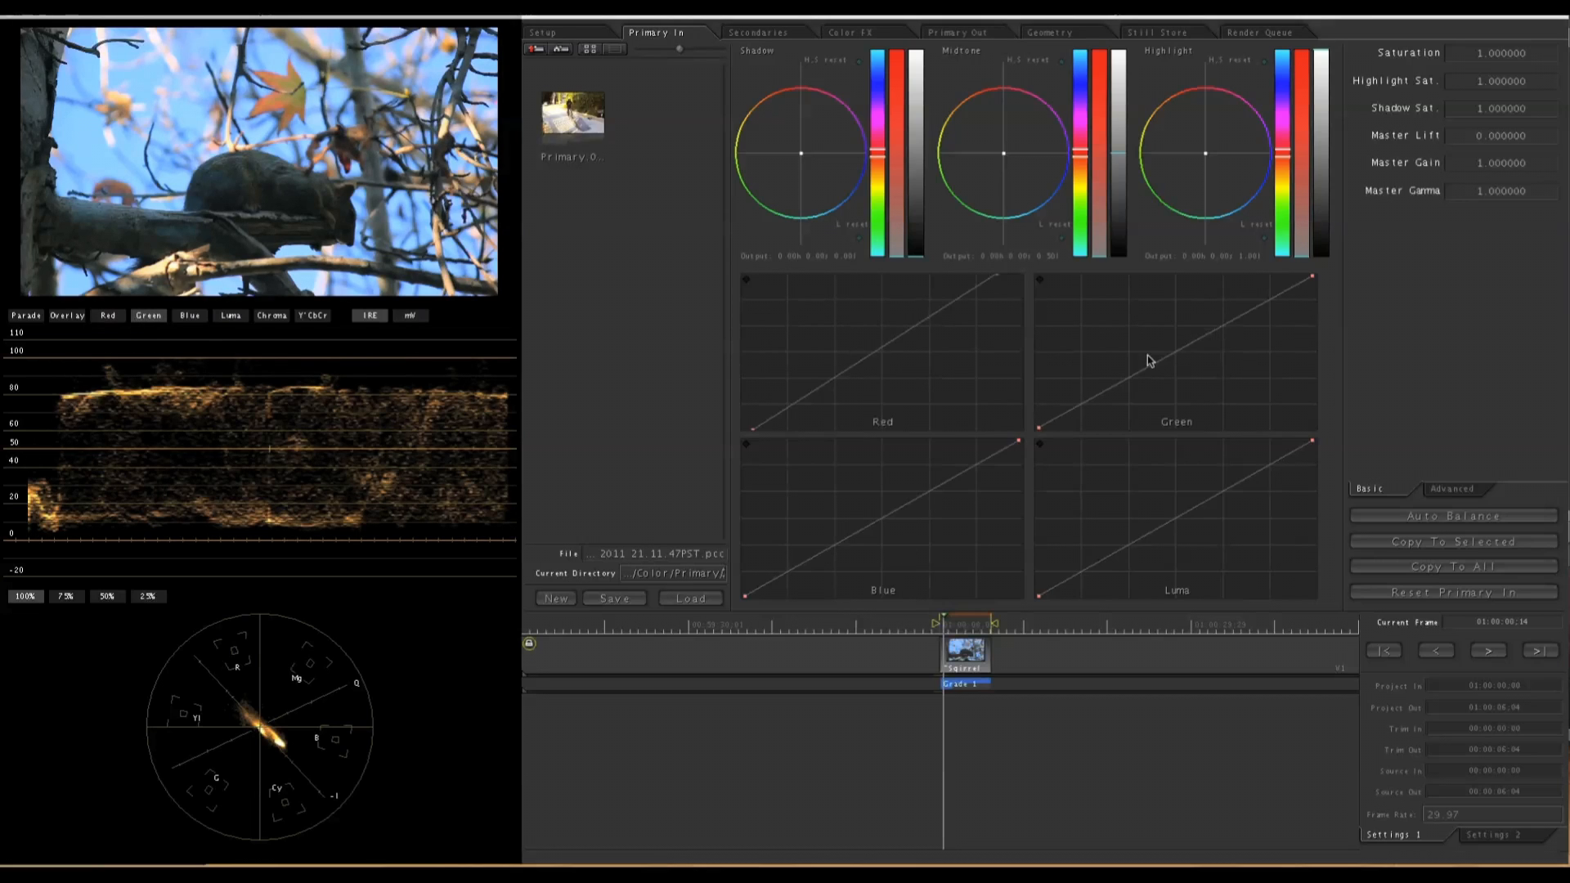
drag(1037, 431, 1057, 437)
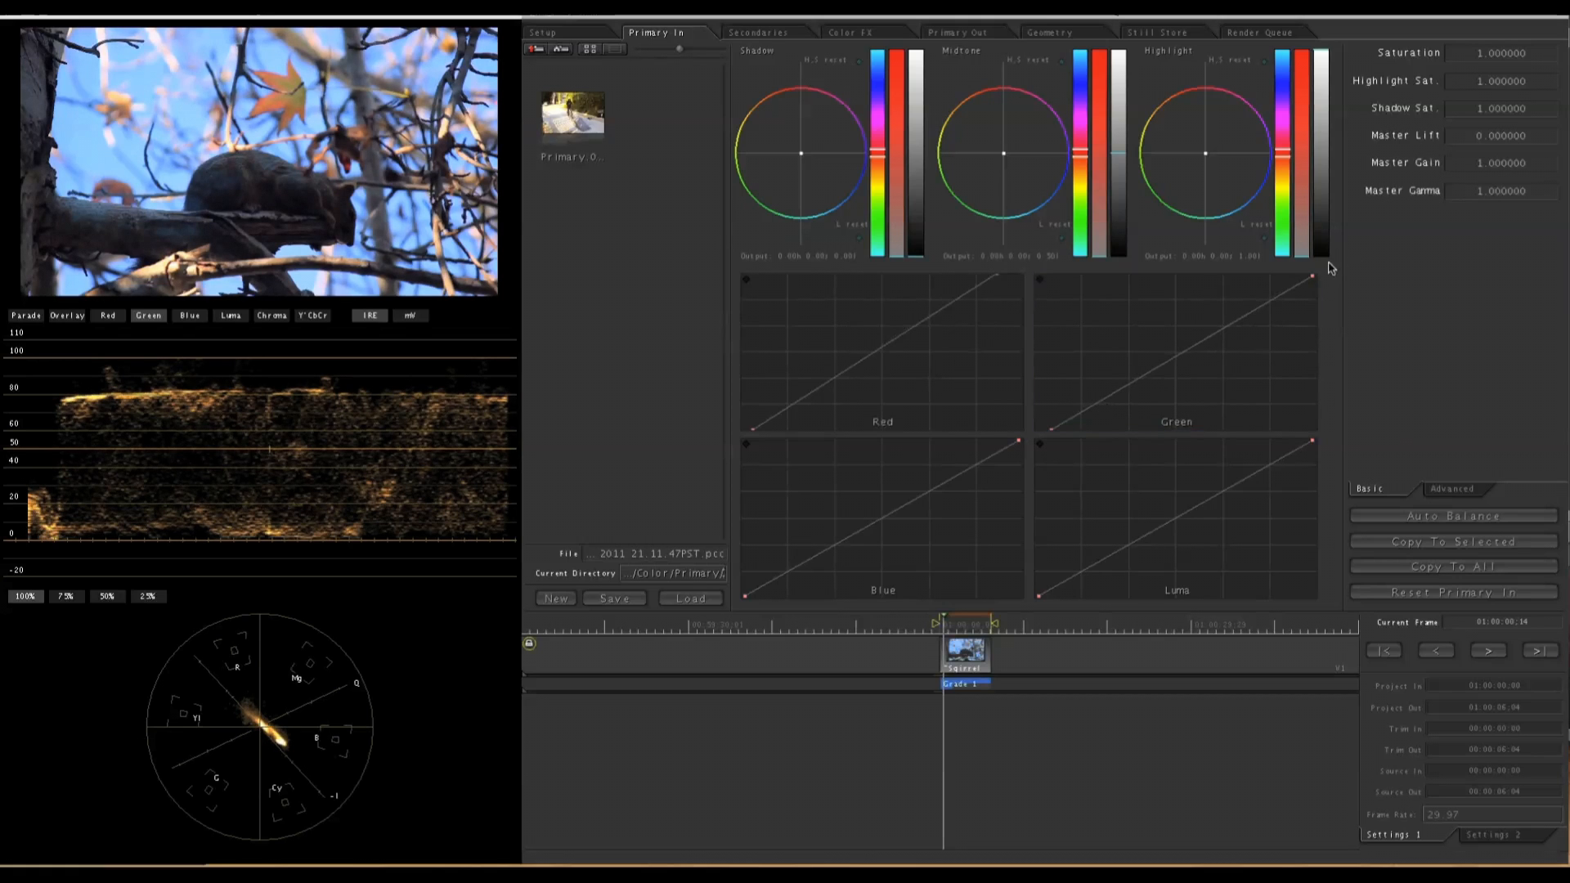
drag(1315, 279, 1266, 261)
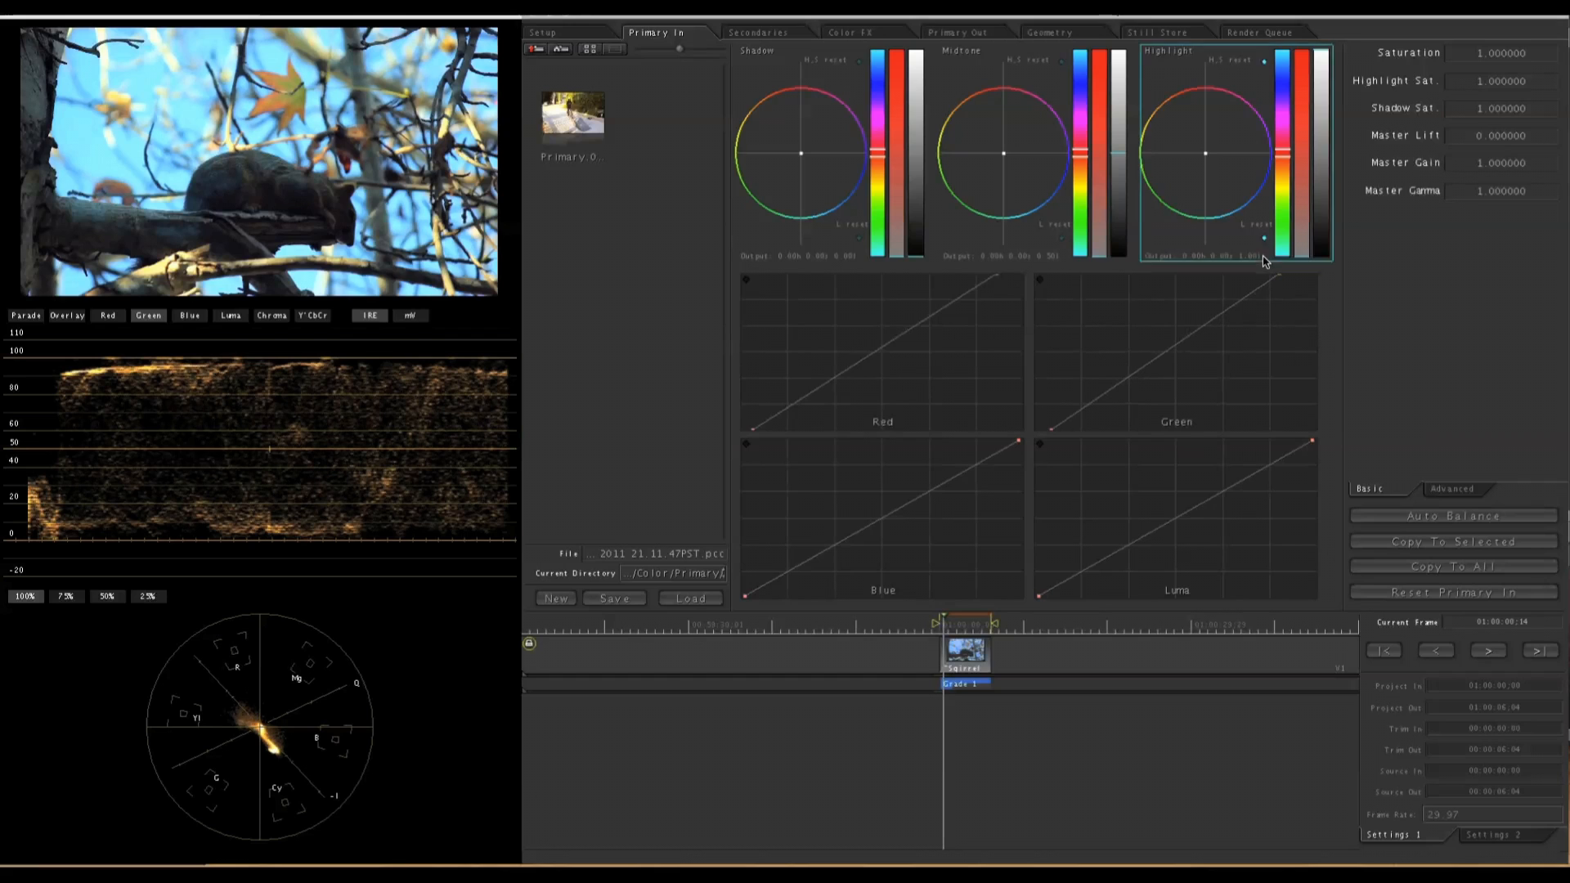
Guided by the blue waveform, move the blue curve's black and white points slightly inward.
click(190, 317)
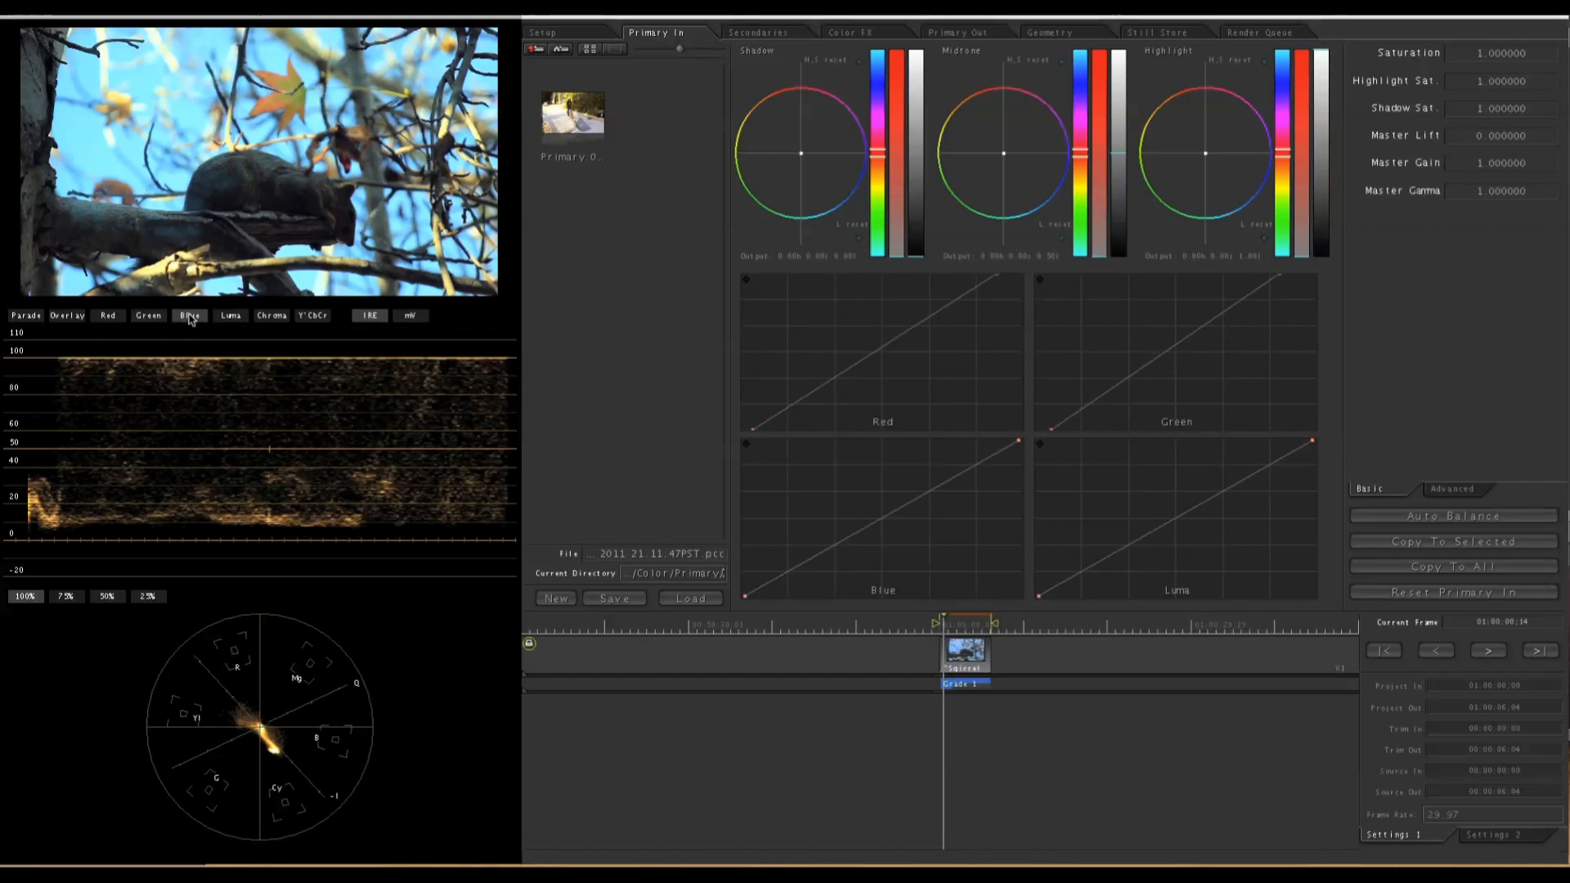
drag(750, 597, 760, 598)
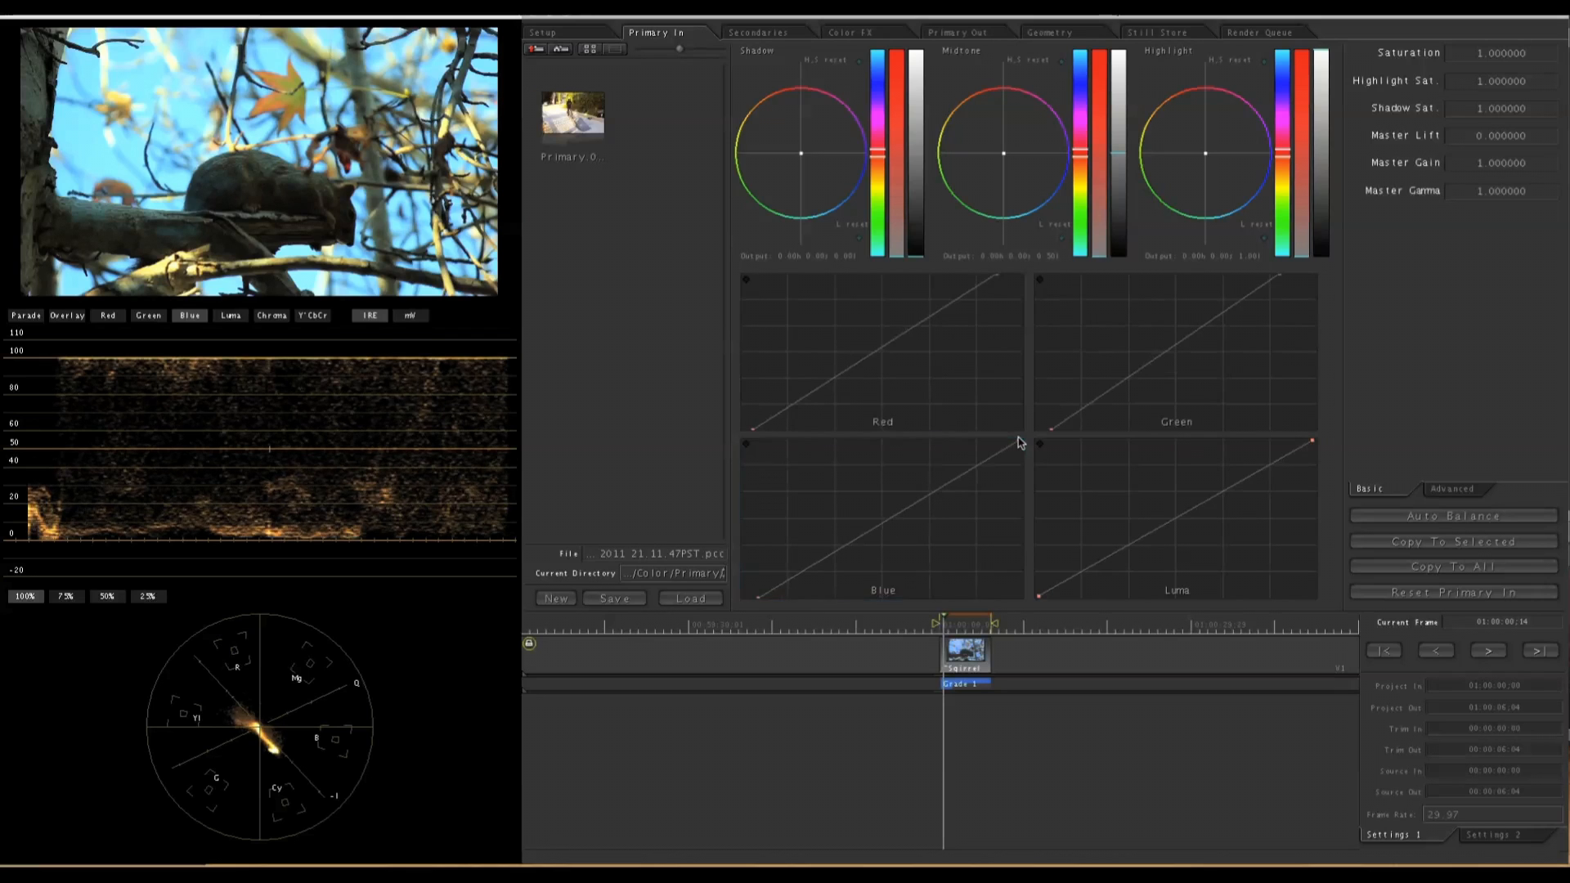
drag(1018, 440, 1021, 441)
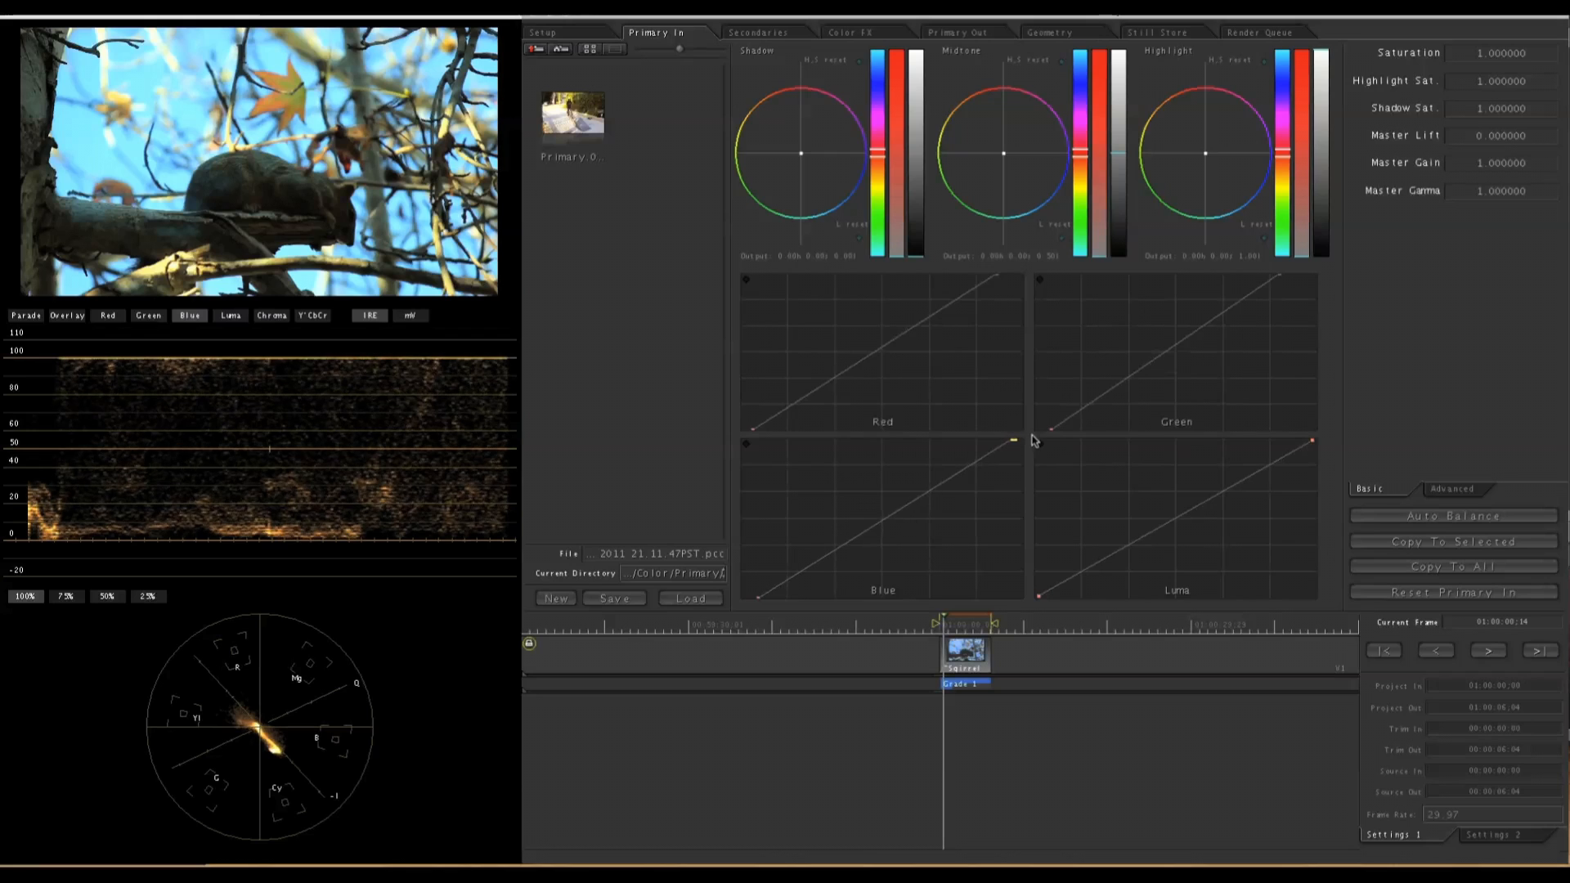
Guided by the luma waveform, try crushing the shadows with the luma curve's black point, and return it to the corner.
click(231, 318)
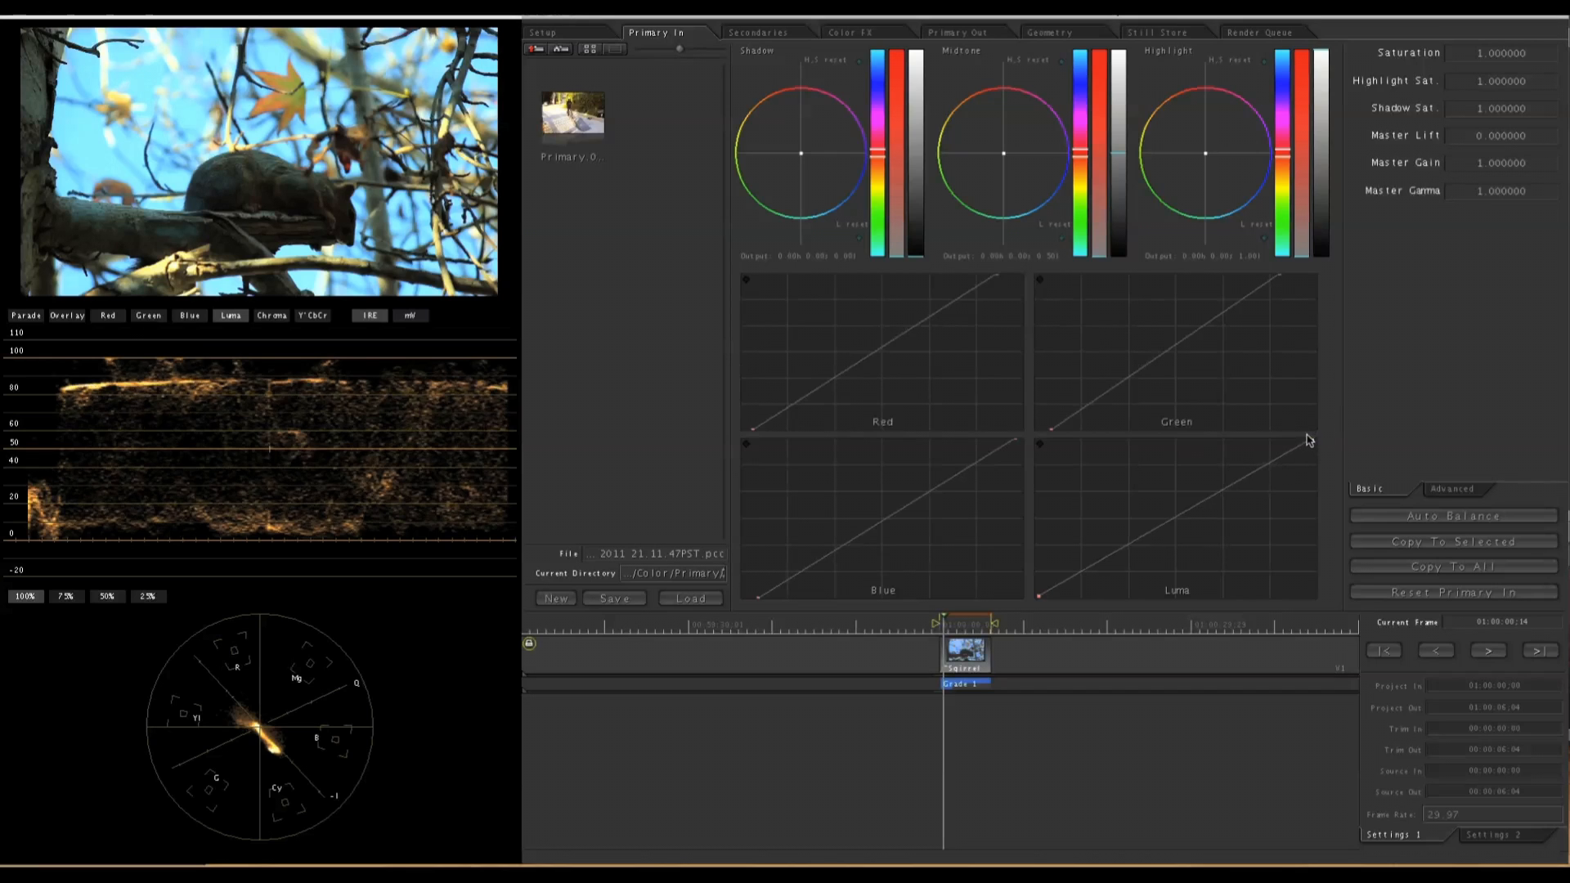
drag(1294, 428, 1315, 425)
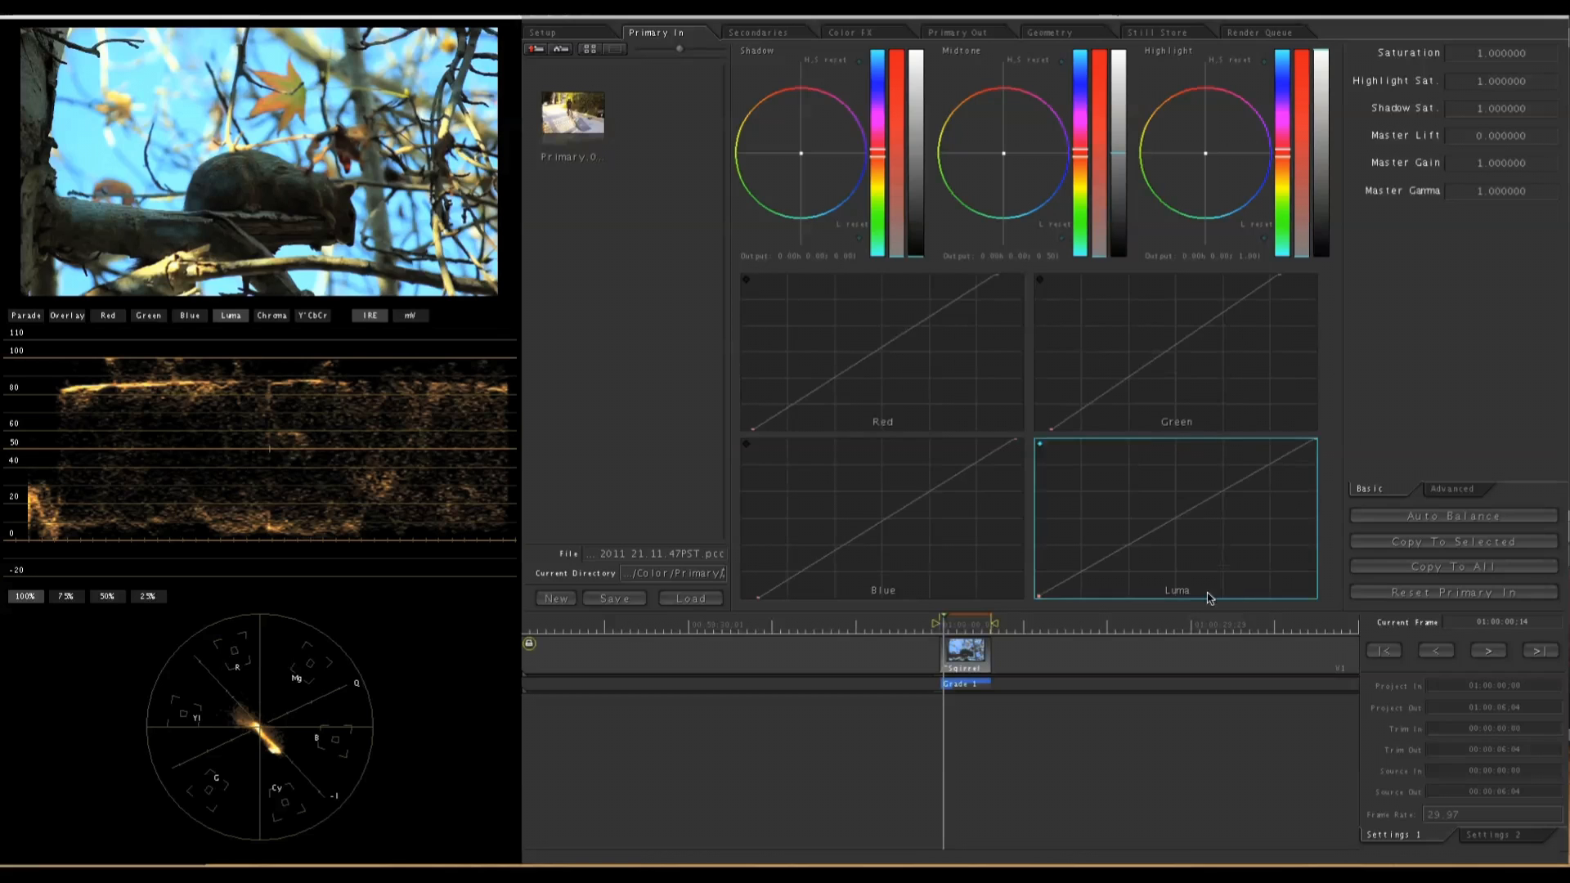
drag(1041, 597, 1049, 597)
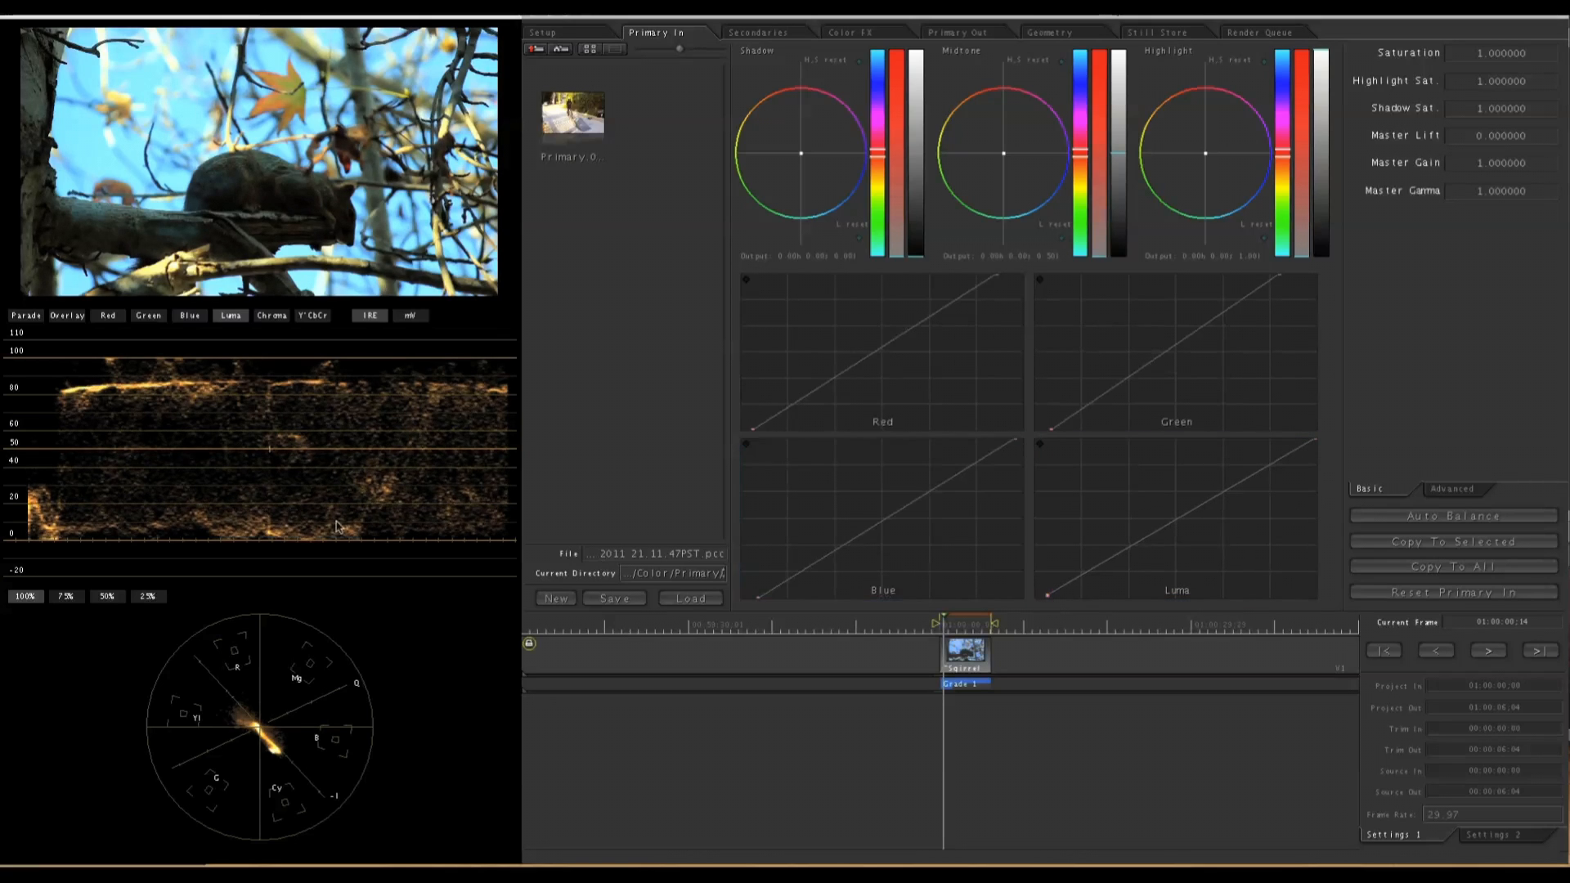
drag(1044, 601, 1090, 605)
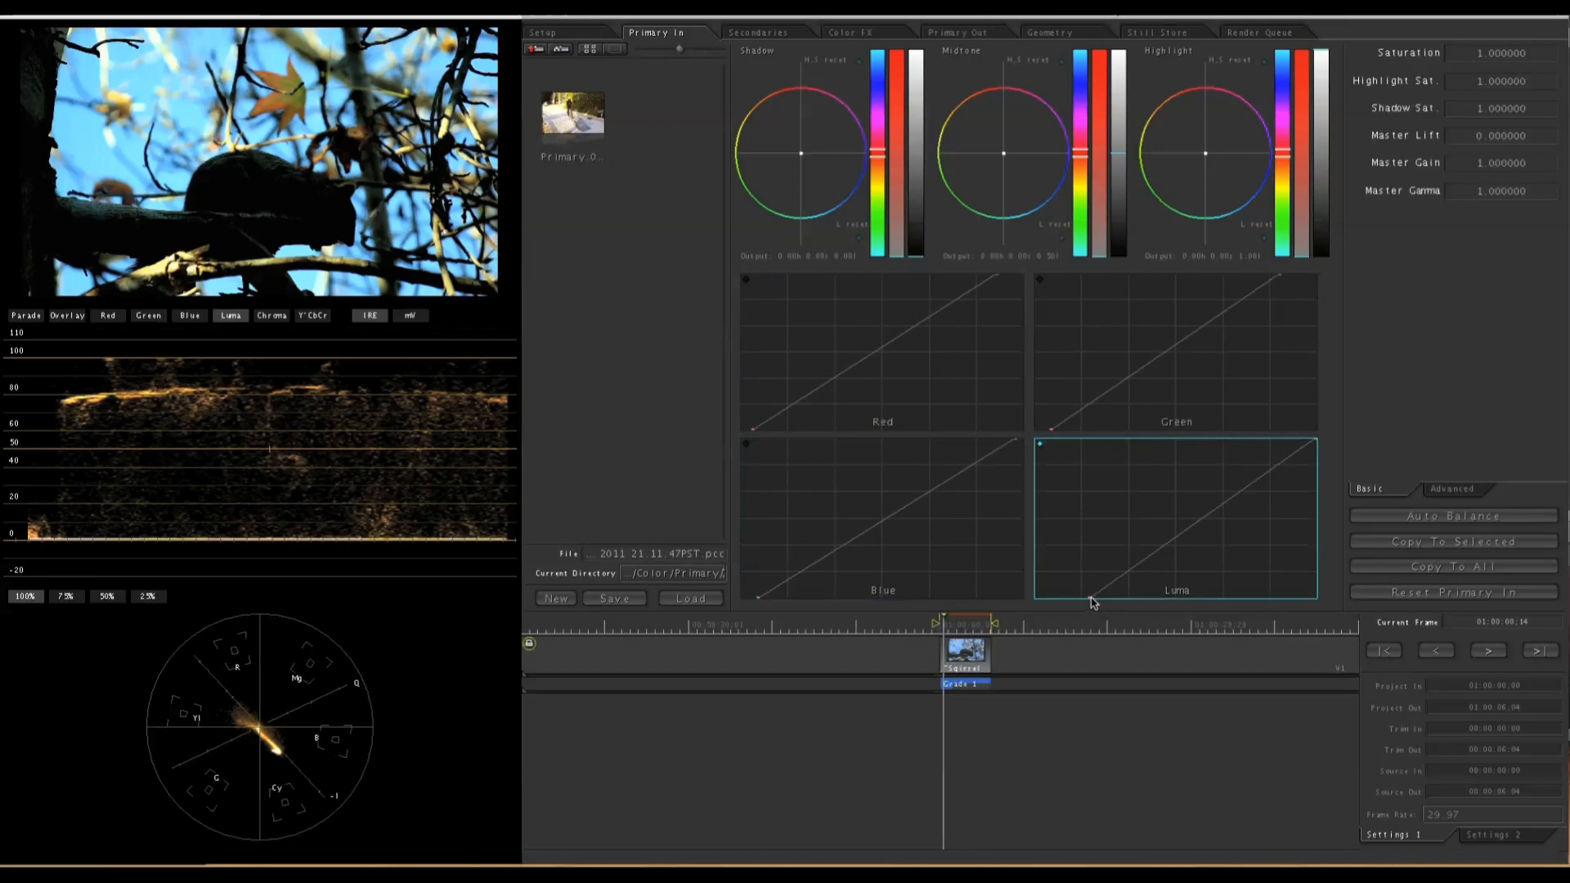
drag(1092, 602, 997, 608)
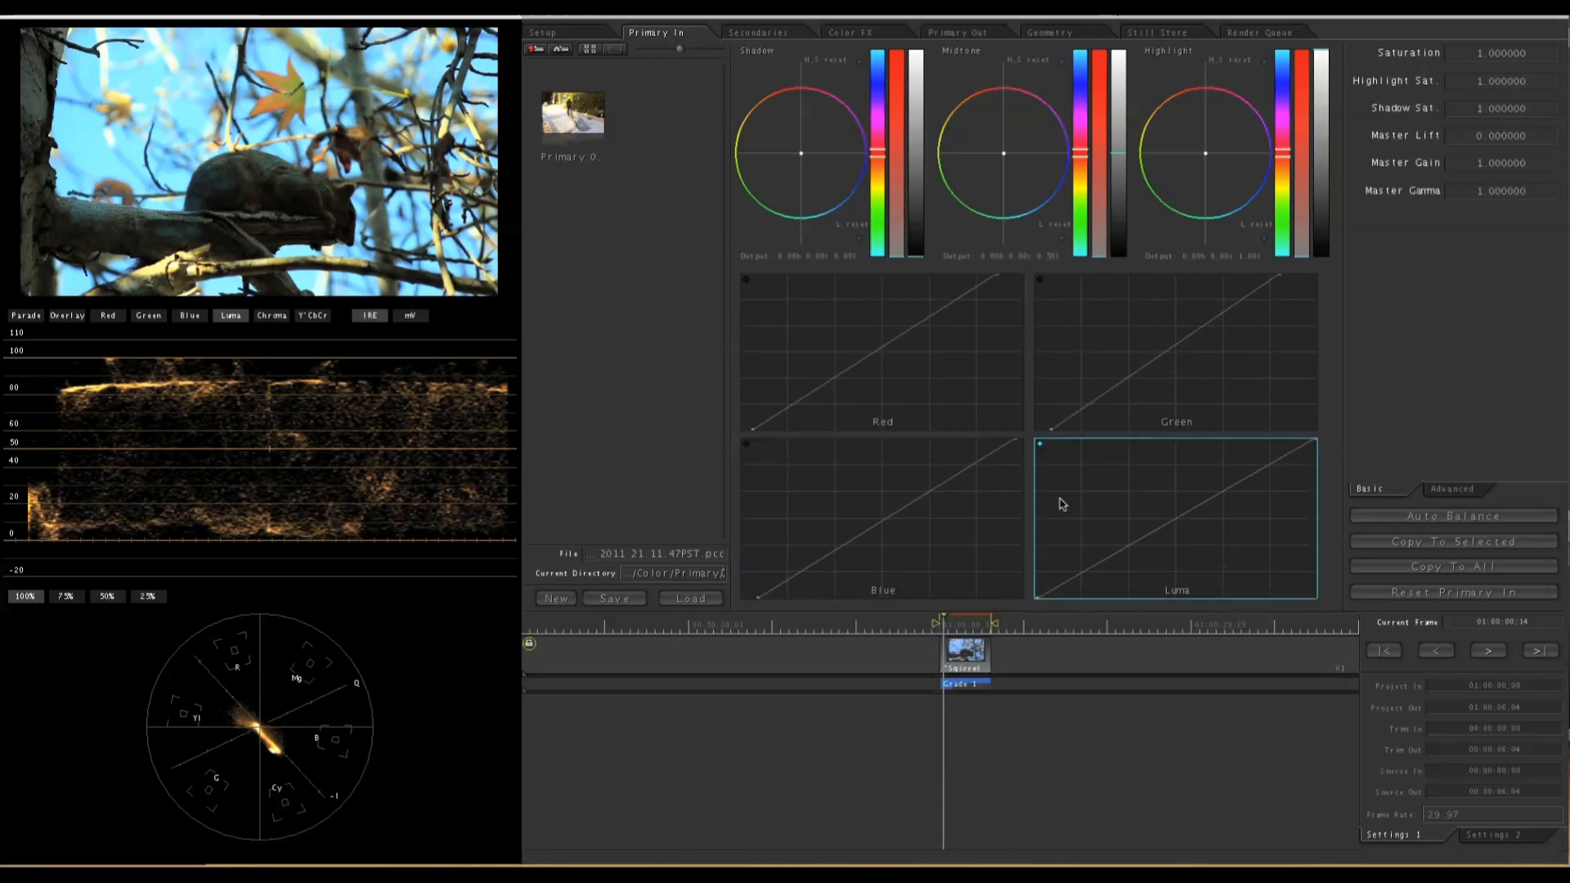
Raise the red midtones with a new middle point on the red curve and nudge its black point inward.
click(108, 317)
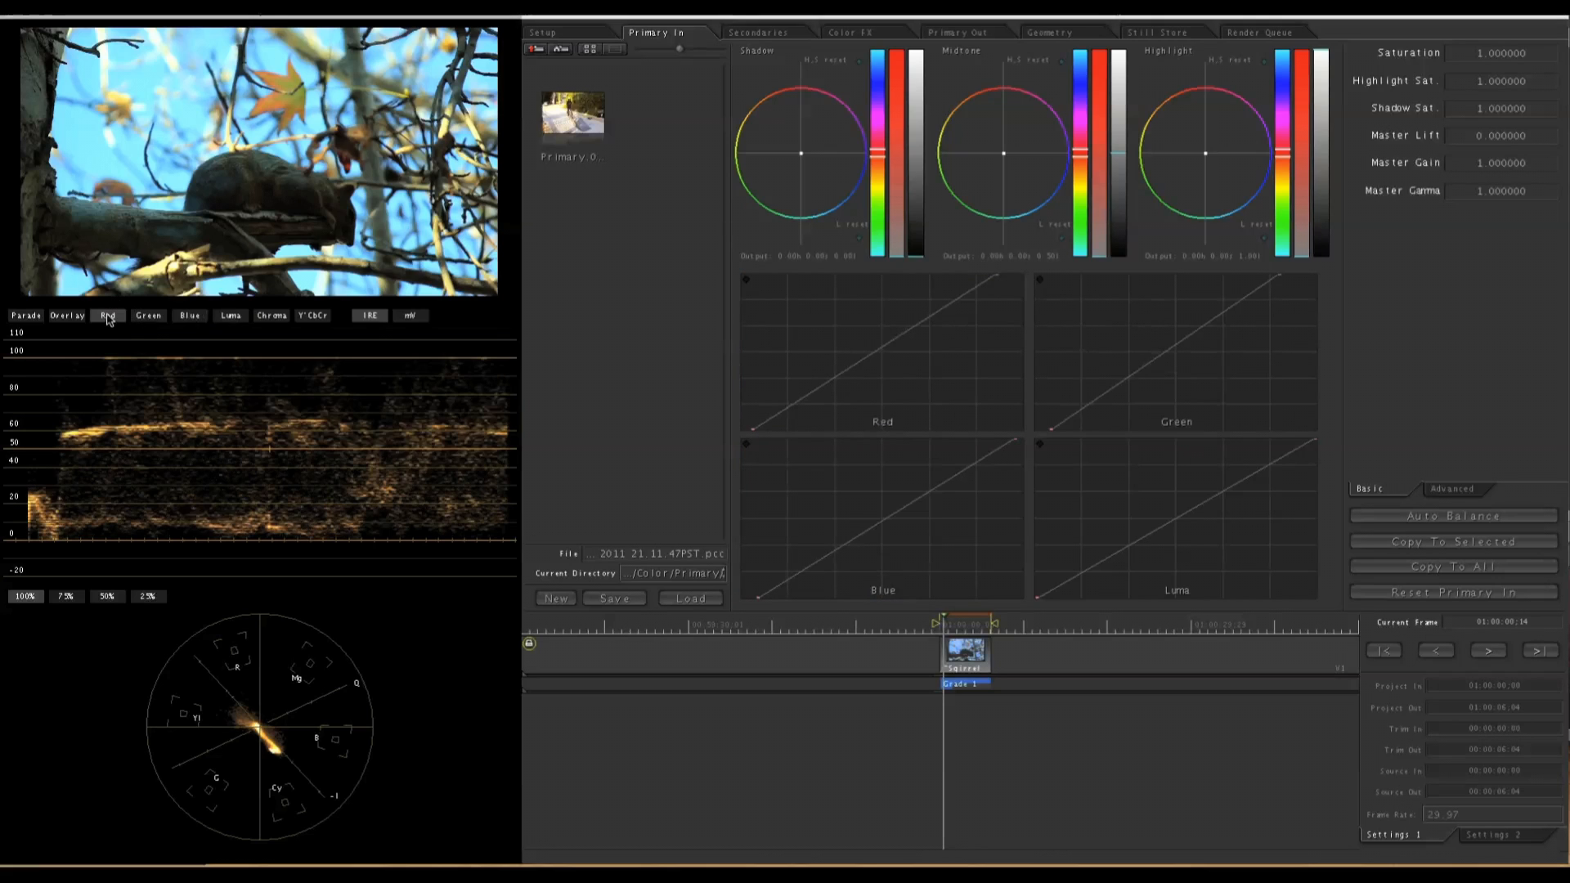
click(136, 319)
click(117, 319)
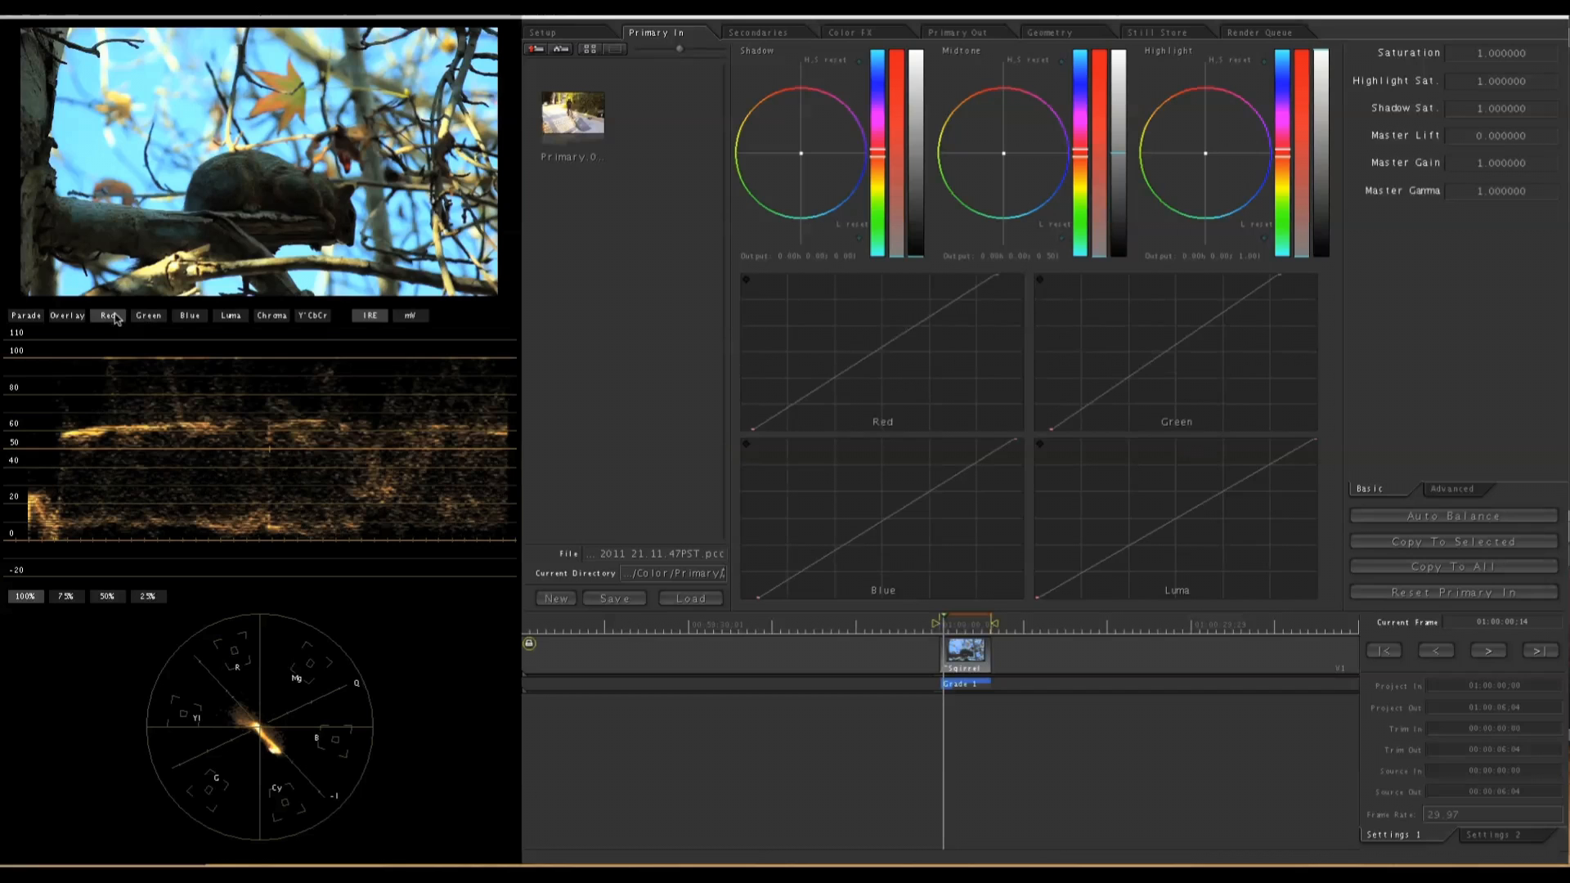
click(867, 344)
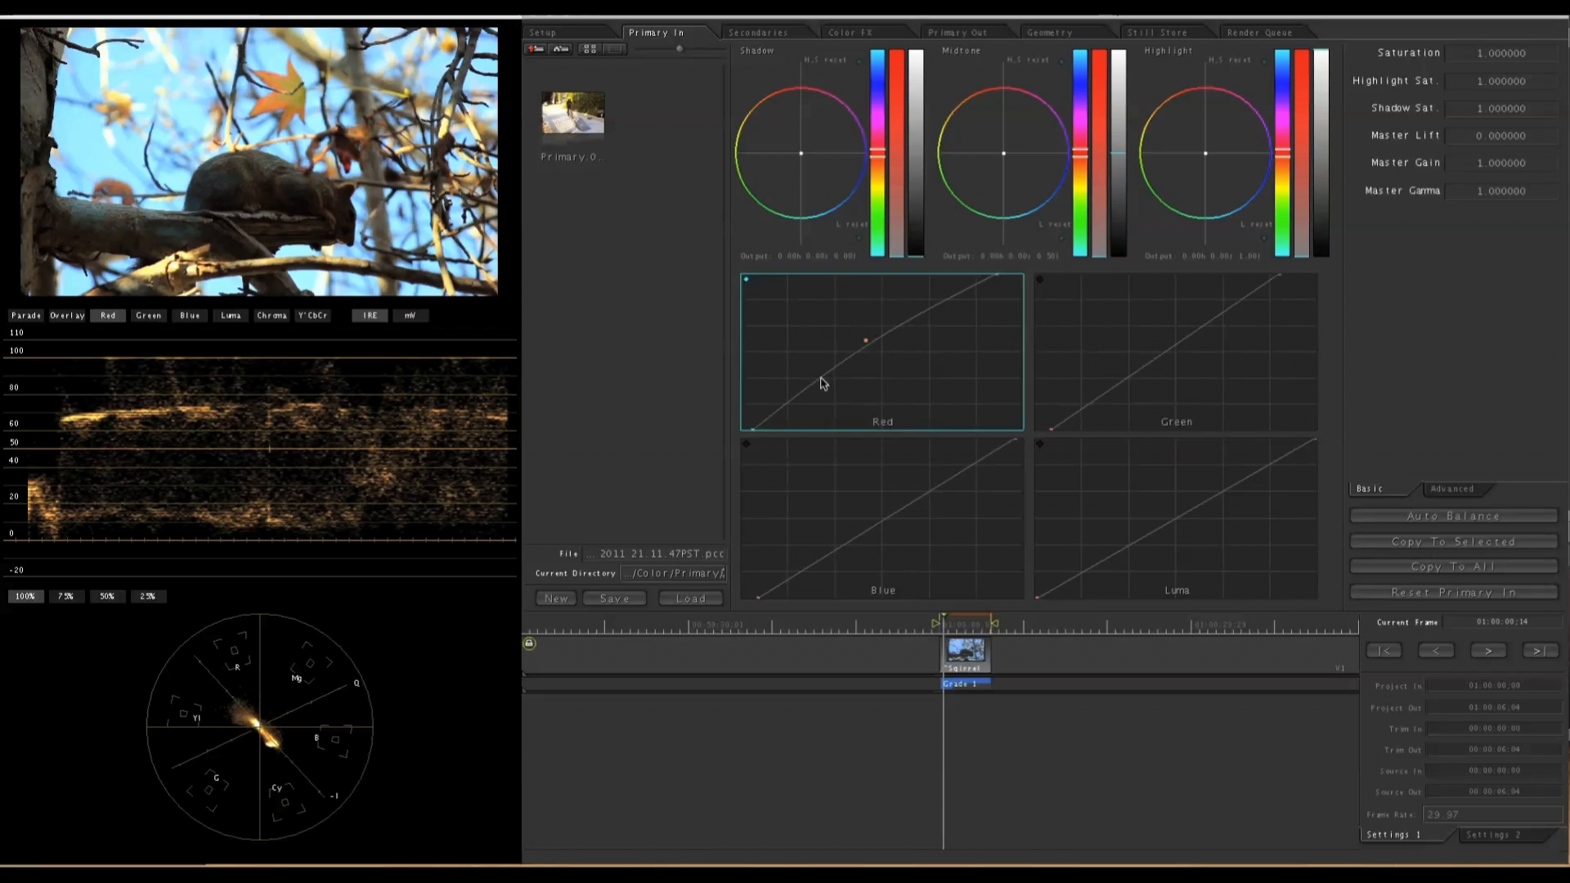
click(759, 429)
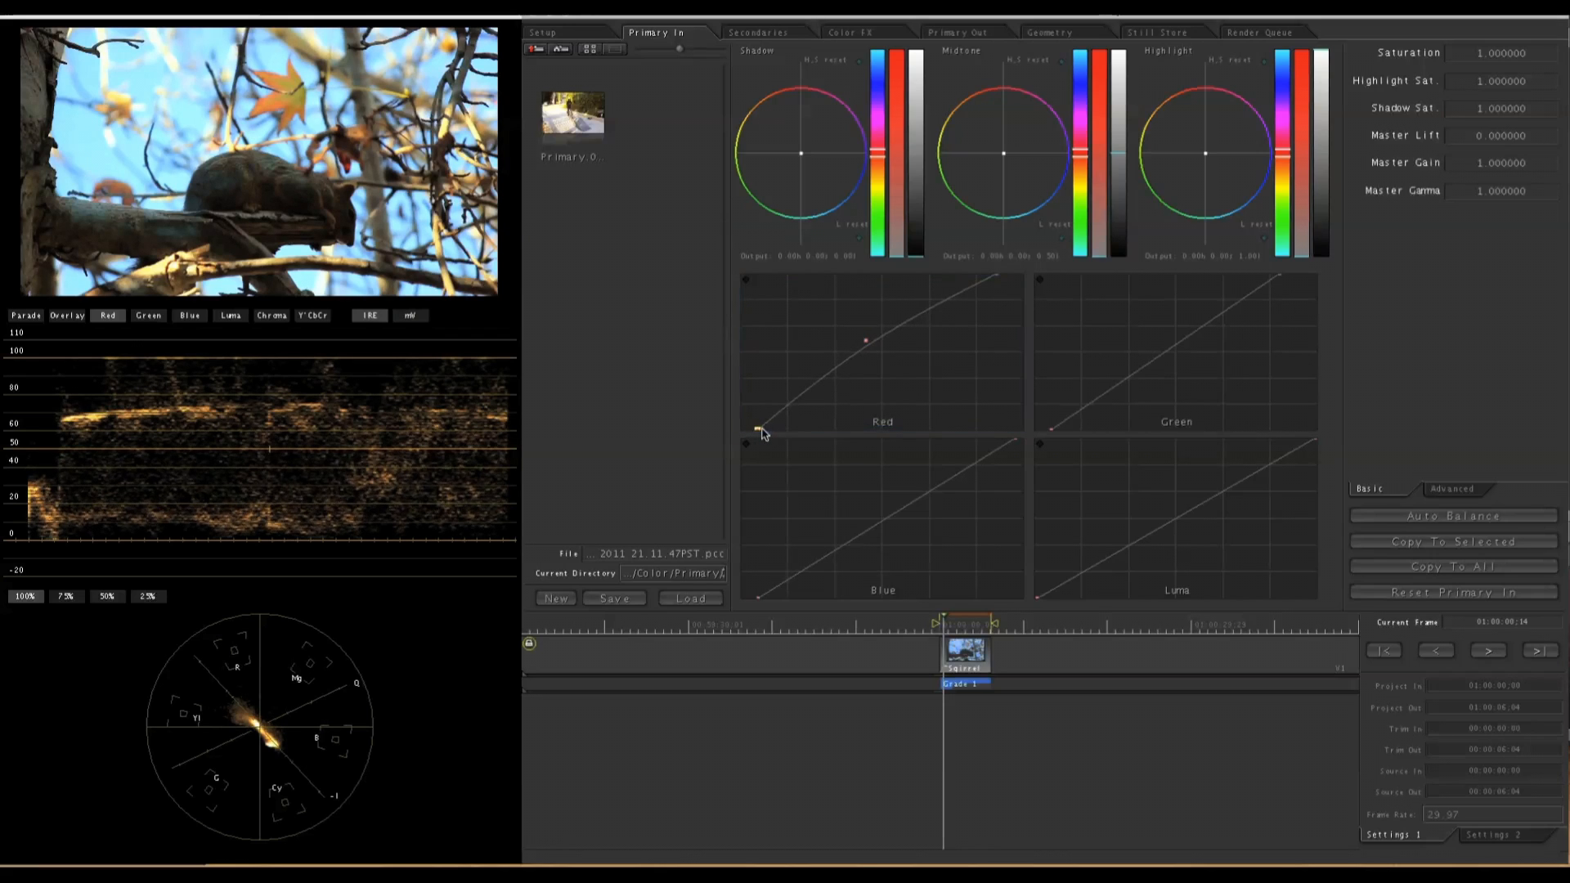
drag(866, 340, 867, 342)
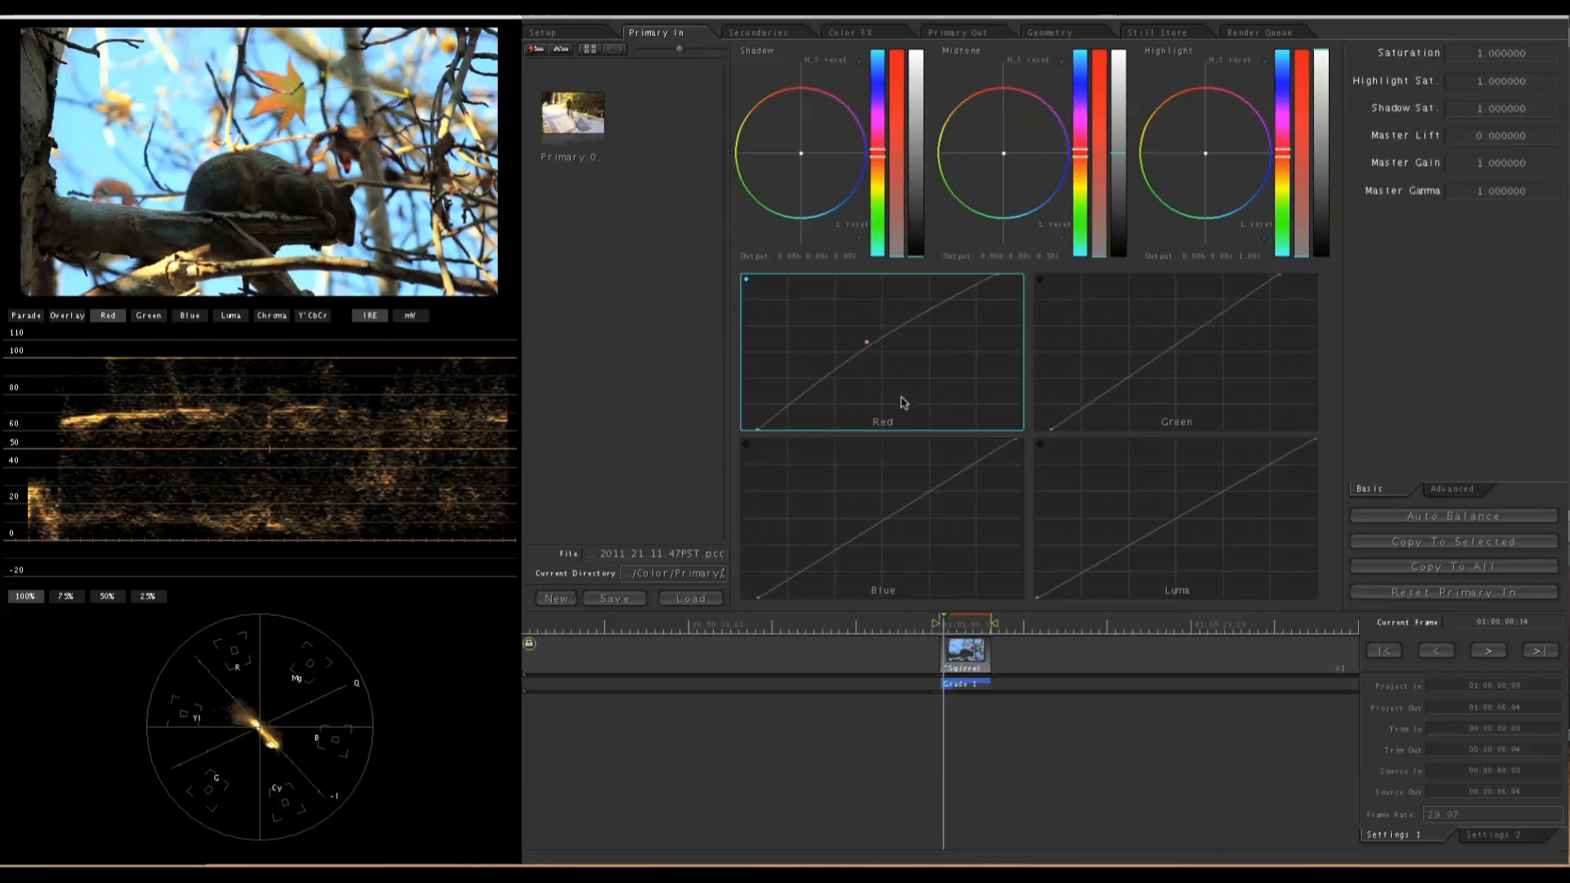
Examine the corrected image in the overlay, chroma, Y'CbCr, luma, blue and red waveform displays.
click(69, 316)
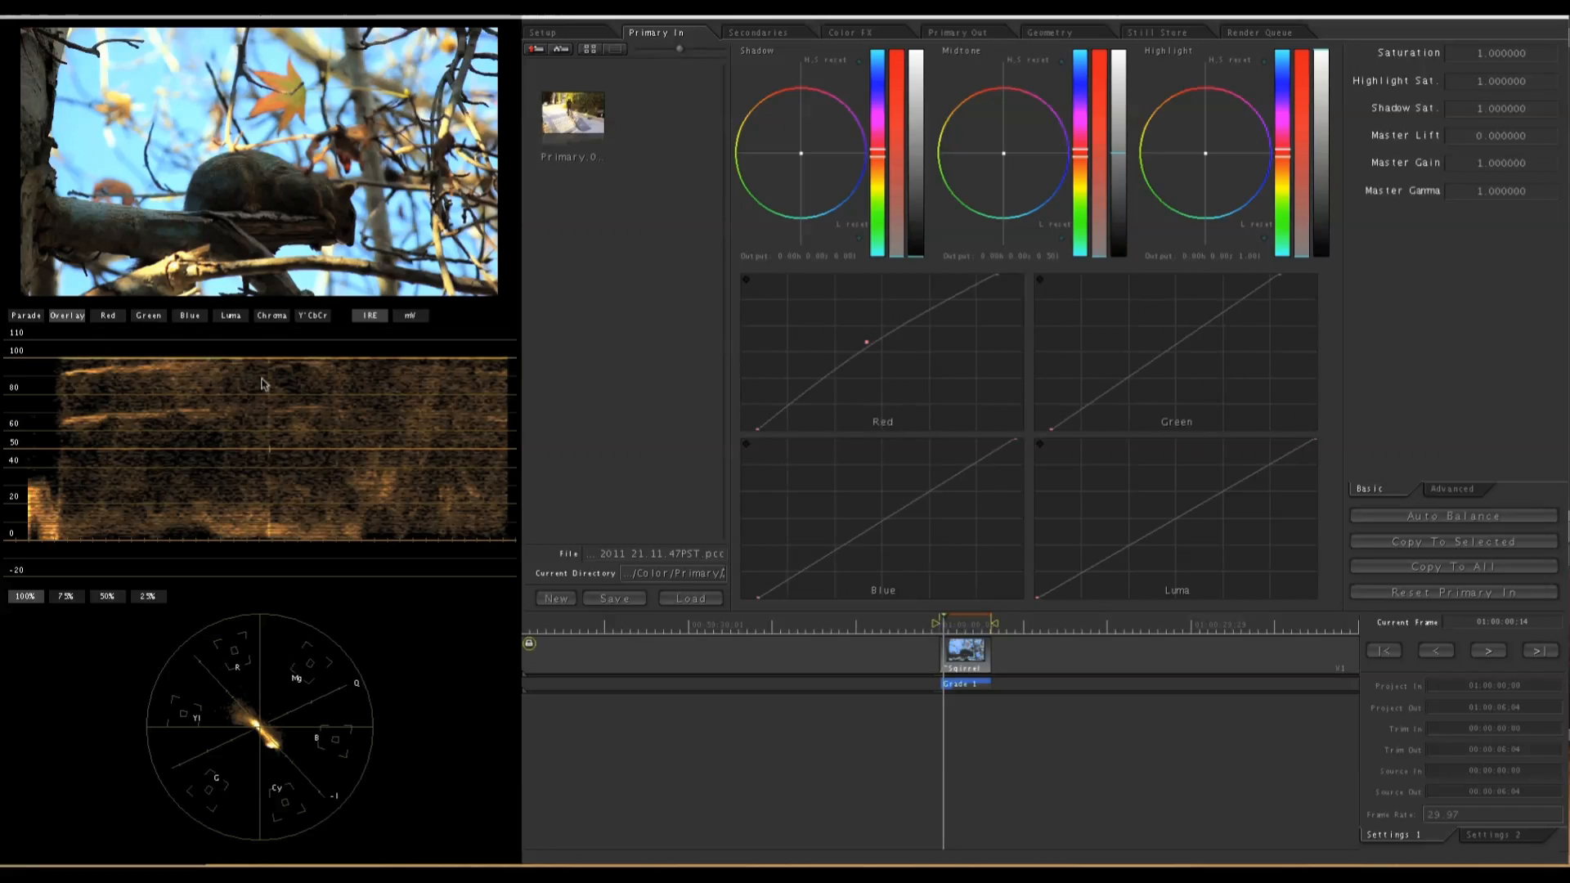
click(265, 316)
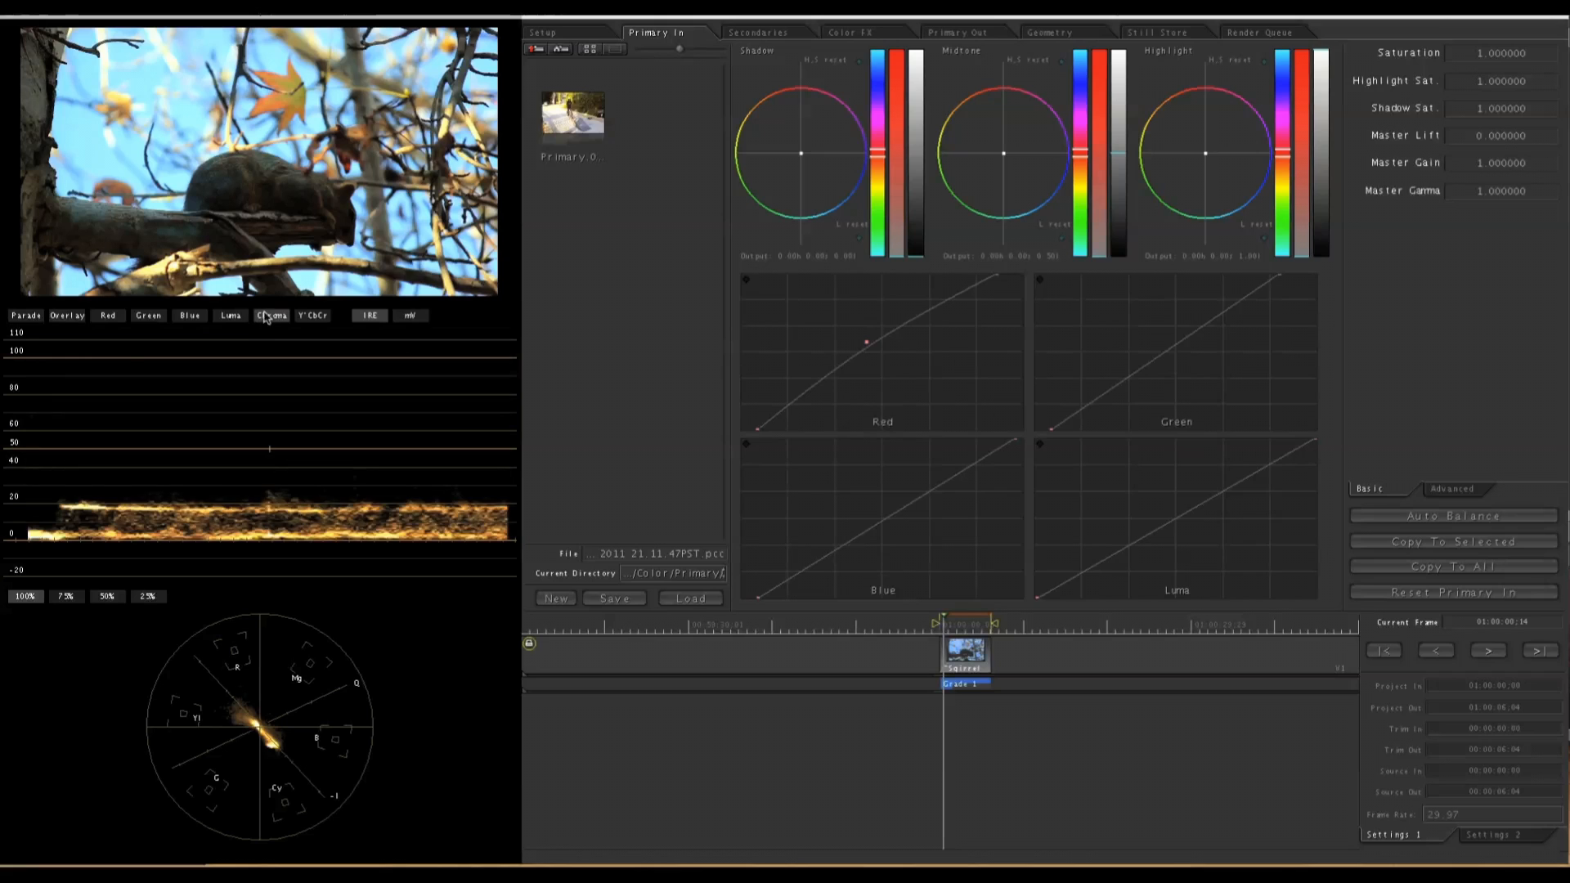
click(311, 317)
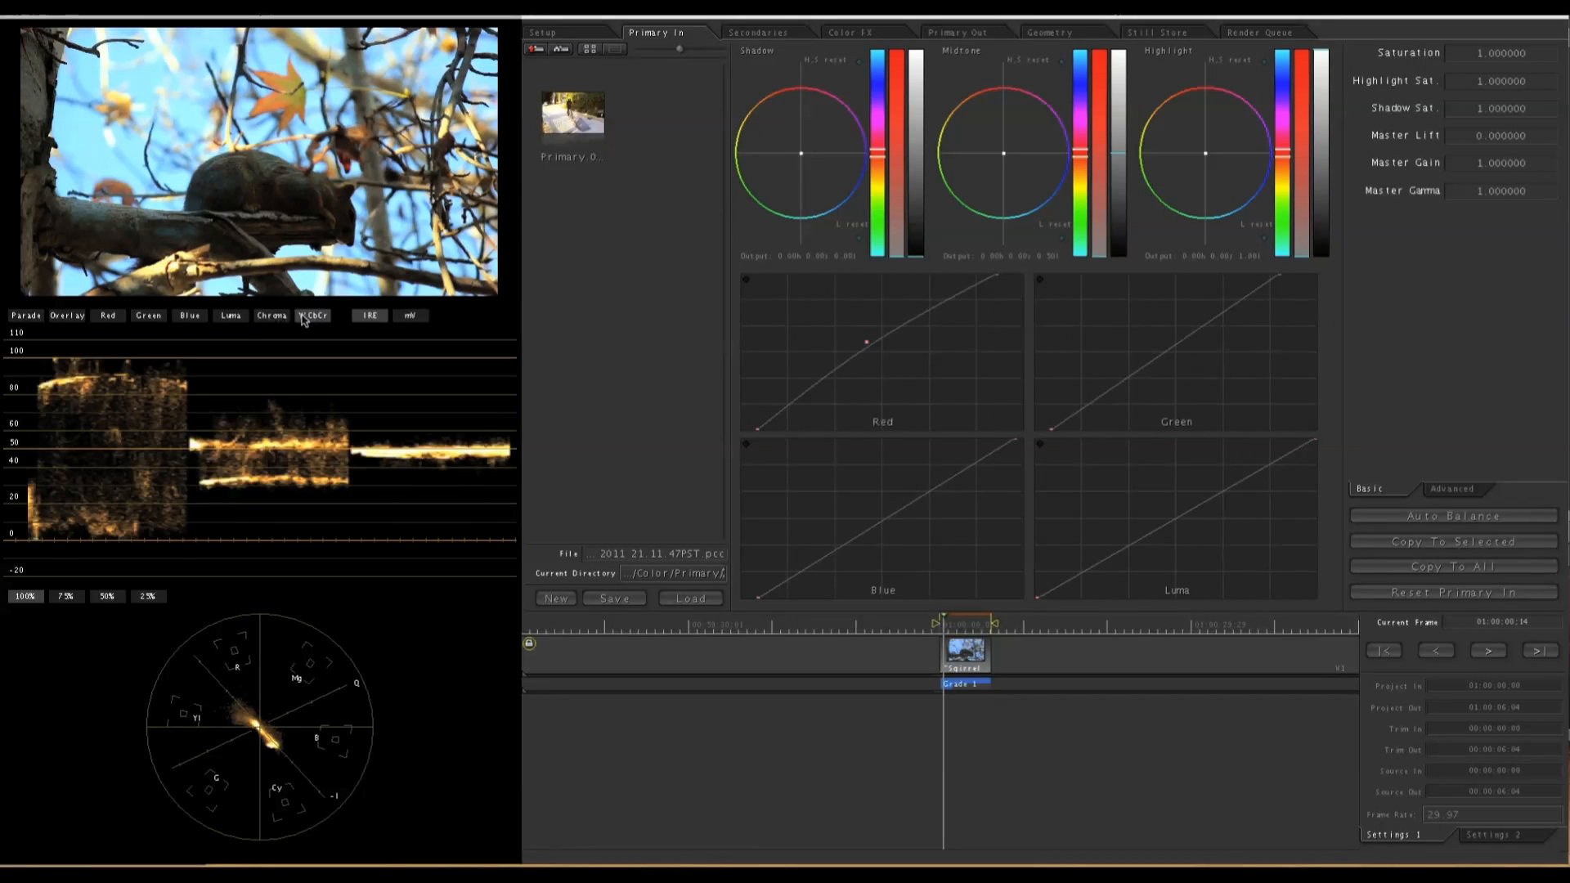
click(280, 317)
click(231, 317)
click(189, 317)
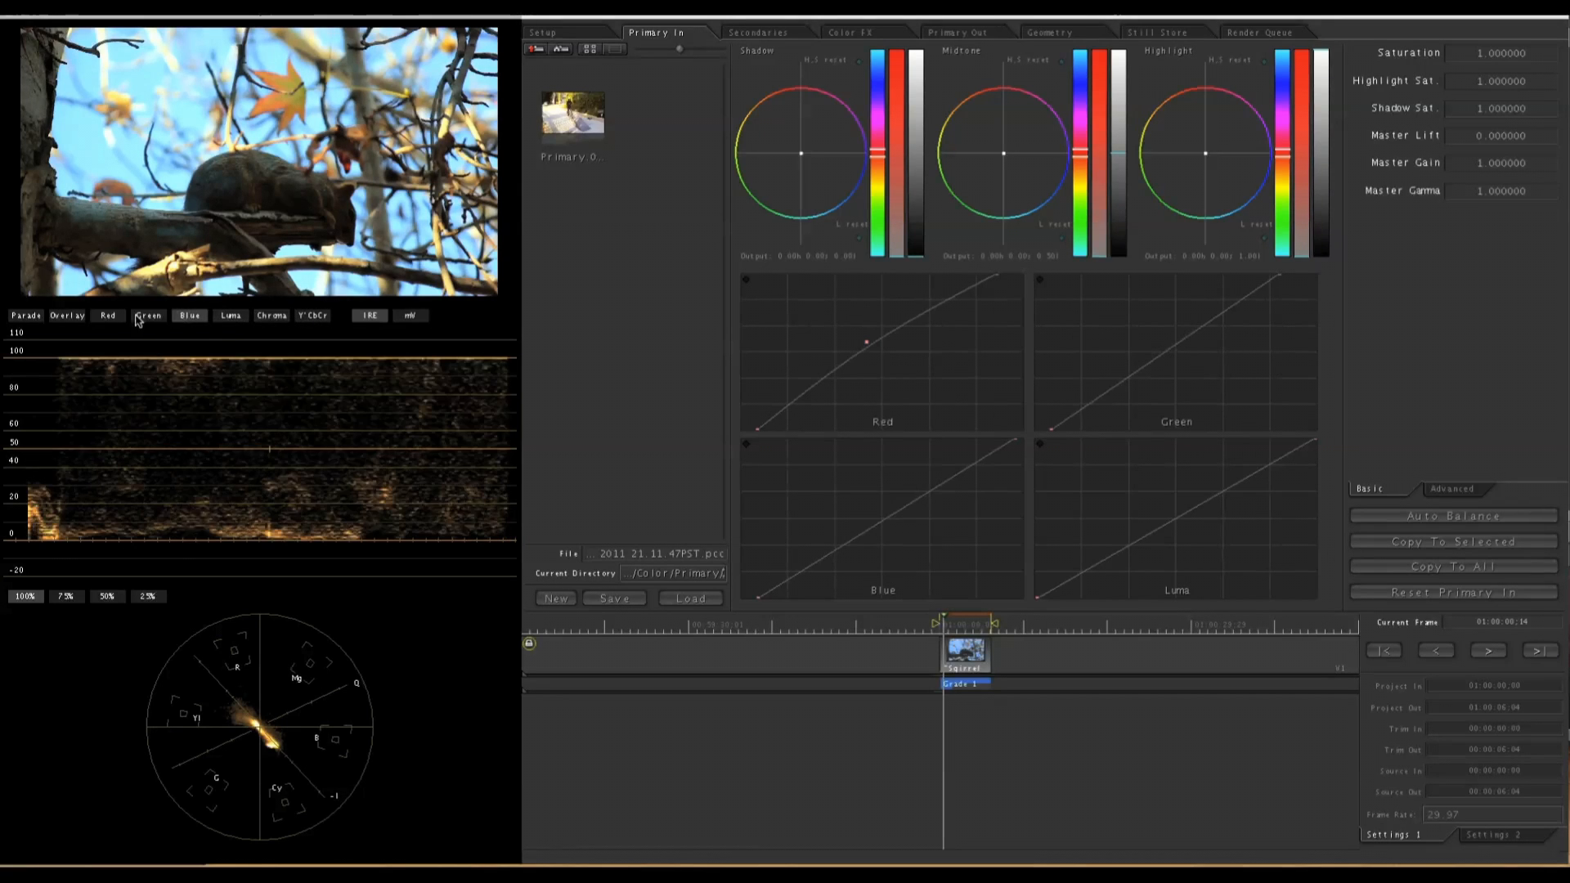
click(114, 317)
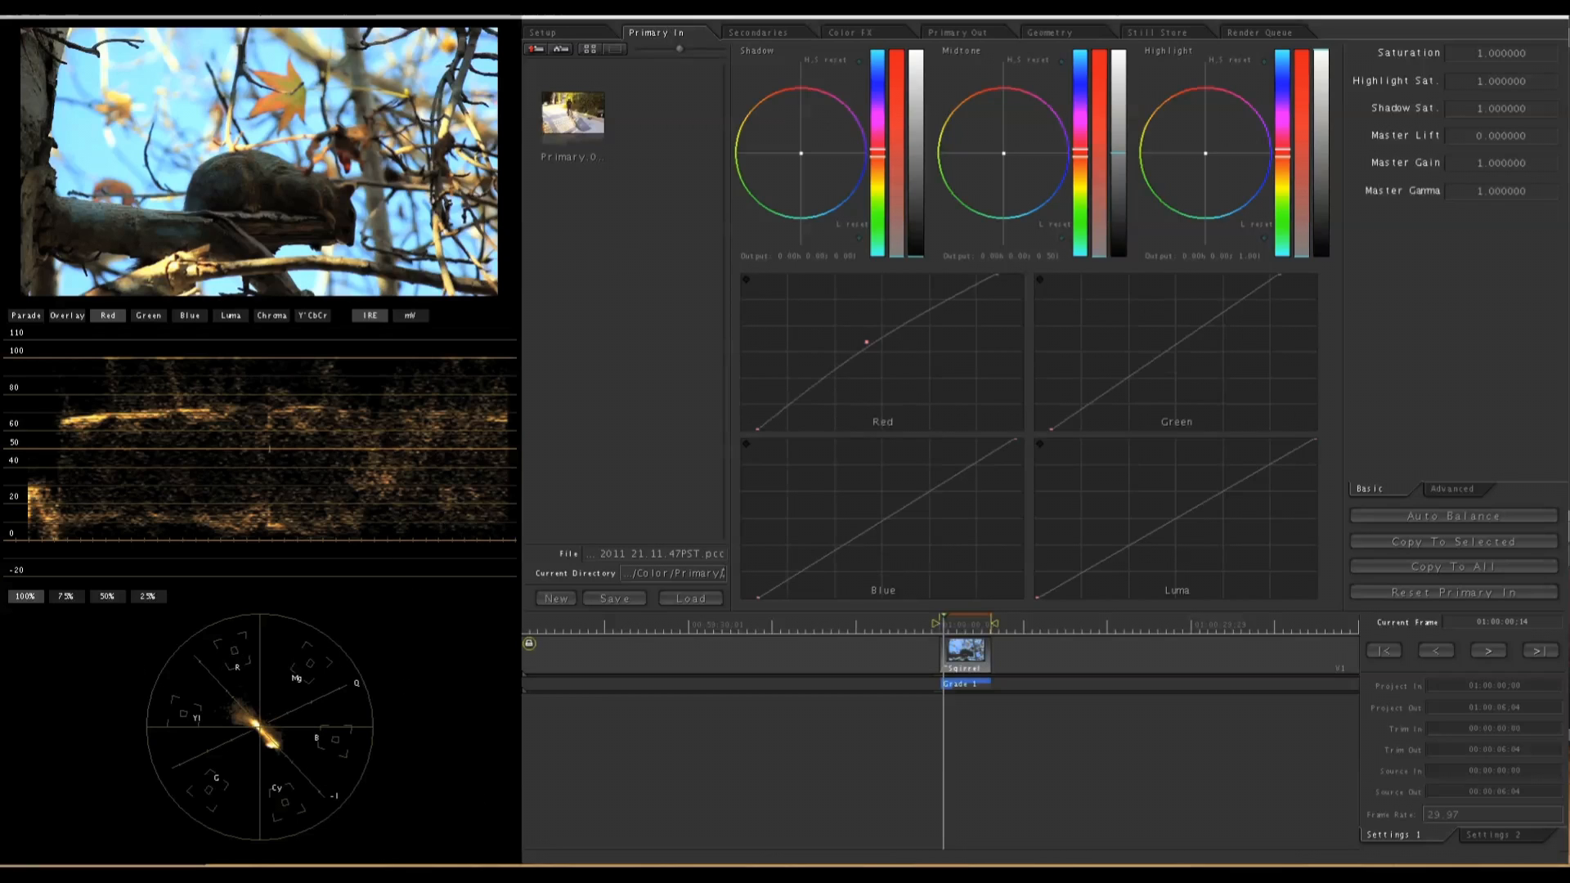
Add eight control points spread along the secondary saturation curve, from the red-orange hues through to magenta.
click(759, 33)
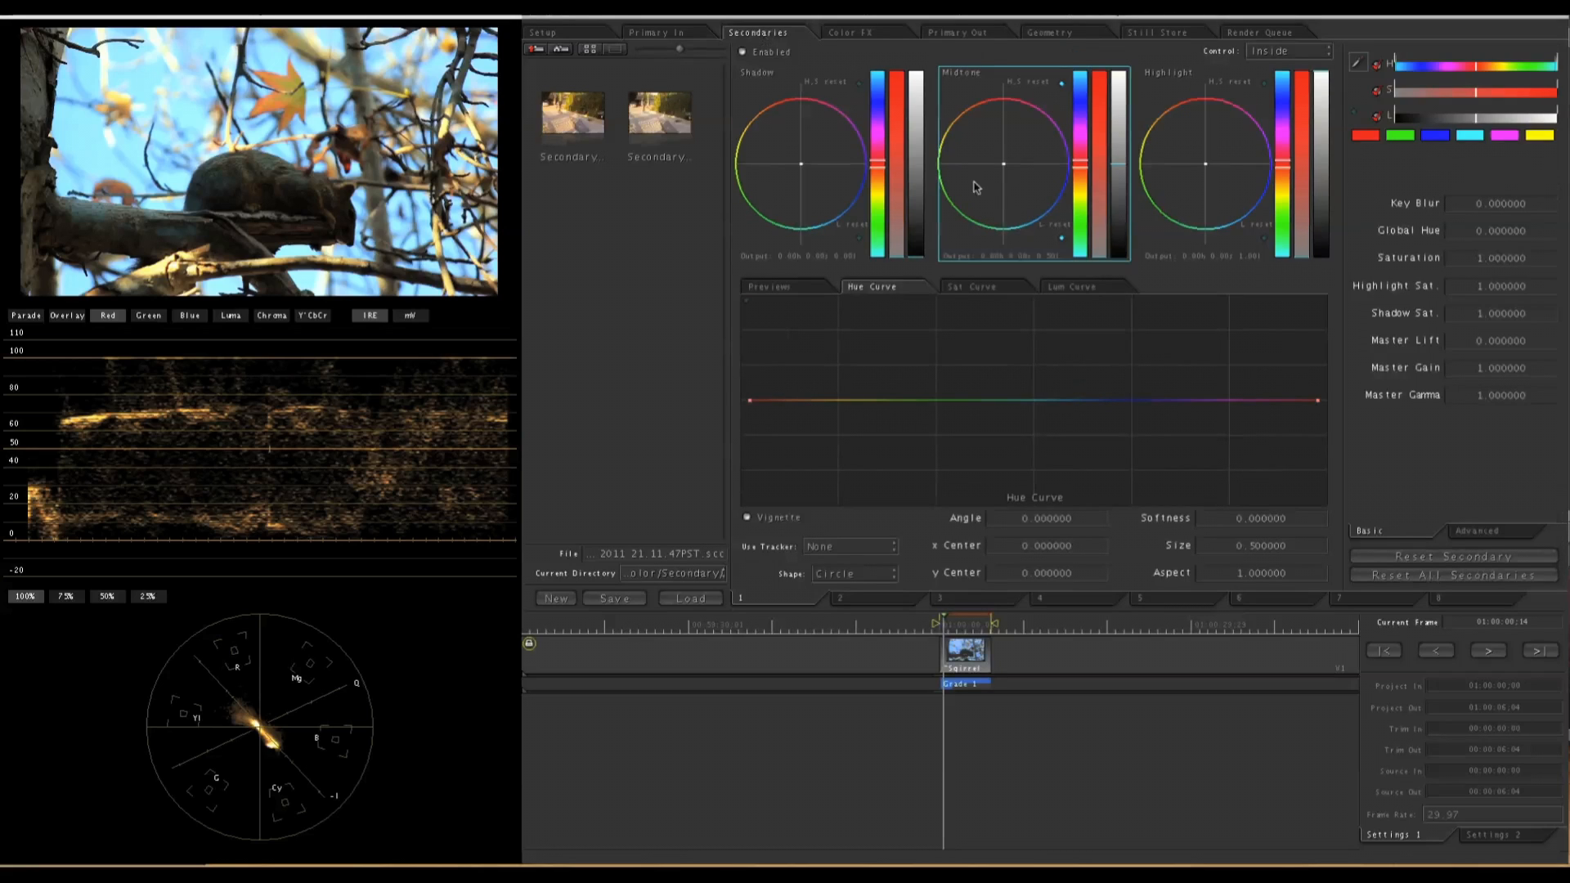
click(961, 289)
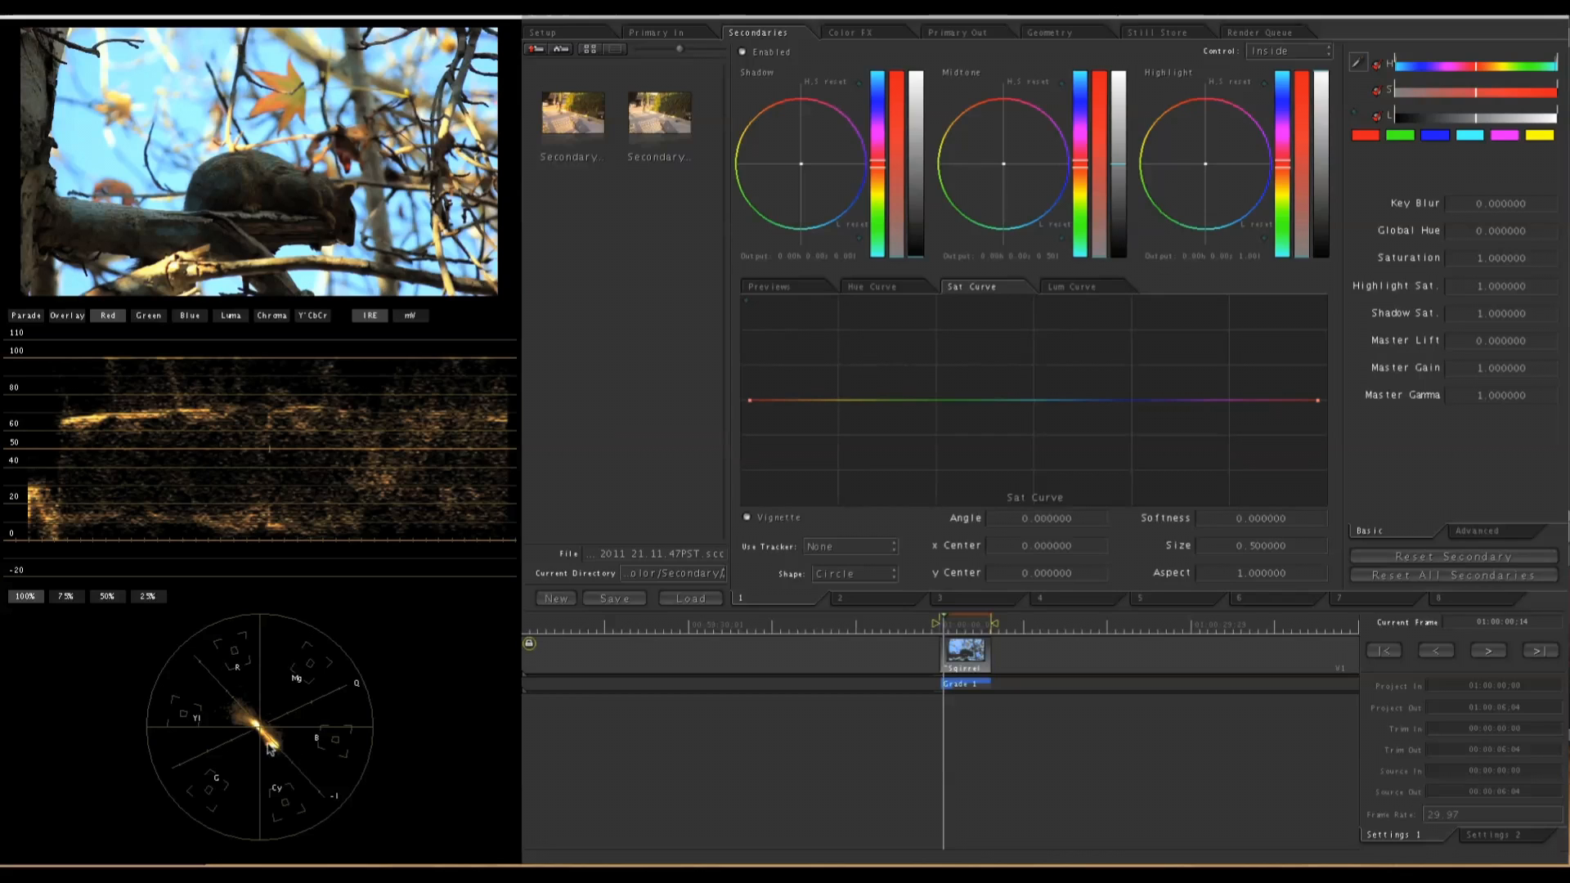
click(788, 400)
click(830, 399)
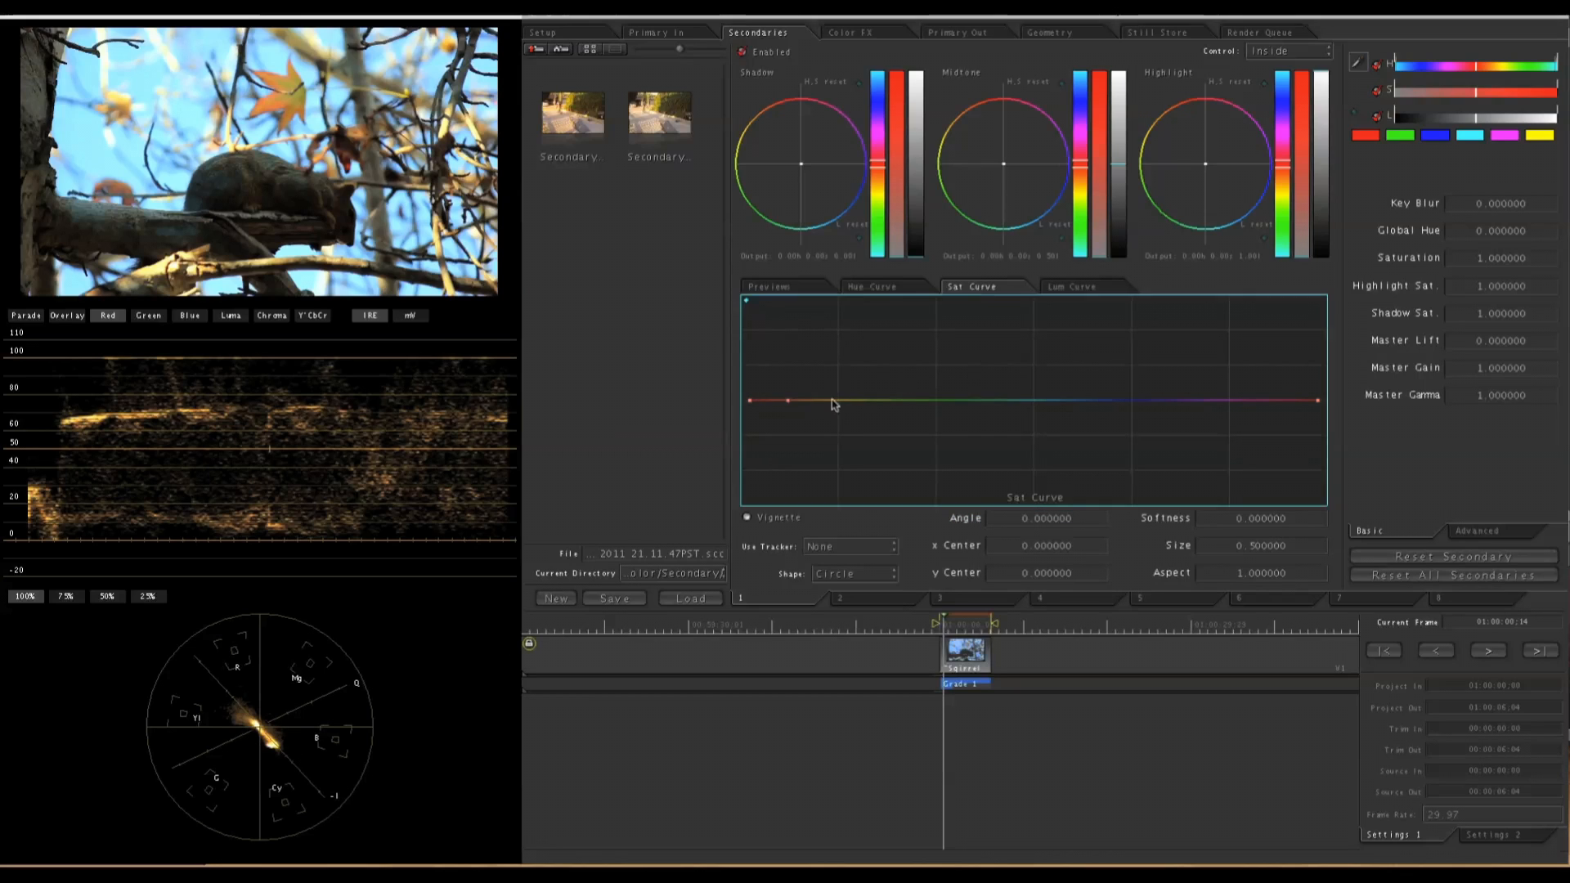
click(922, 399)
click(990, 400)
click(1090, 401)
click(1163, 399)
click(1246, 400)
click(1282, 400)
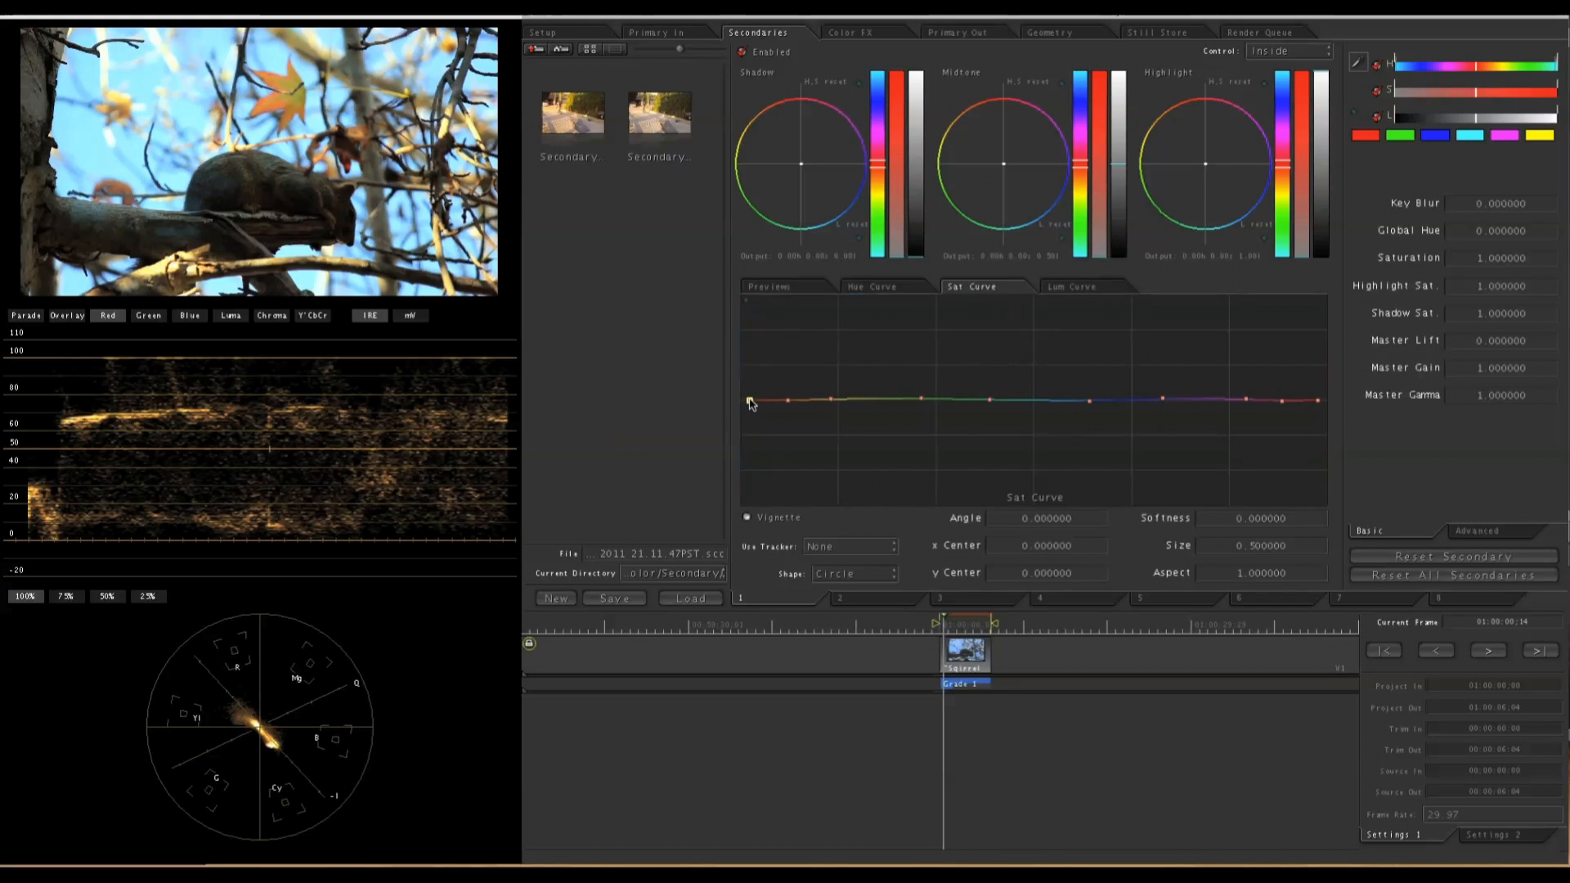
Lower the saturation curve's red end point slightly and raise its yellow-green section into a hump.
drag(746, 403, 744, 413)
drag(921, 398, 956, 336)
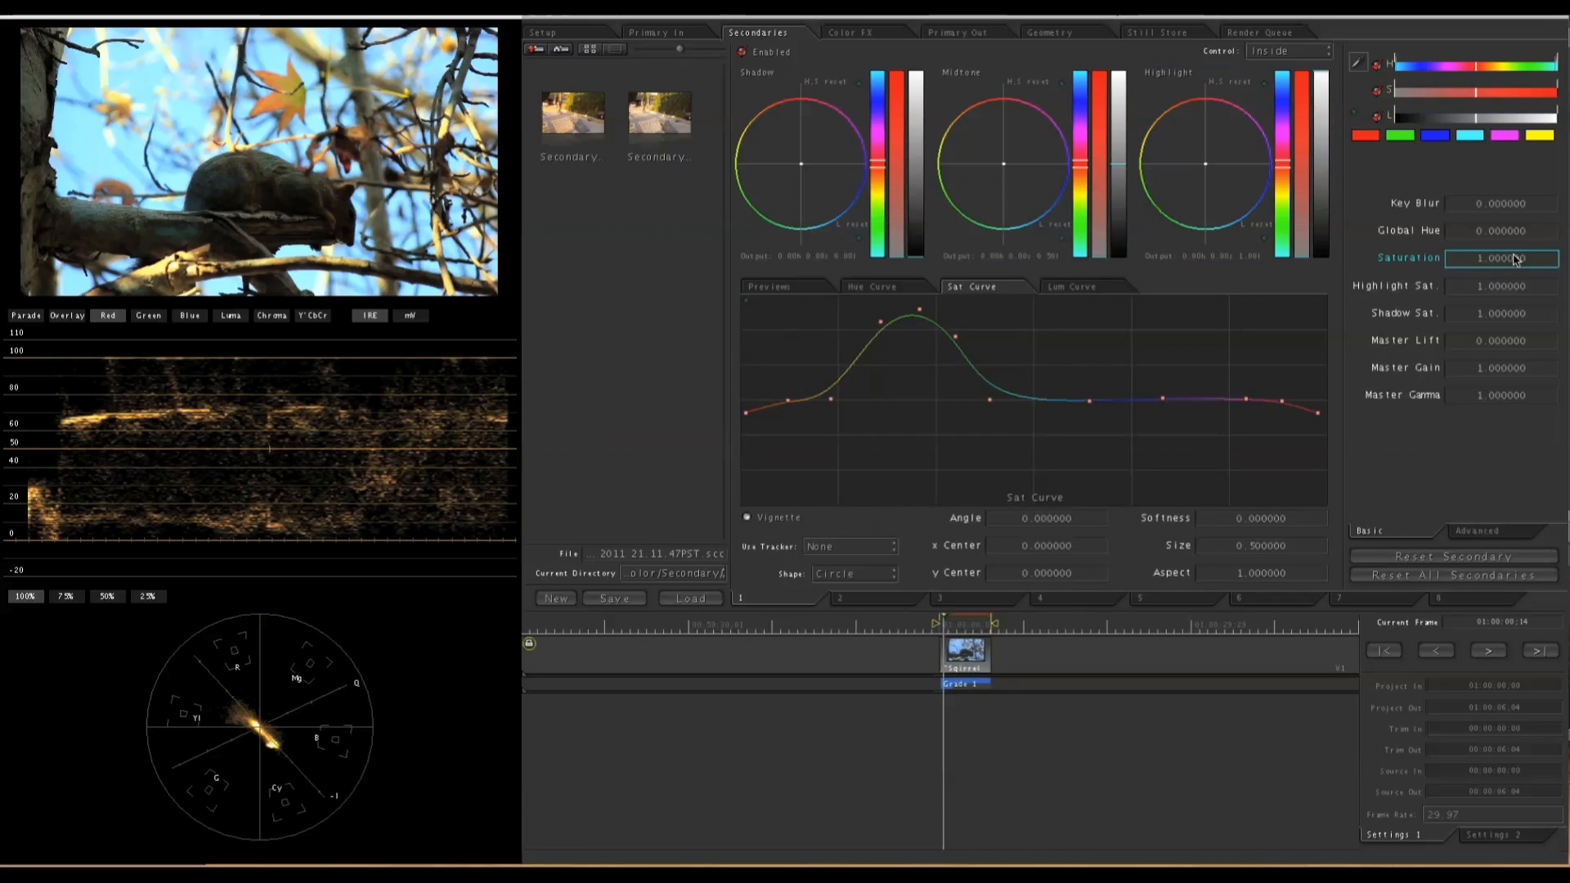
Try weaker and stronger overall saturation for the secondary, and settle on about 1.01.
scroll(1515, 259, down, 5)
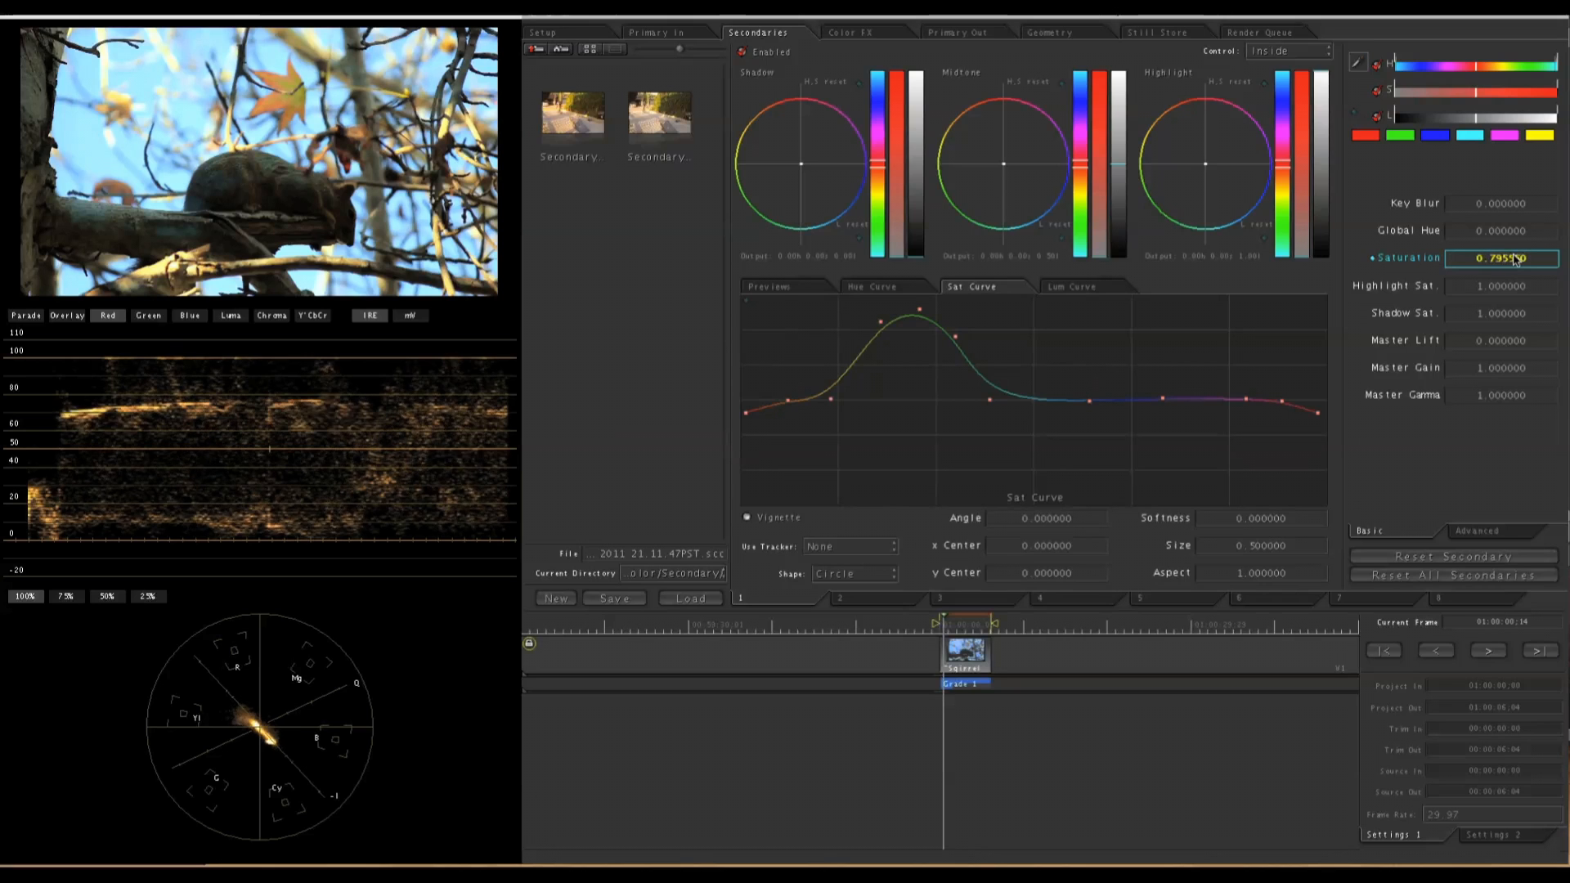
scroll(1516, 259, up, 7)
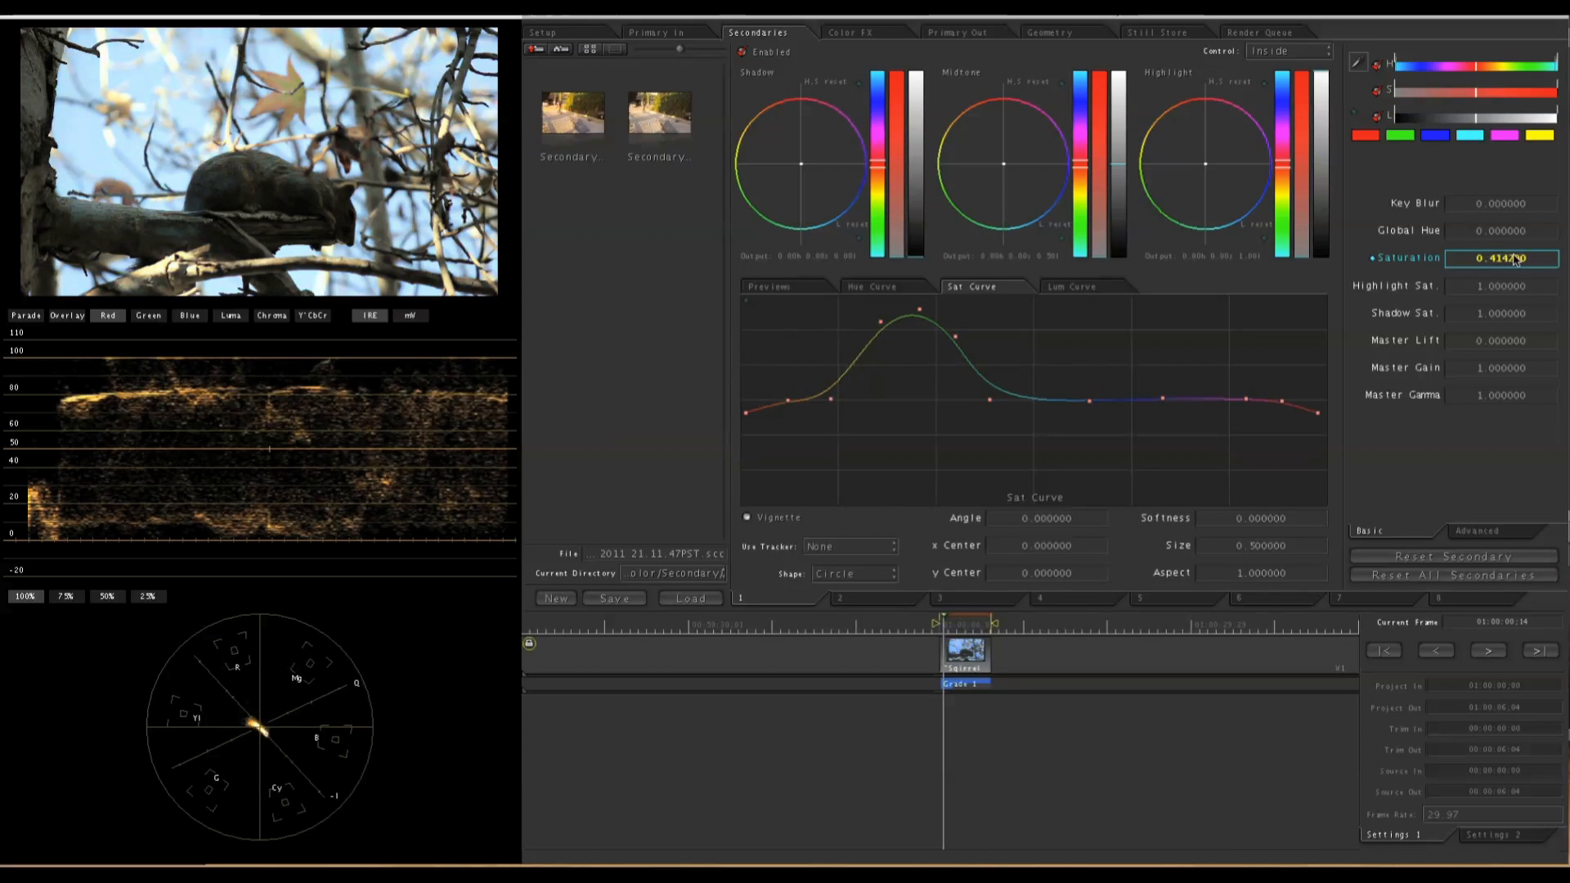
scroll(1515, 259, up, 20)
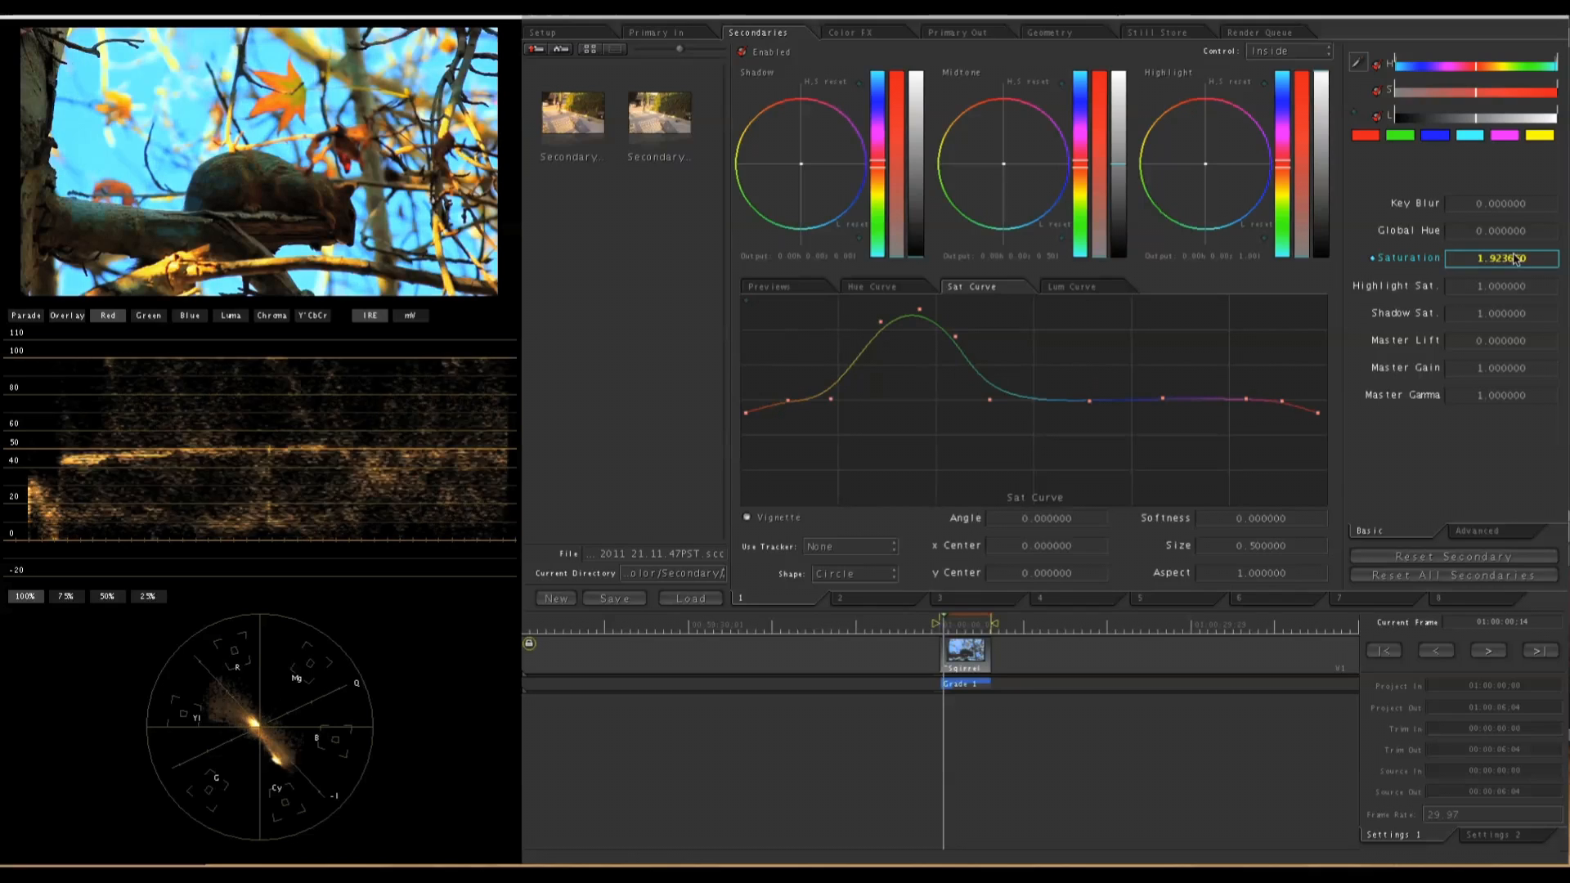
scroll(1516, 260, up, 13)
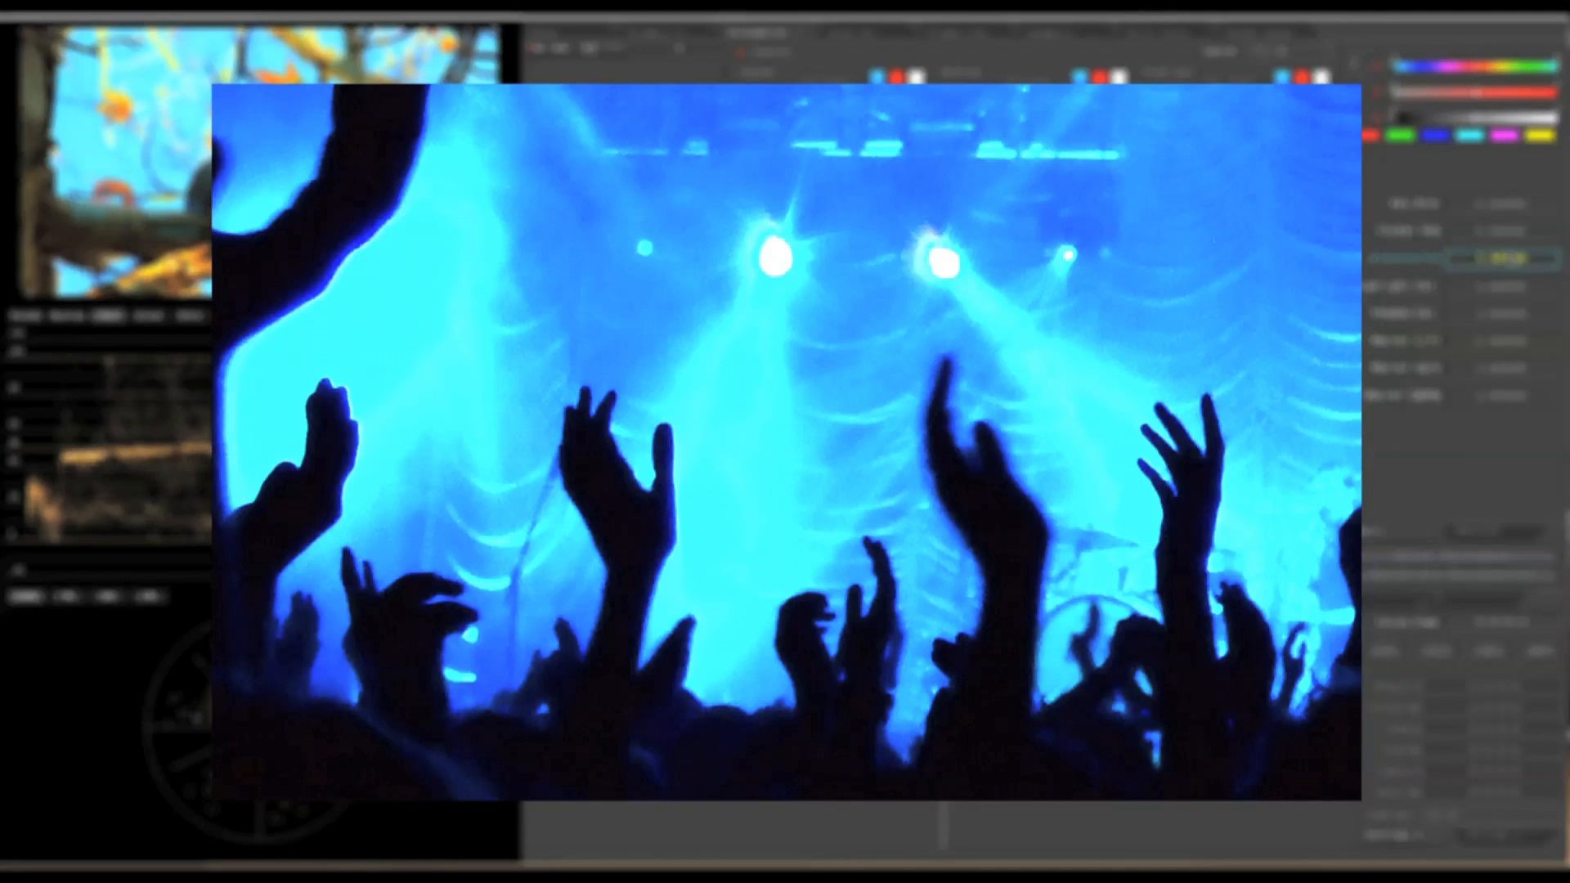
scroll(1508, 259, down, 5)
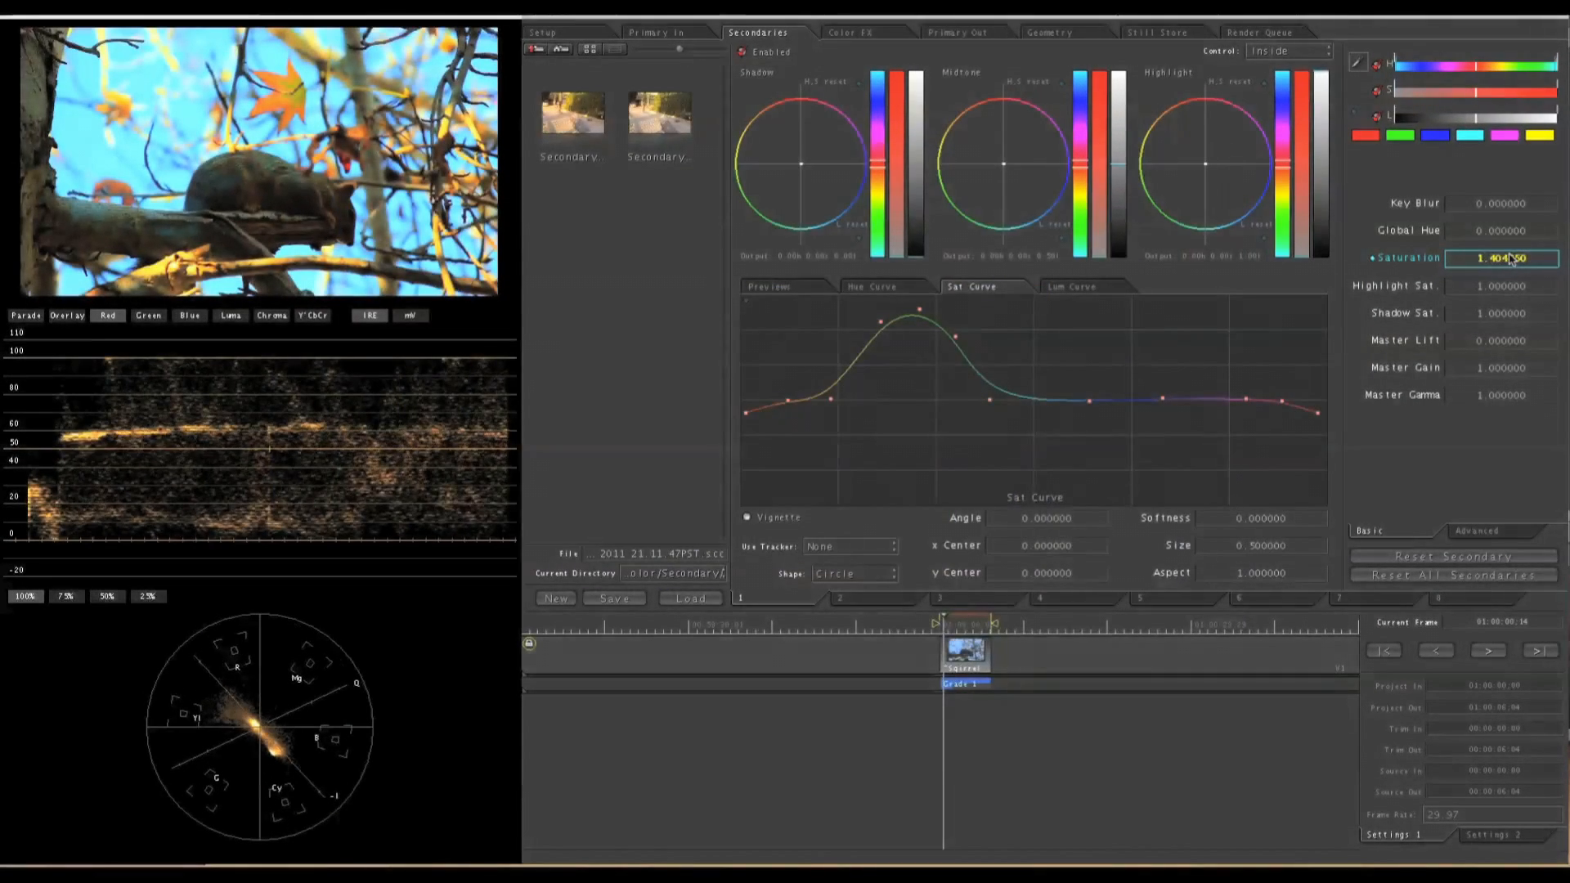
scroll(1505, 260, down, 10)
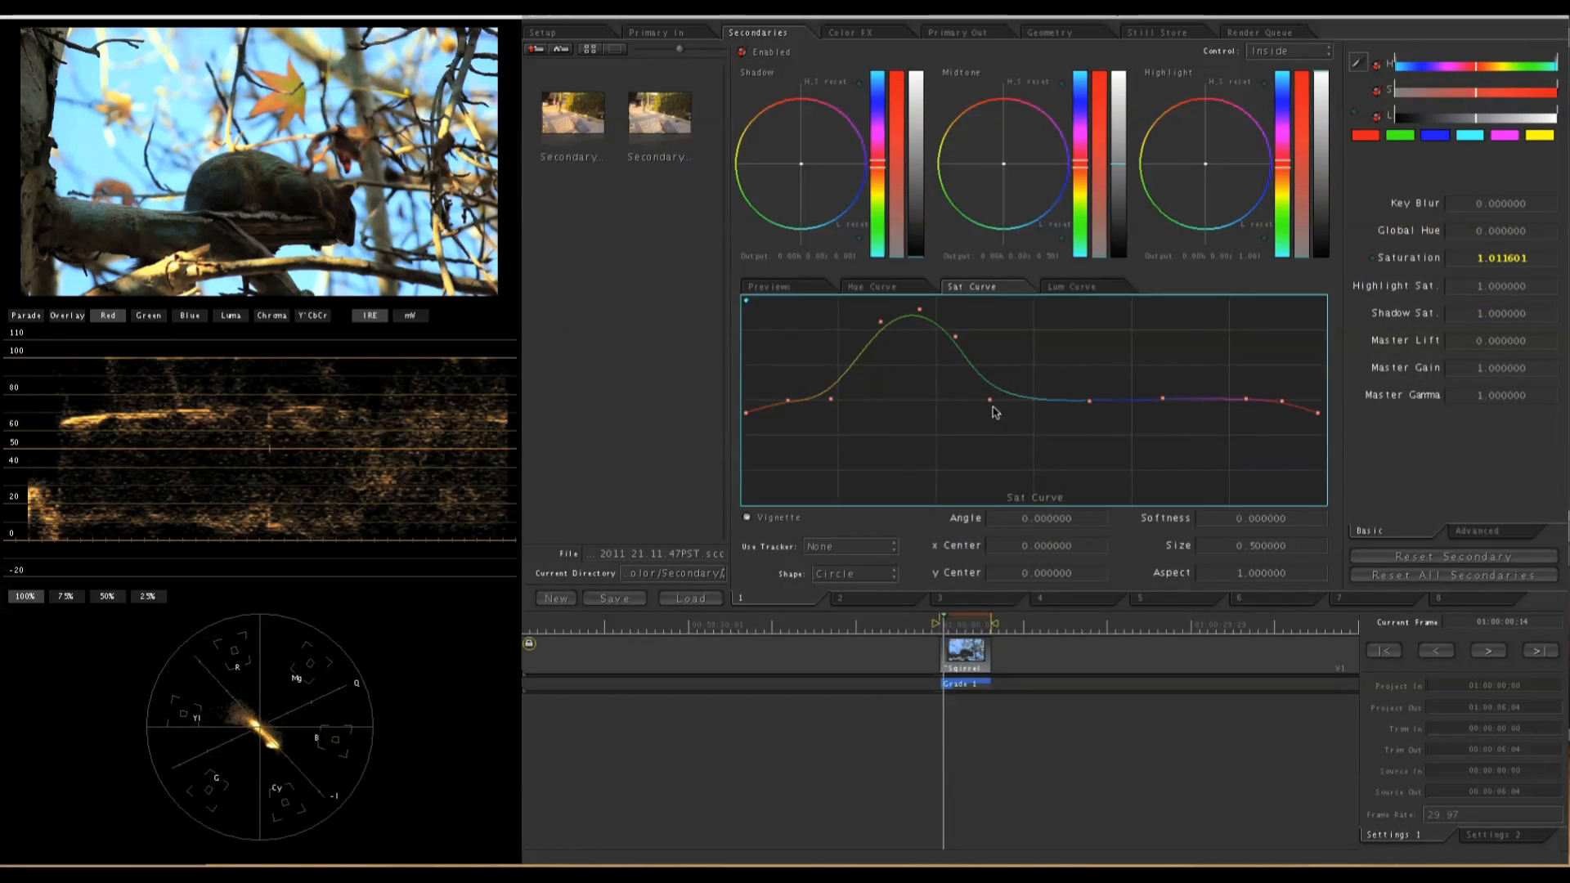
Raise the purple-magenta section of the saturation curve into a hump and nudge the orange-yellow point slightly down.
drag(1247, 404, 1186, 307)
drag(1255, 345, 1262, 342)
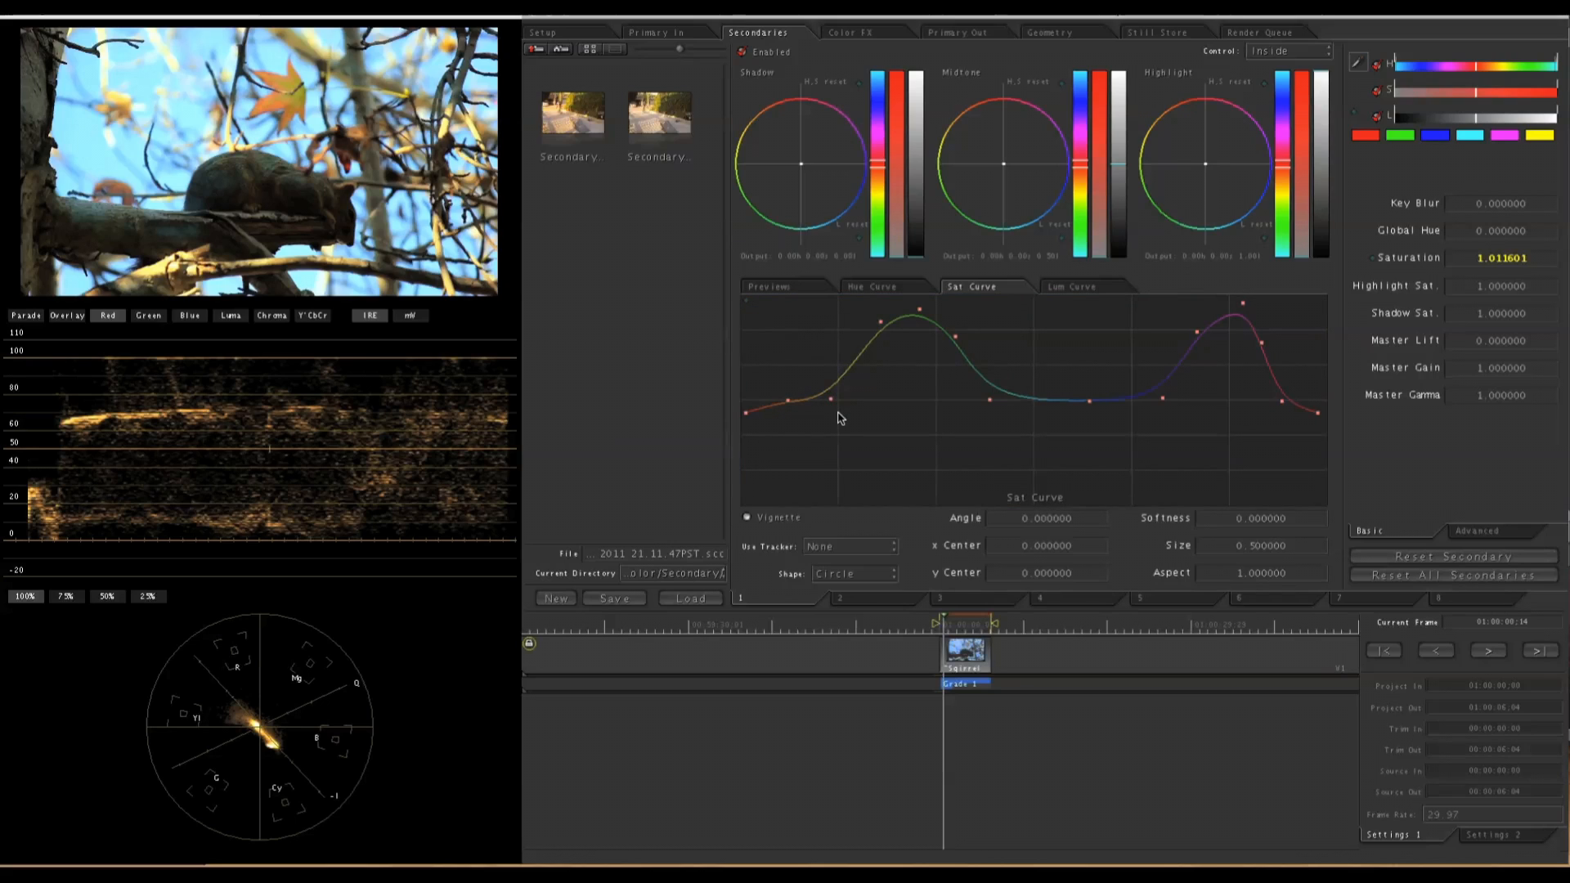
drag(831, 399, 831, 407)
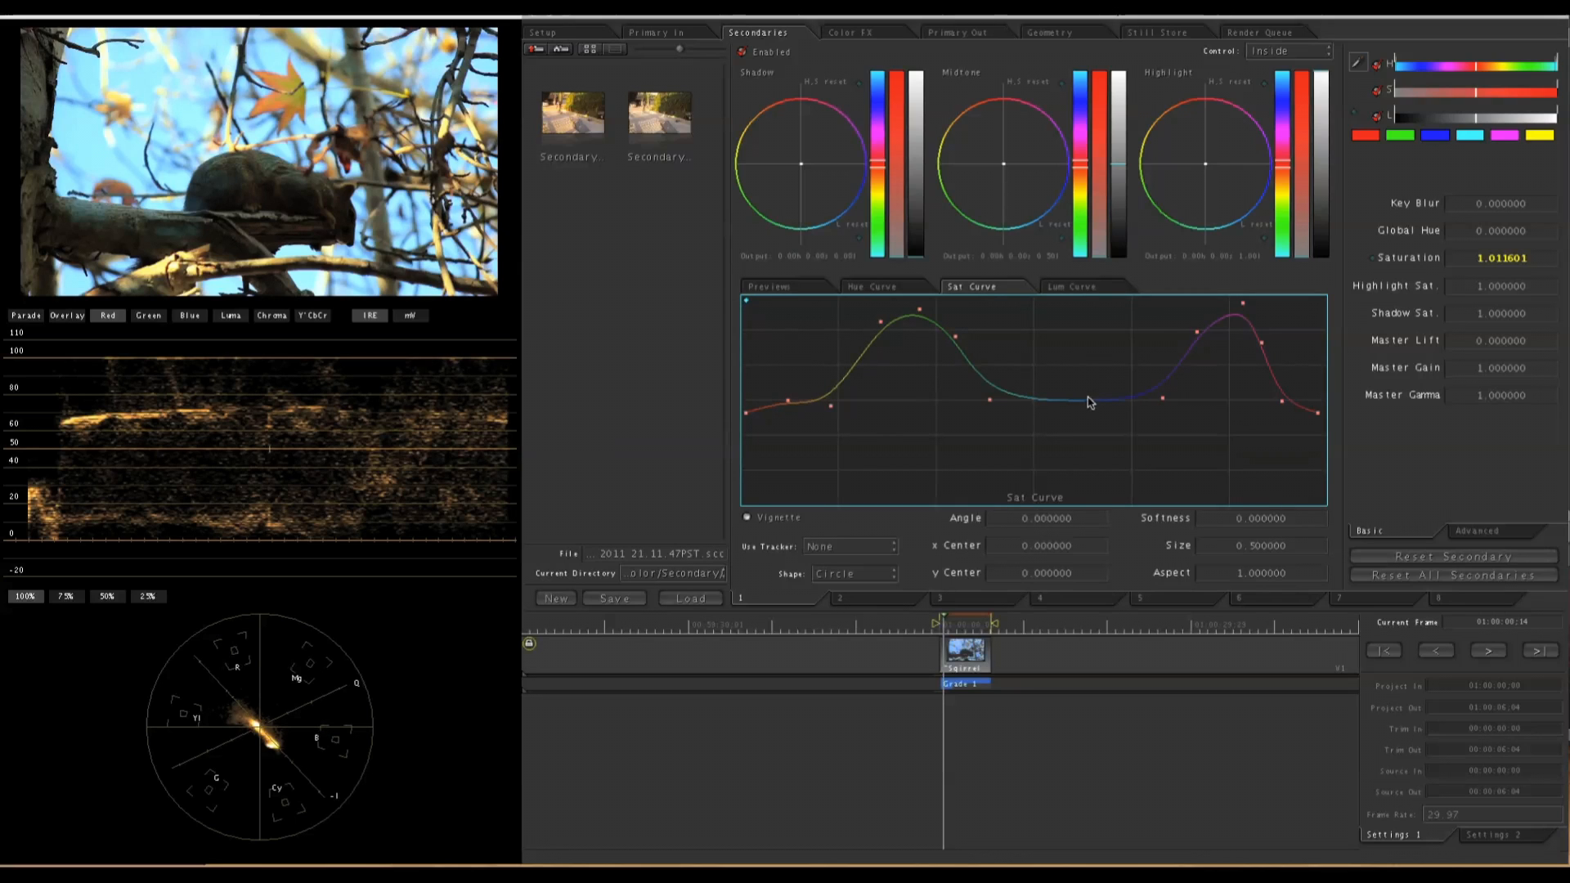
Fine-tune the saturation curve's green-to-blue section and red end point, and toggle the secondary to compare the image.
drag(1090, 406, 1088, 382)
drag(989, 404, 1136, 388)
drag(958, 342, 966, 381)
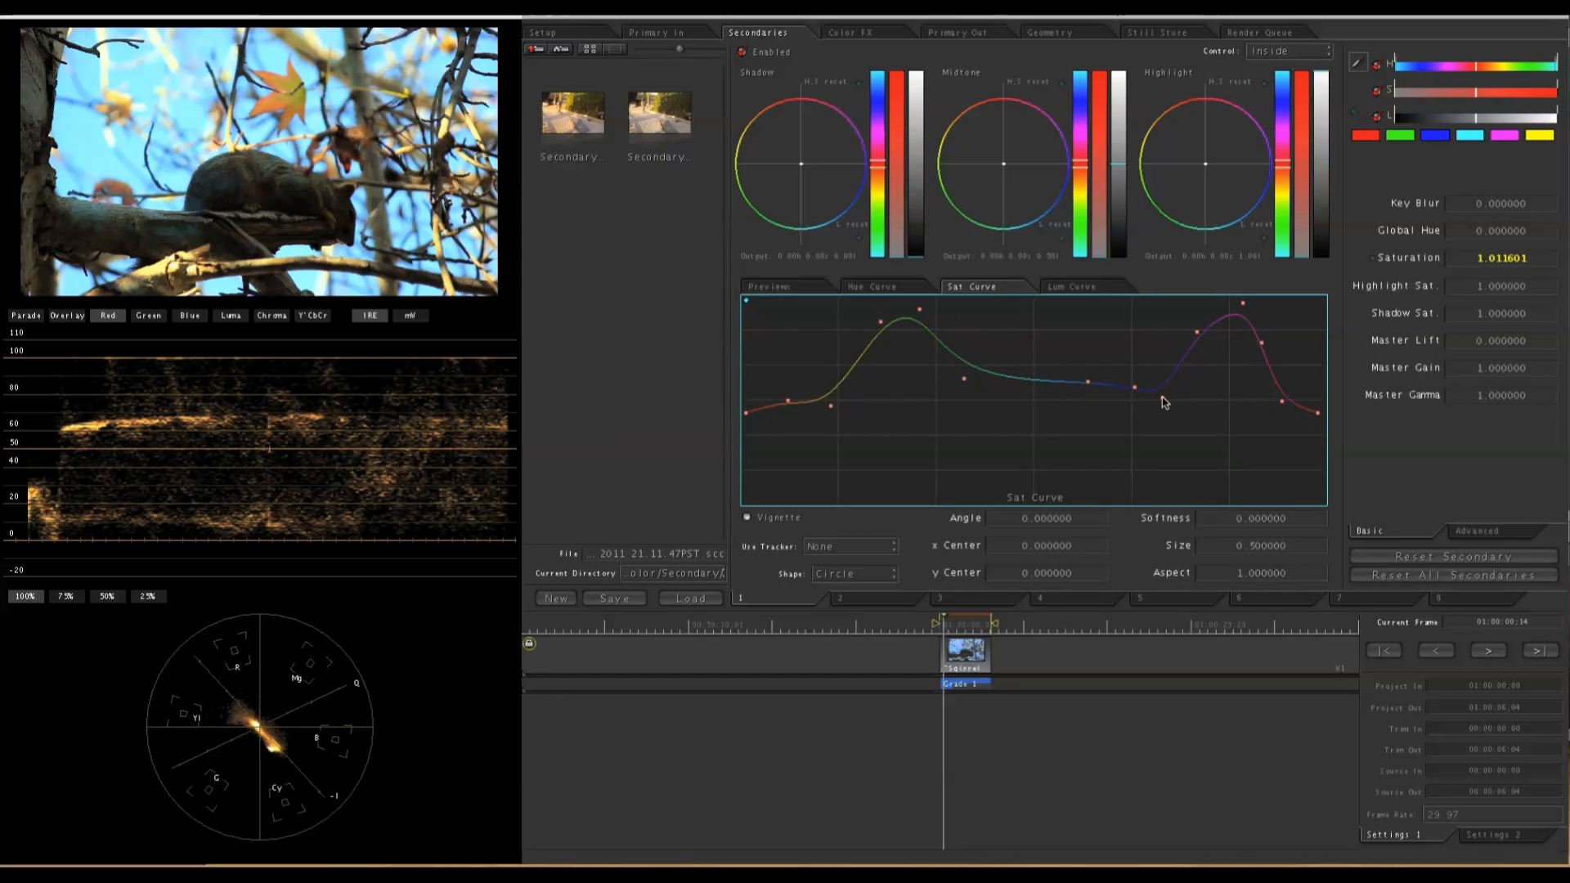
drag(1137, 390, 1134, 376)
drag(1086, 382, 1078, 401)
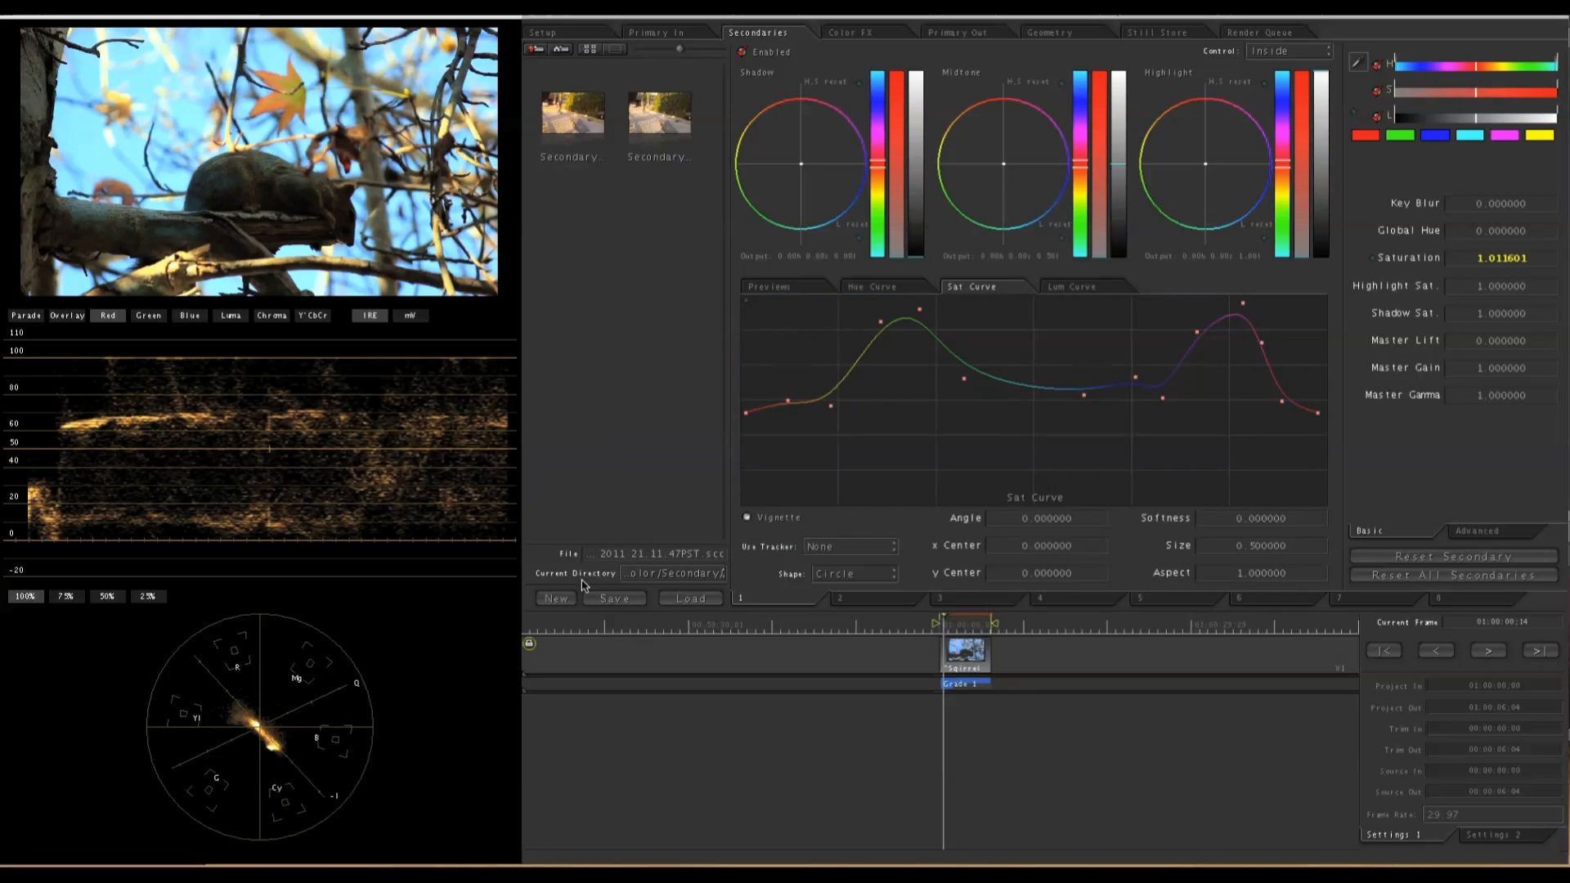
drag(750, 413, 744, 408)
click(742, 52)
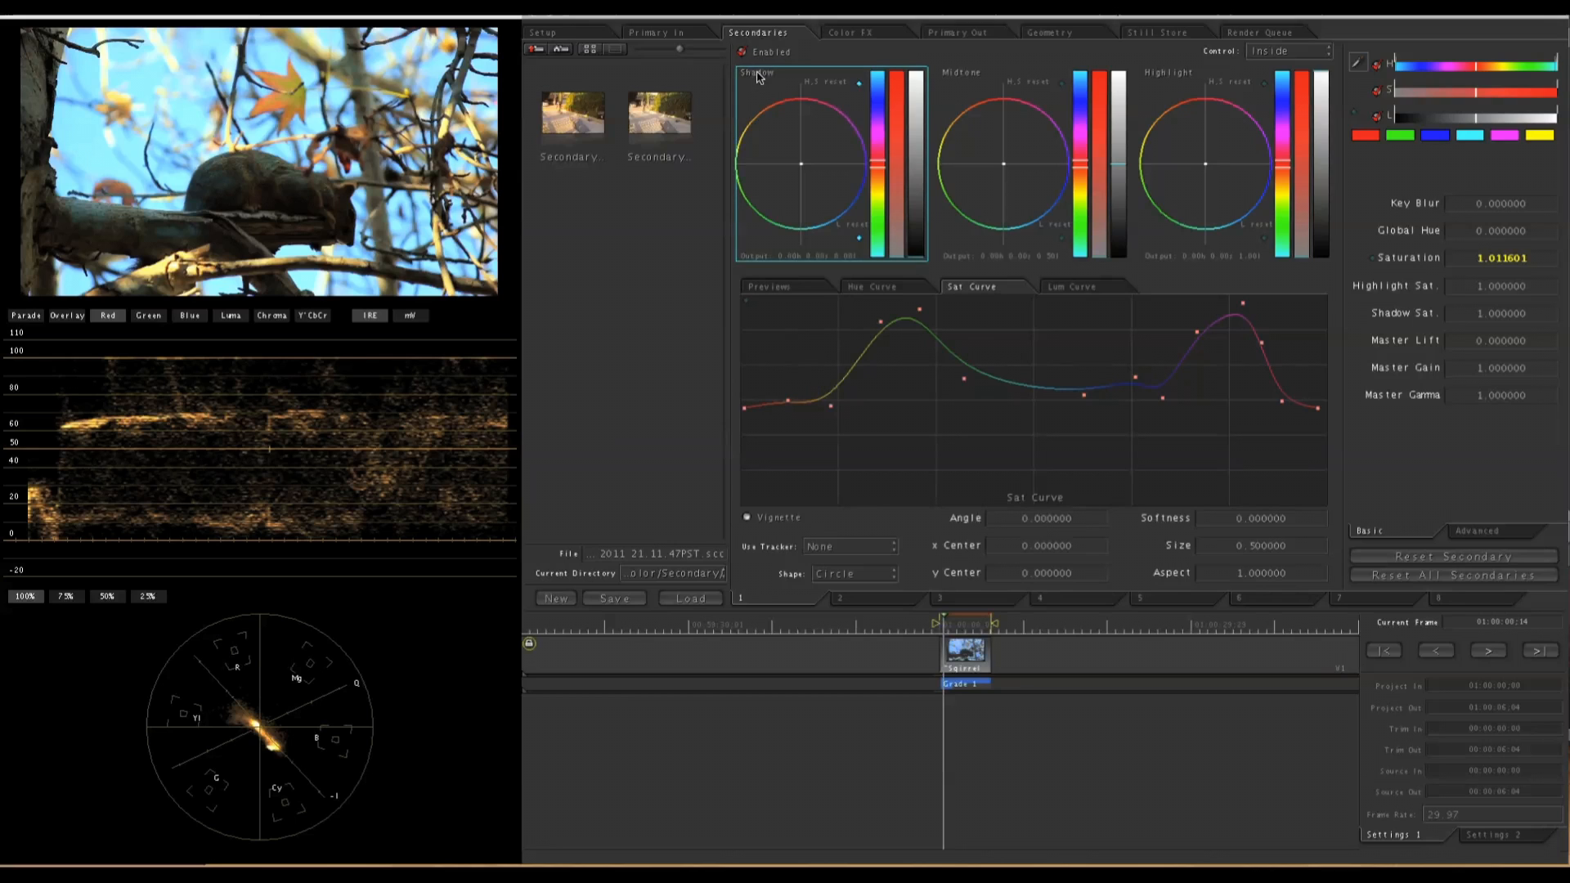
At frame 01:00:01:23, add two points to the upper half of the primary luma curve and pull the highest slightly down.
click(654, 32)
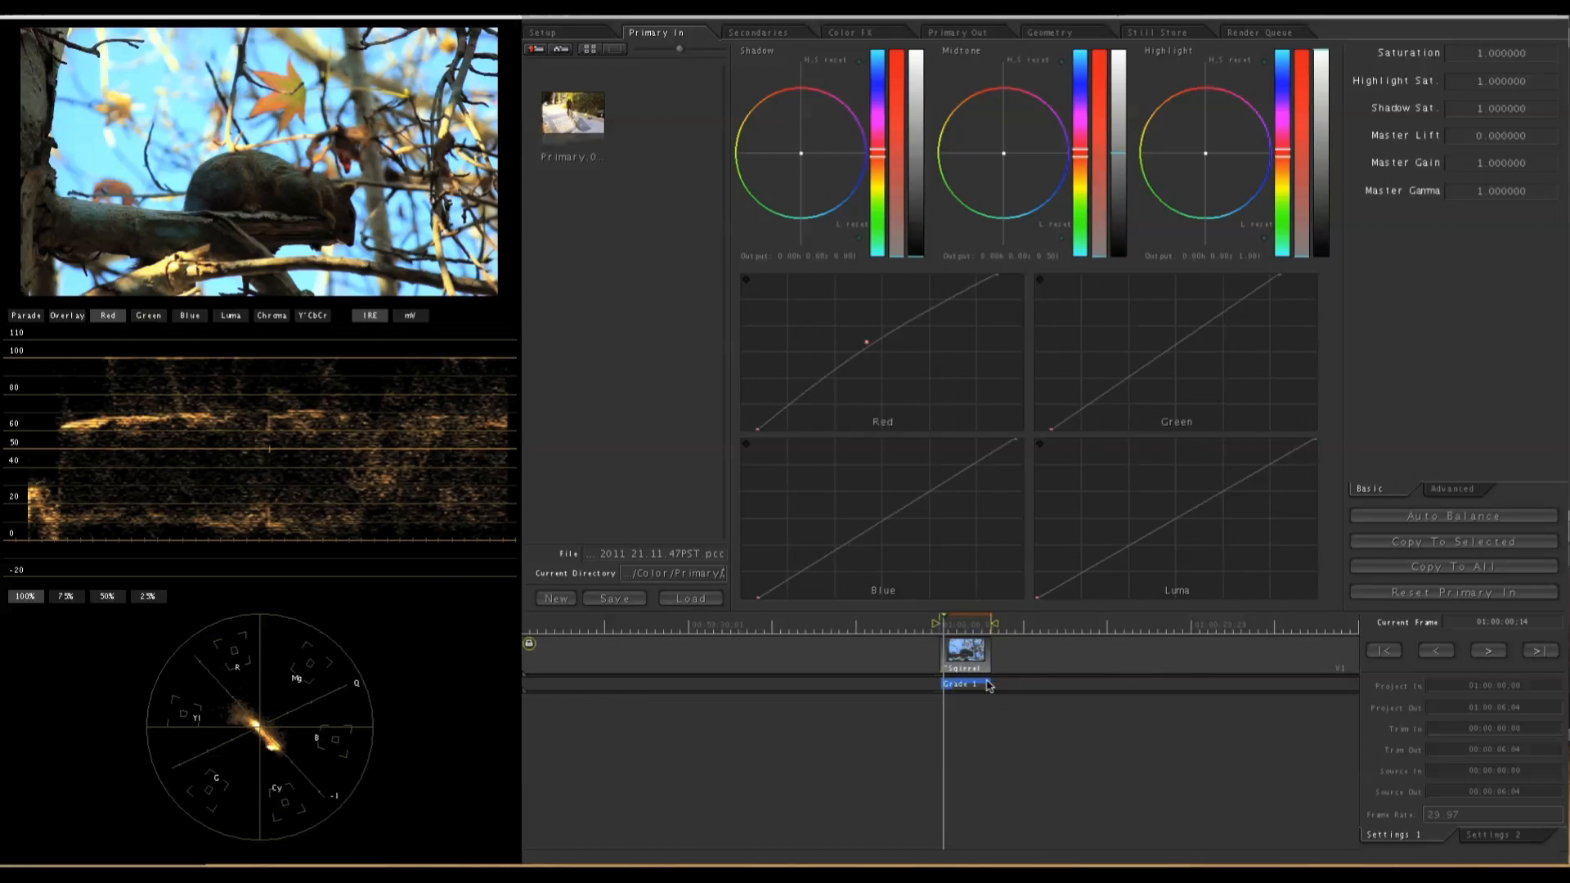
click(955, 630)
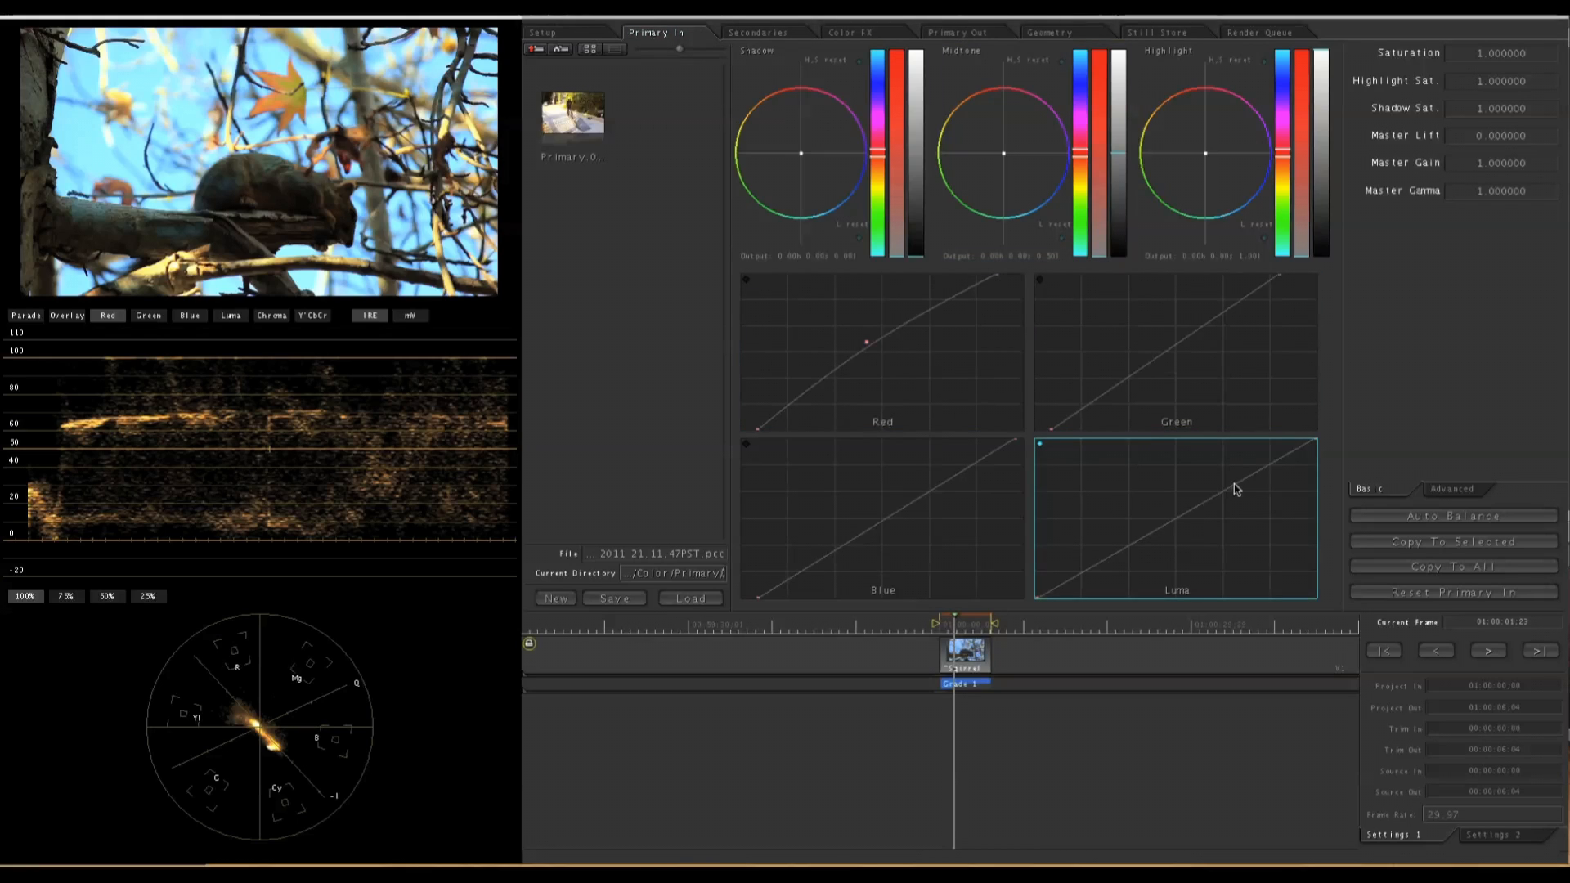
click(1311, 441)
drag(1325, 442, 1378, 441)
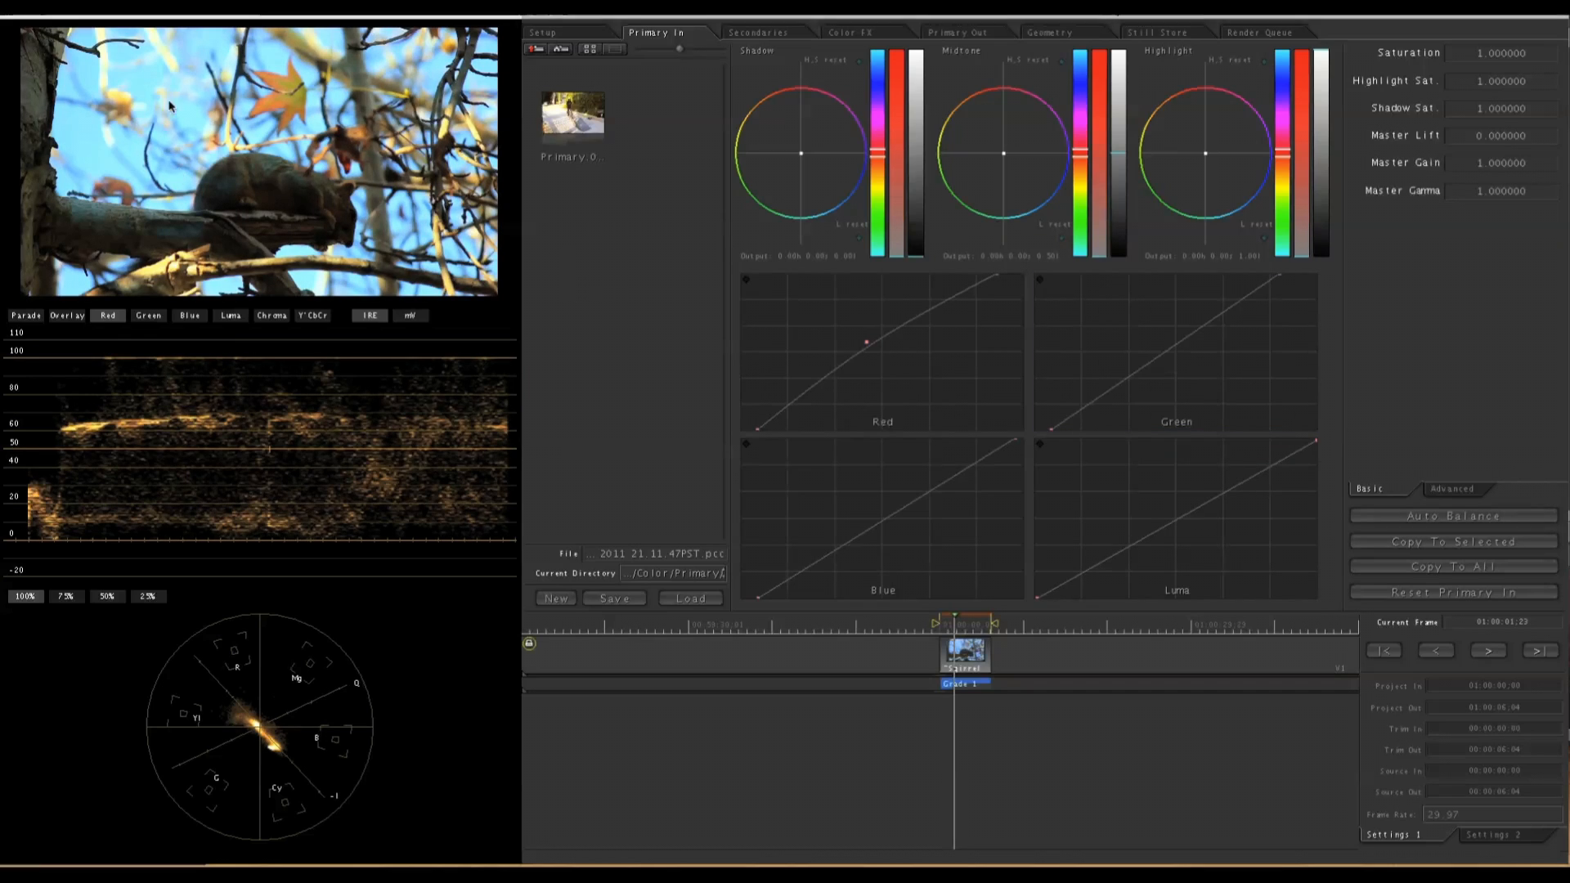
click(1264, 482)
drag(1264, 481, 1266, 477)
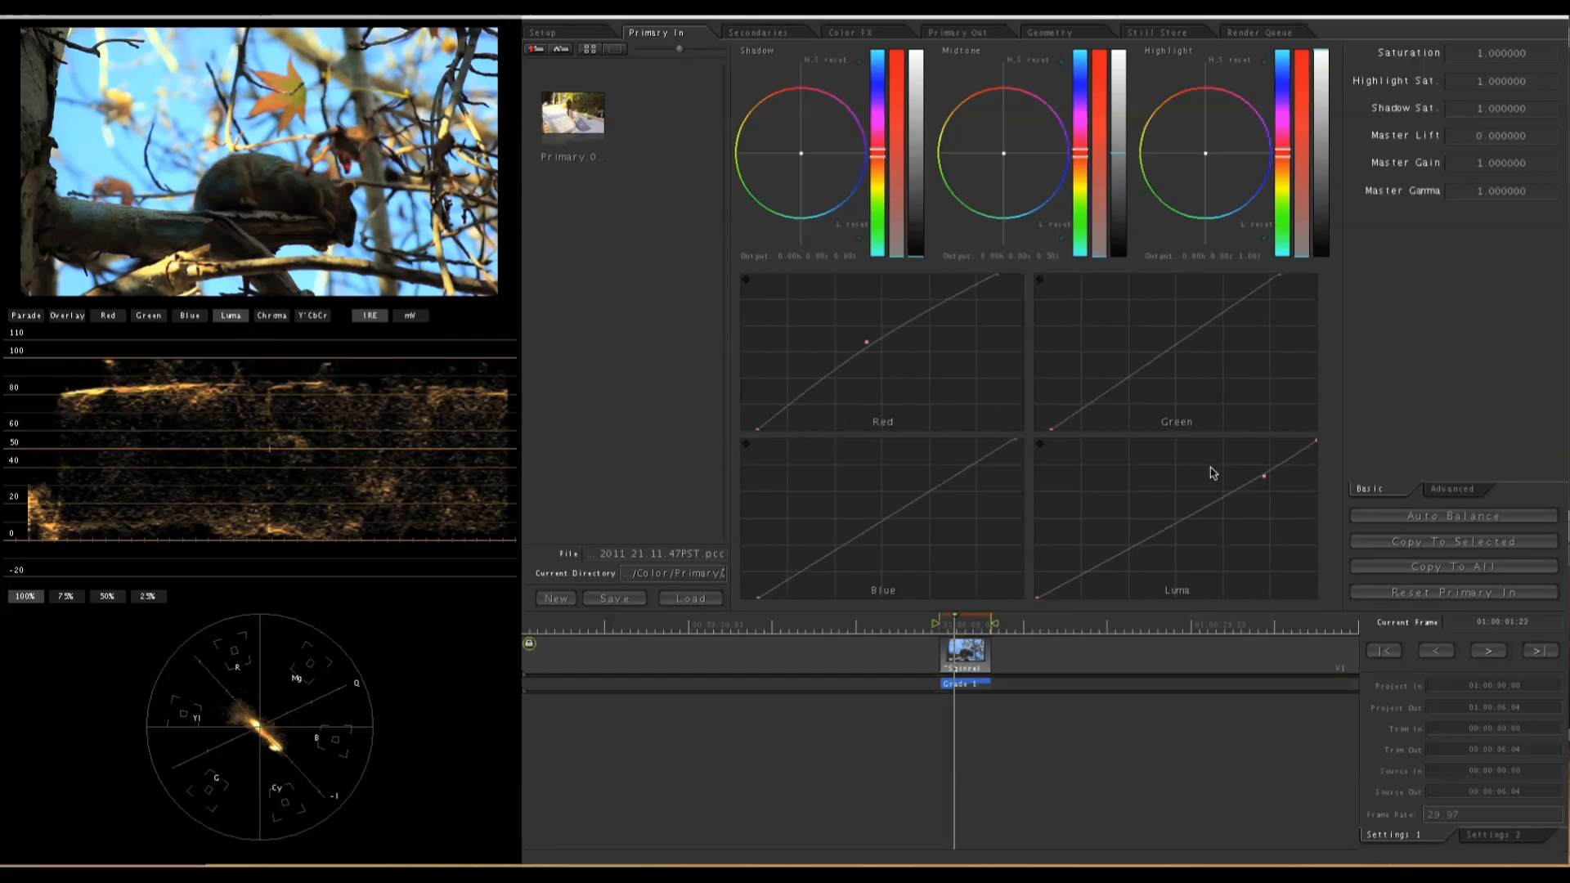
click(1194, 513)
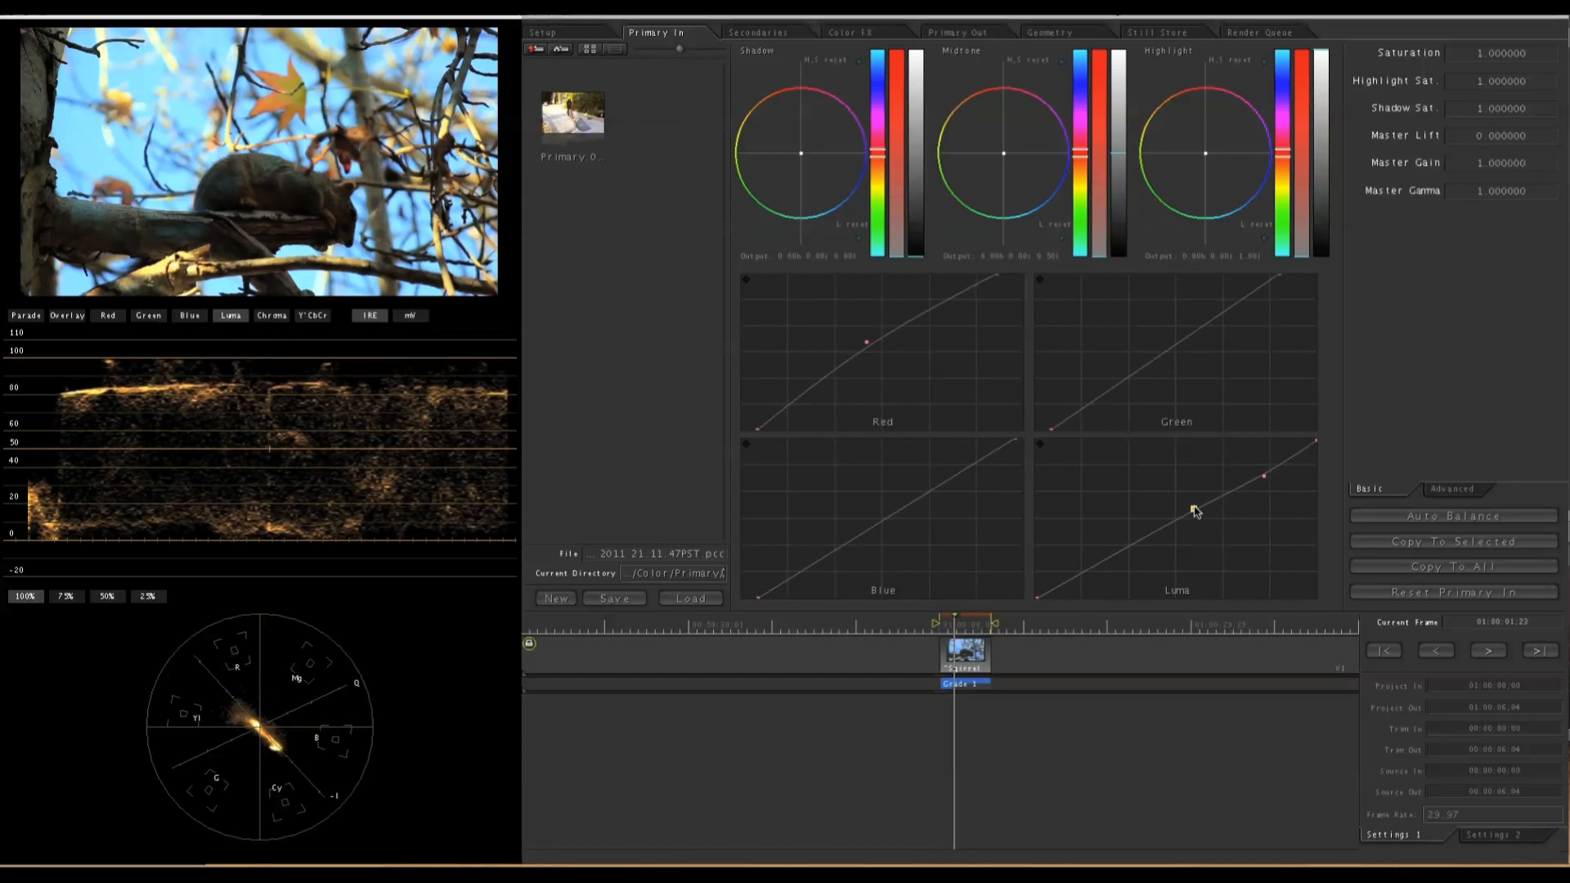
drag(1265, 477, 1273, 485)
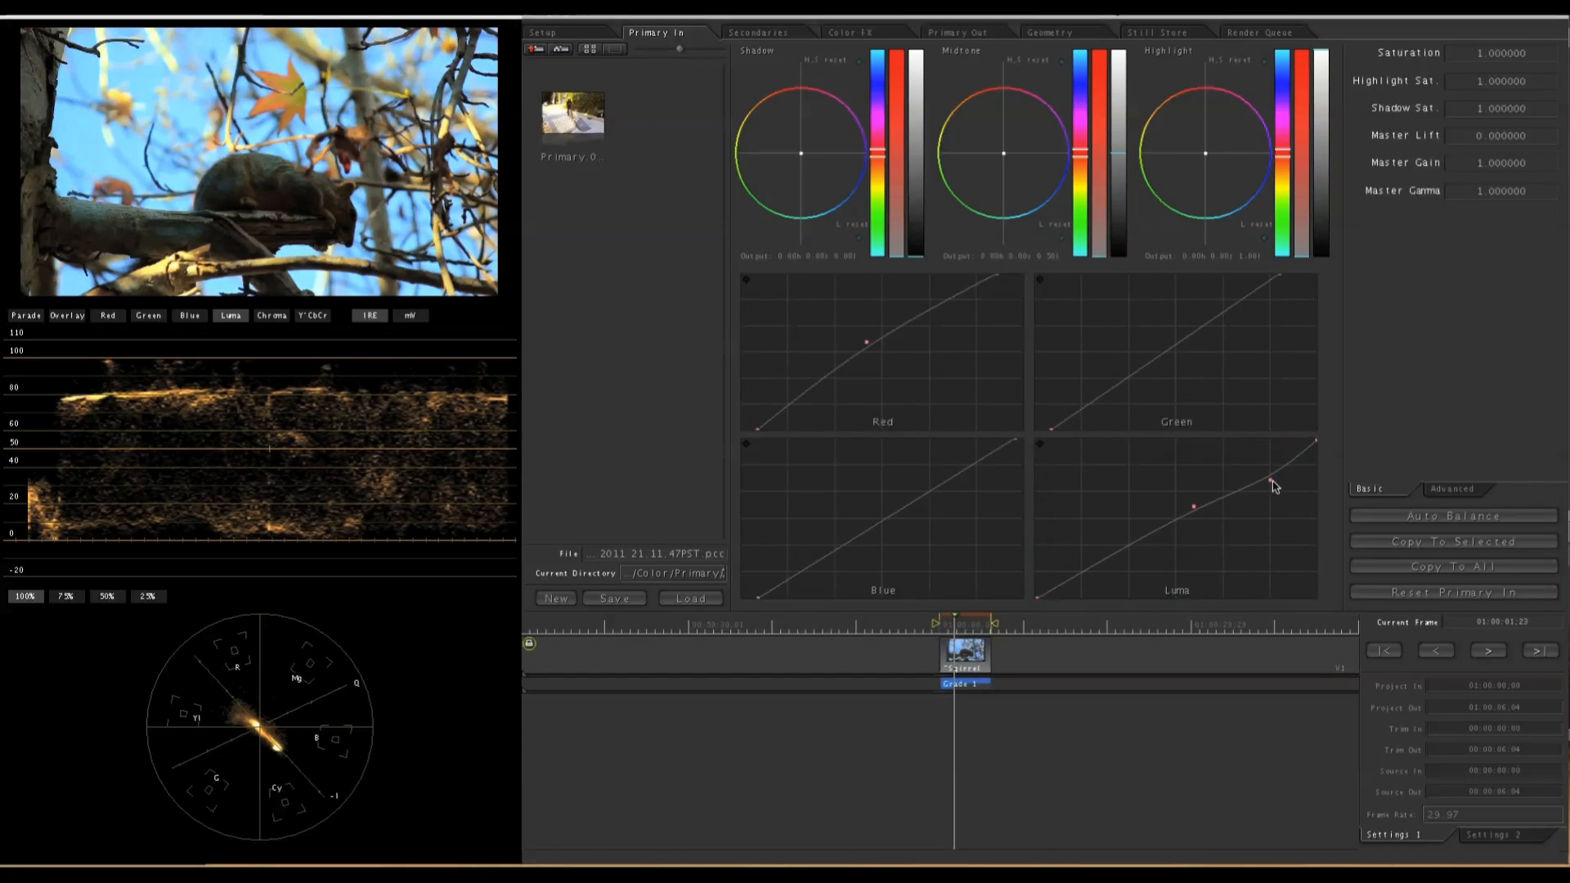
Try lowering the luma curve's white point to flatten the highlights, and return it to the corner.
drag(1317, 446, 1328, 485)
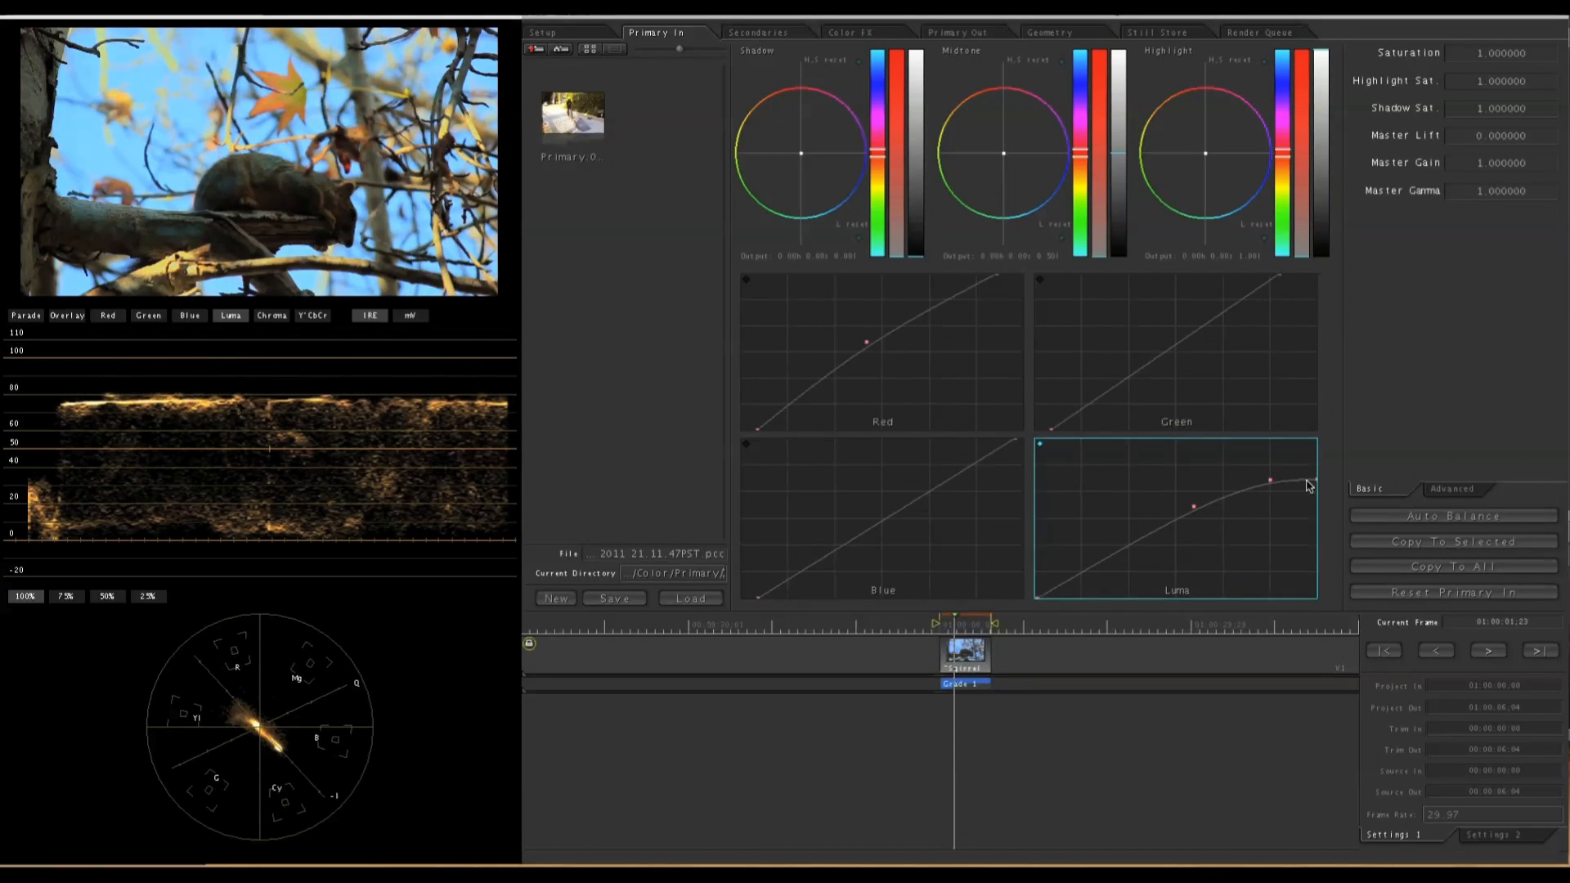
drag(1315, 484, 1381, 415)
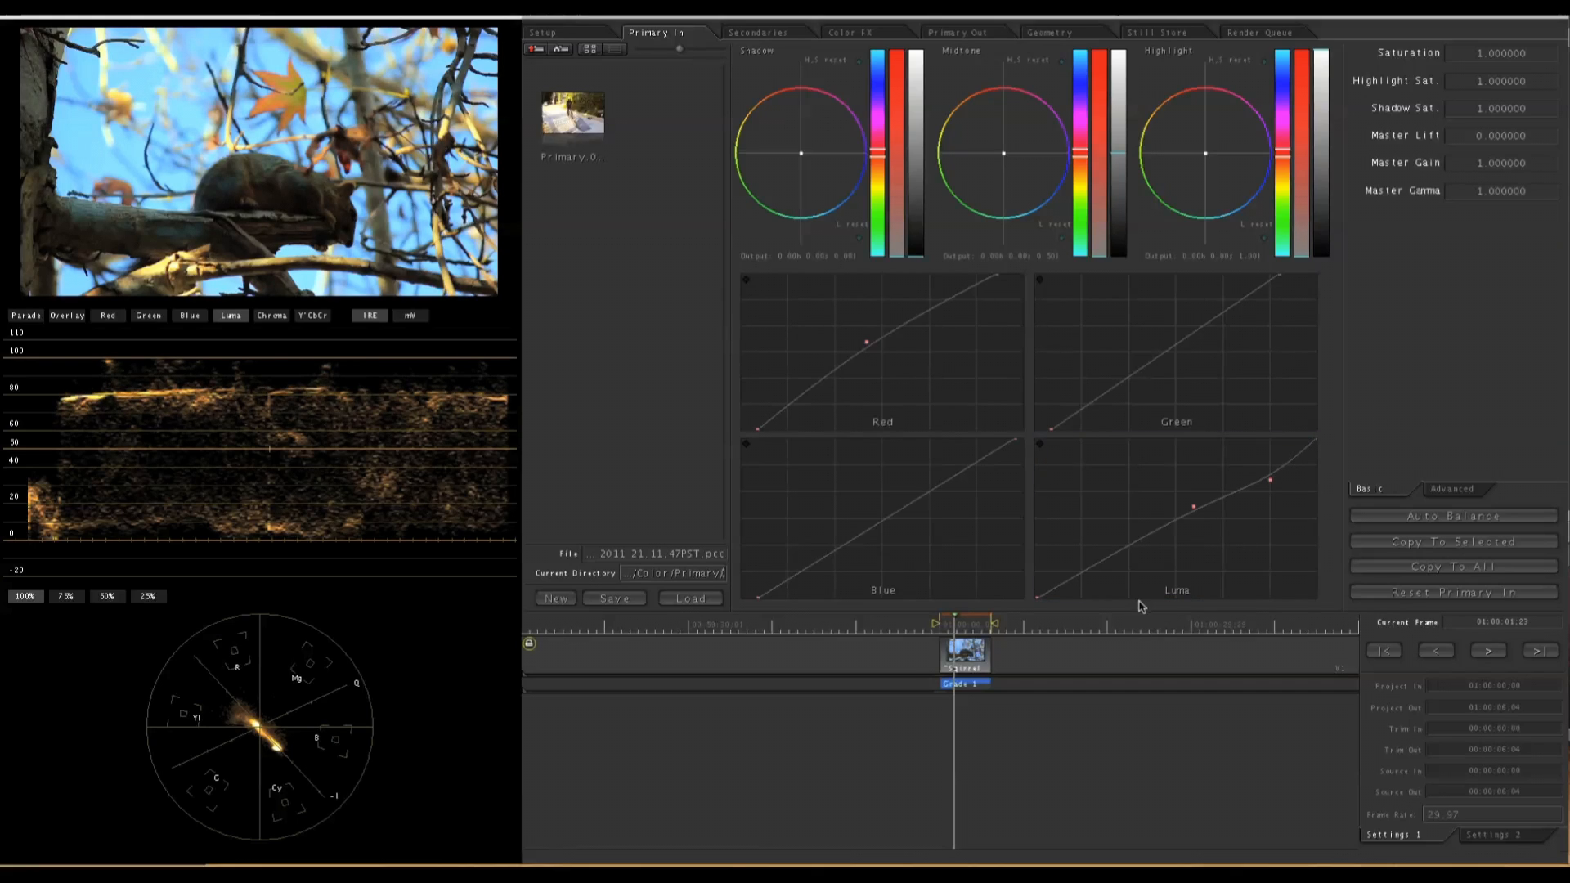
Add all shots to the render queue and render the corrected squirrel footage.
click(947, 623)
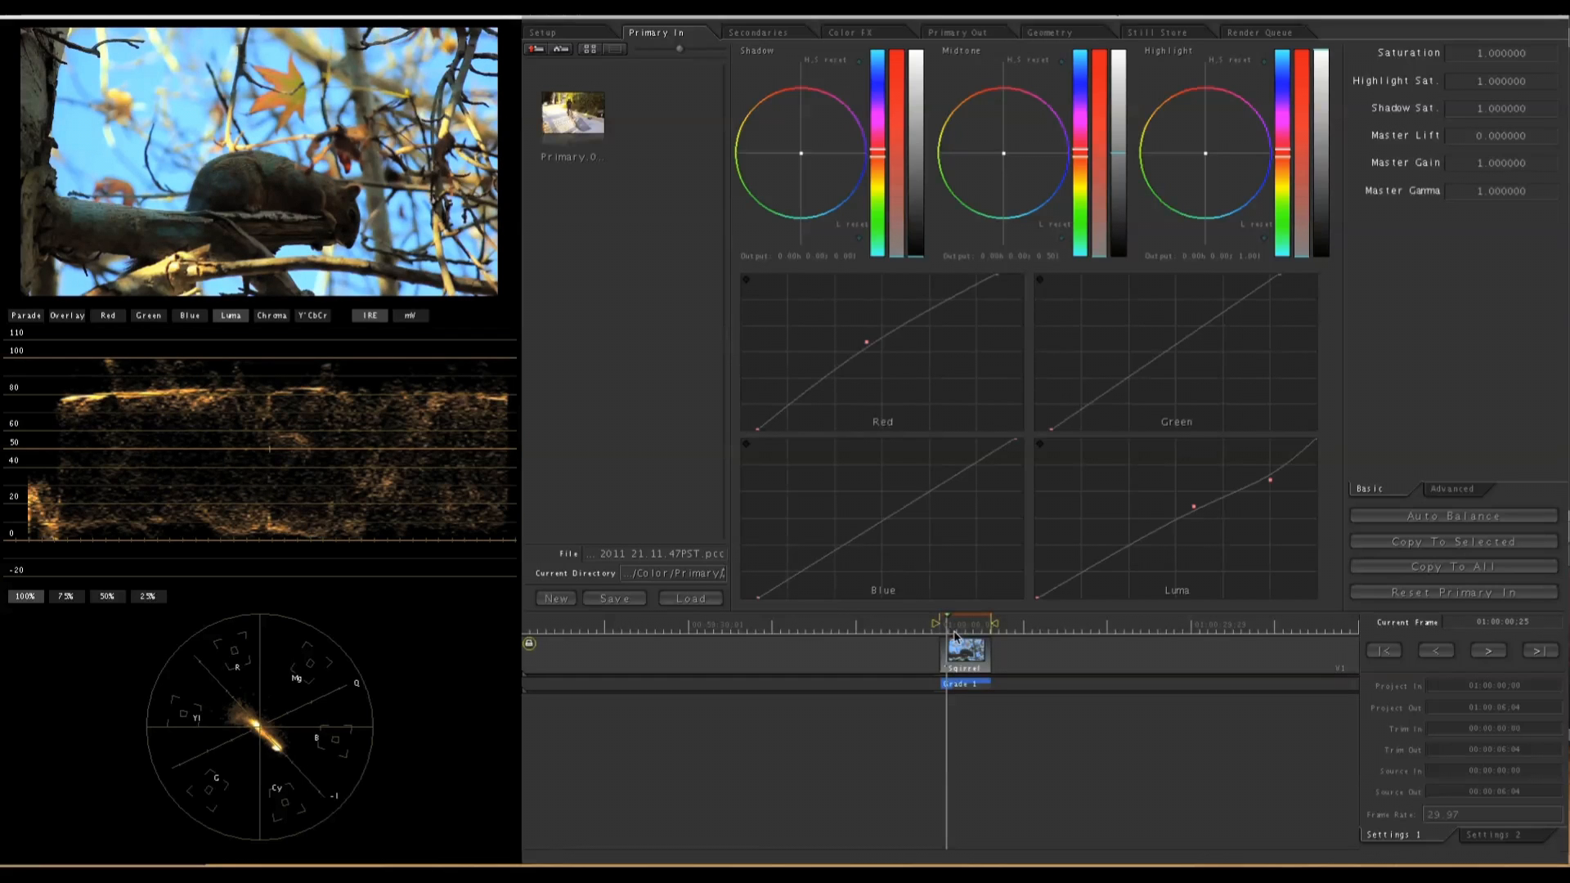
click(1273, 40)
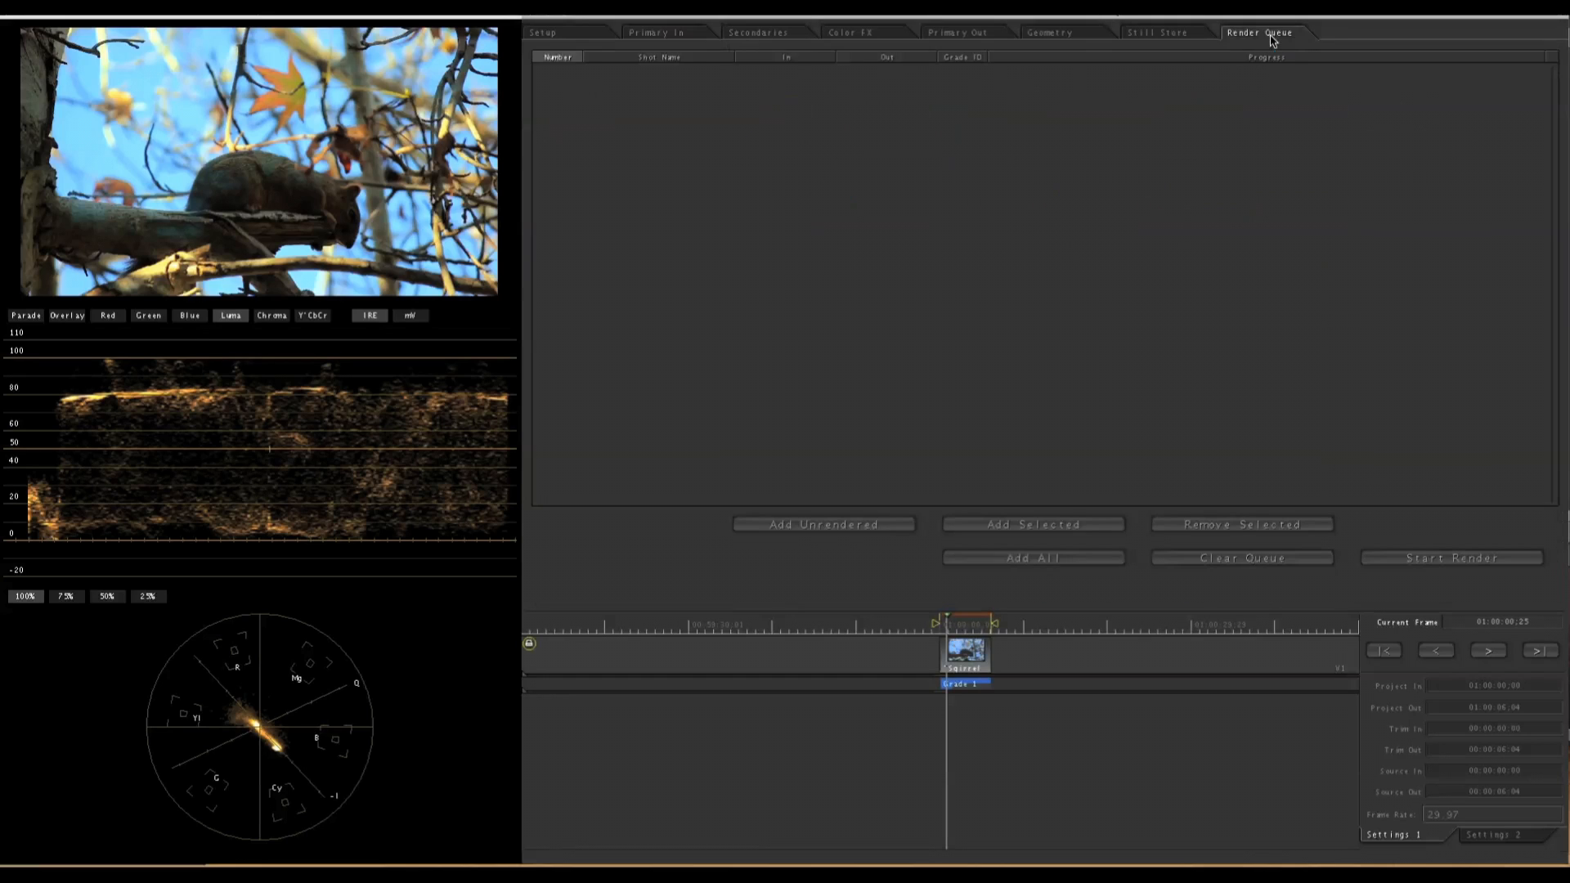
click(1050, 559)
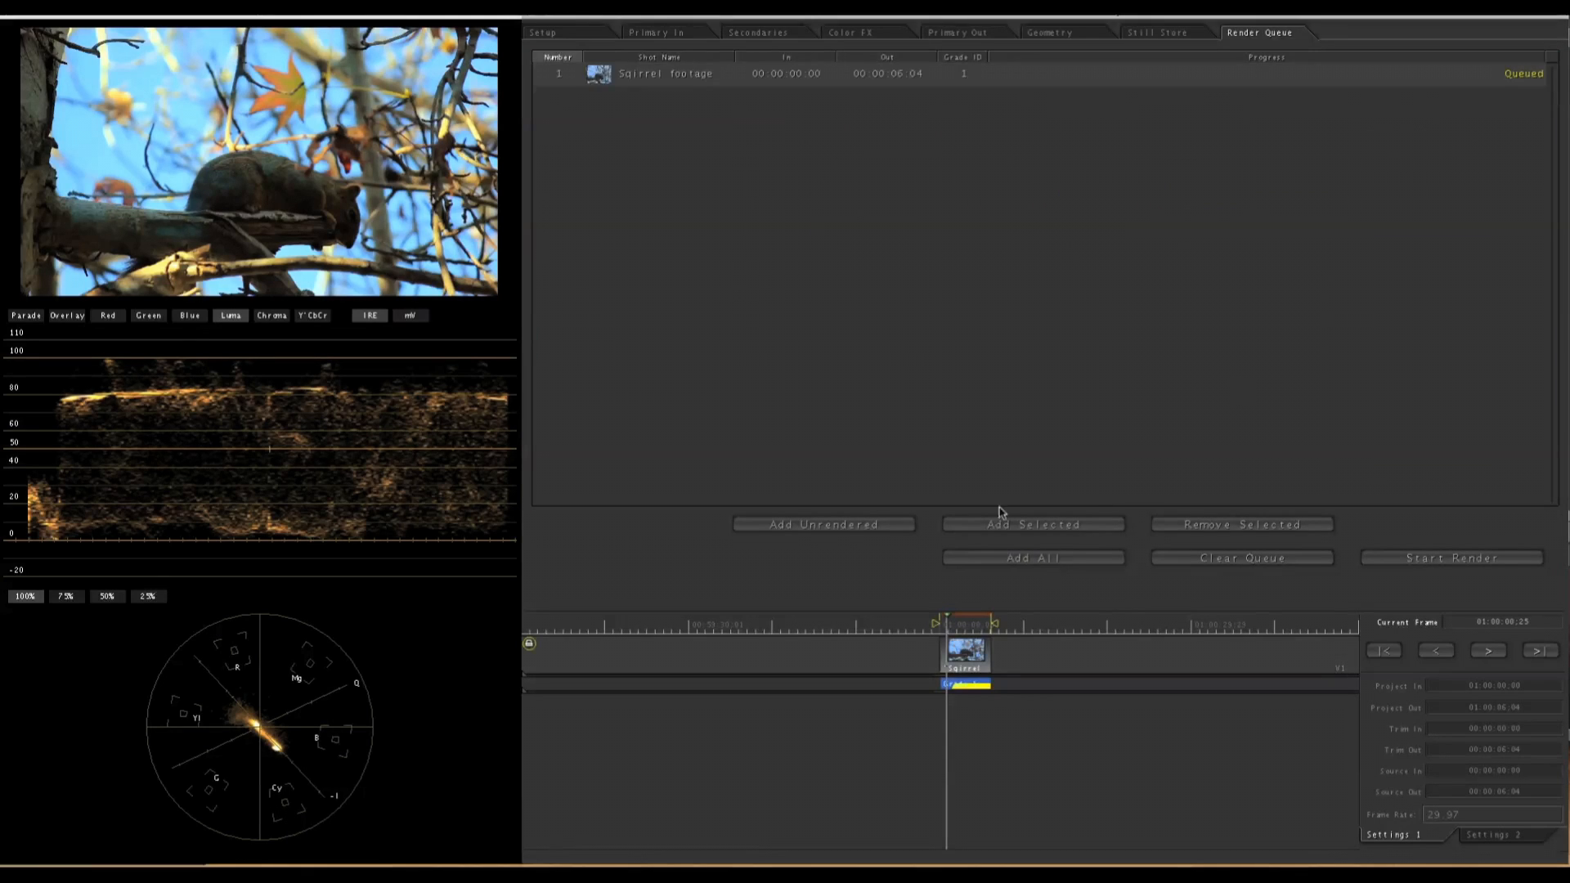
click(1461, 557)
Play back the rendered squirrel clip from near its start to review the correction.
click(945, 623)
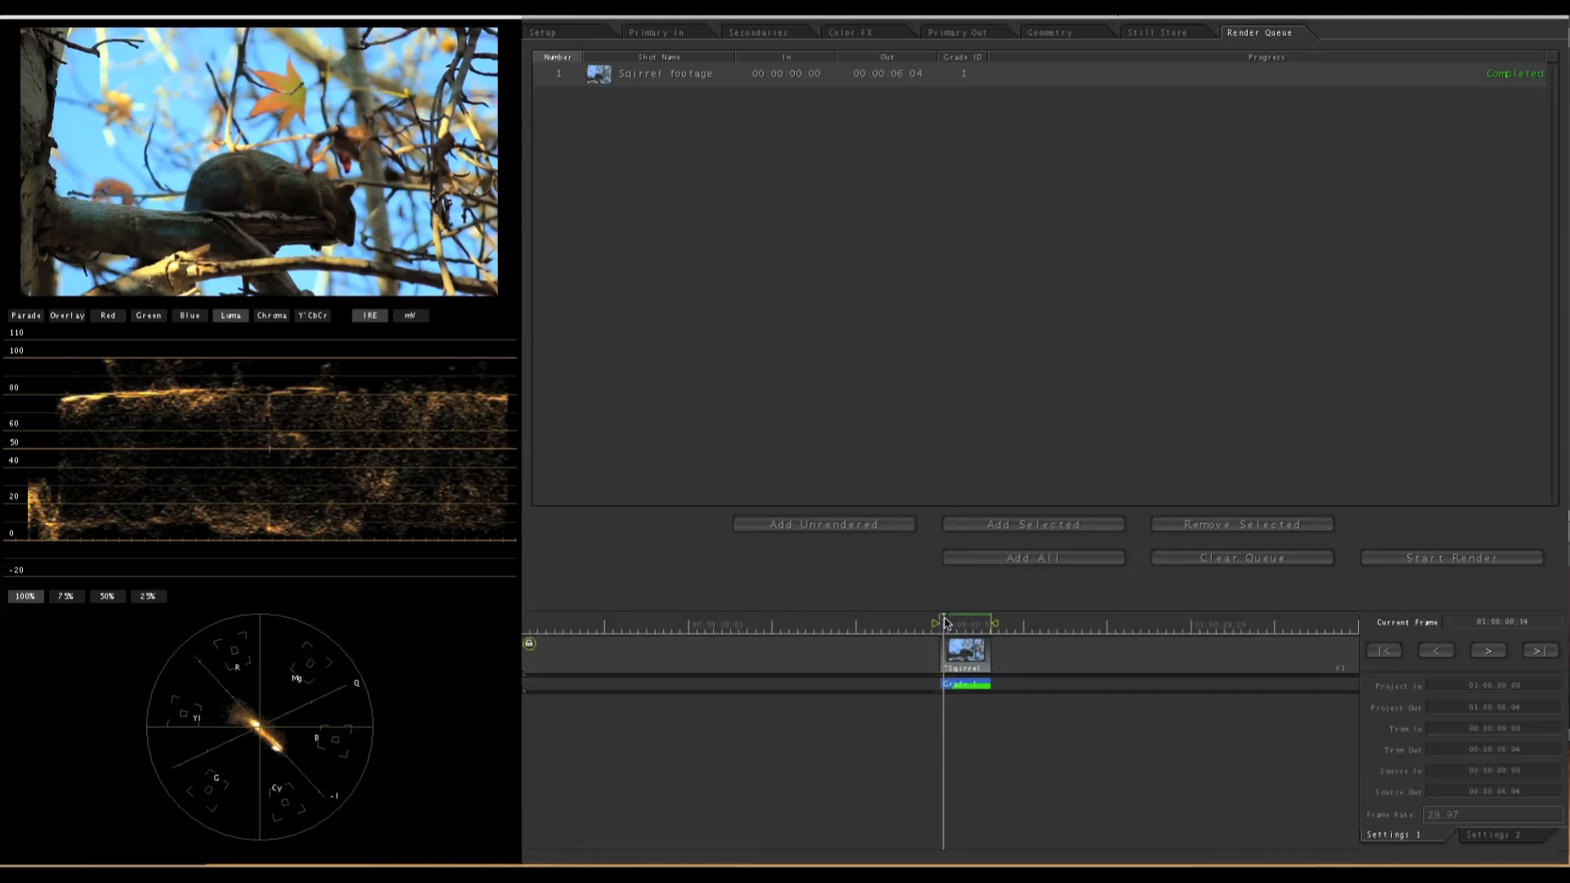
key(space)
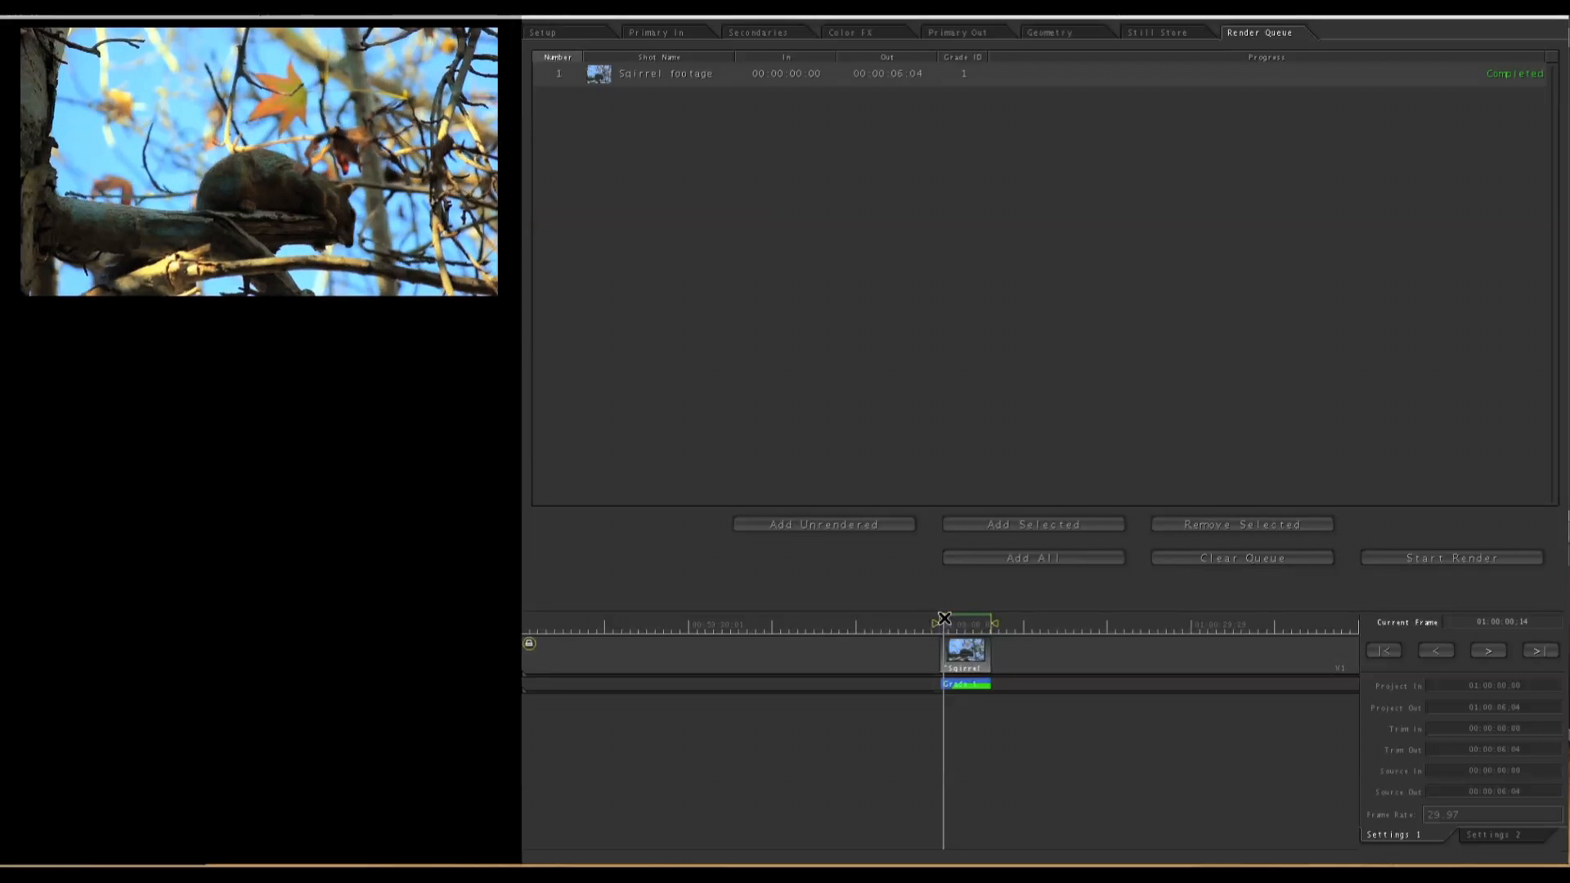
key(space)
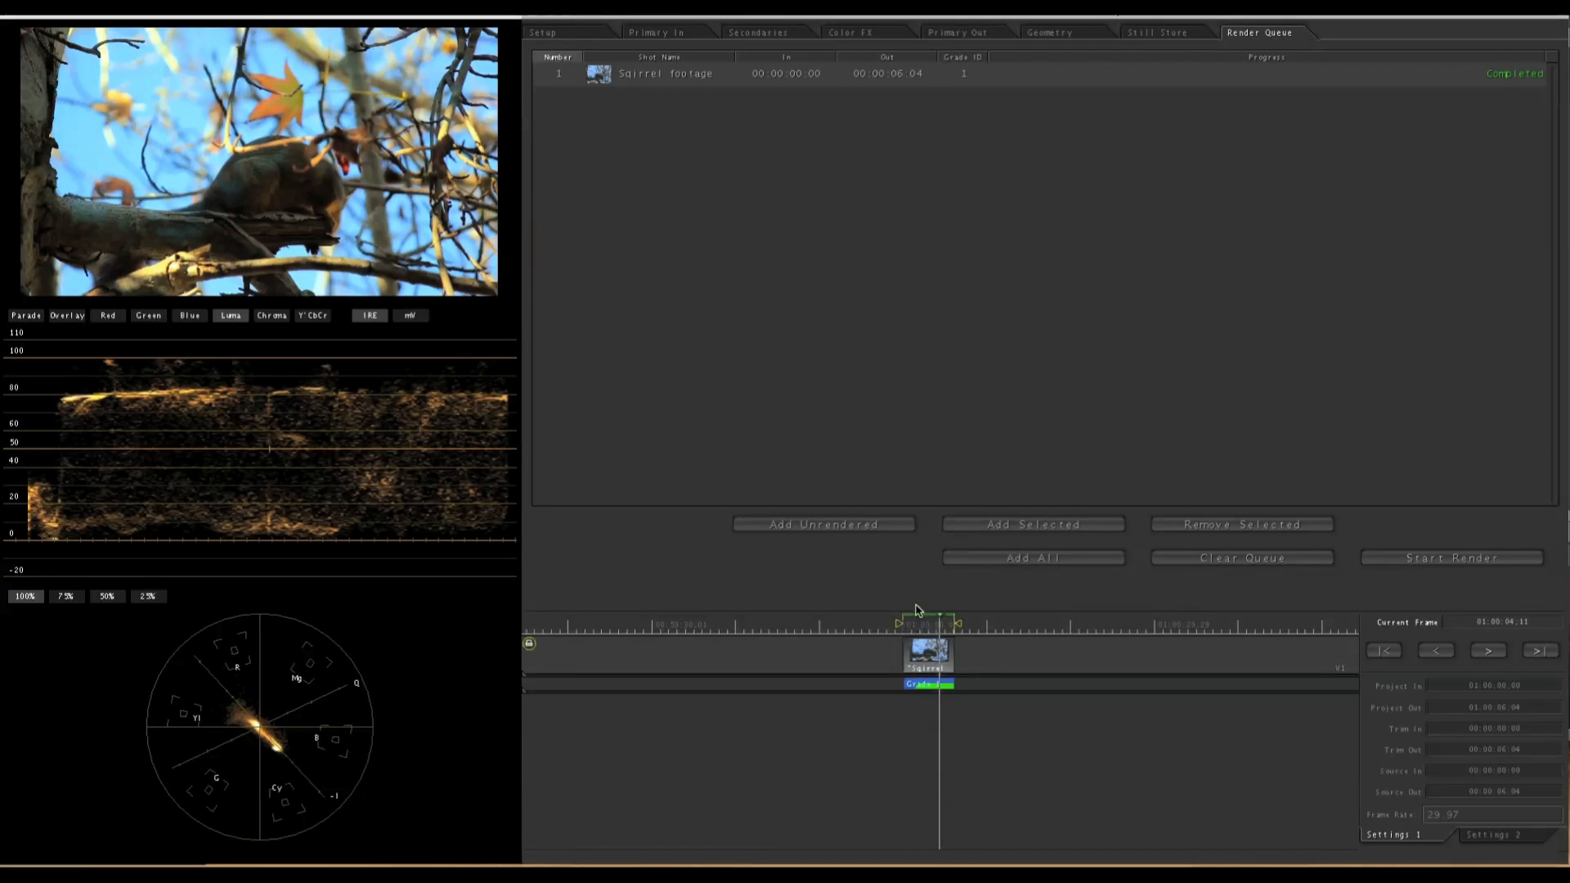
Send the rendered project back to Final Cut Pro and open the sequence Color Correcton With Scopes (from Color).
click(90, 6)
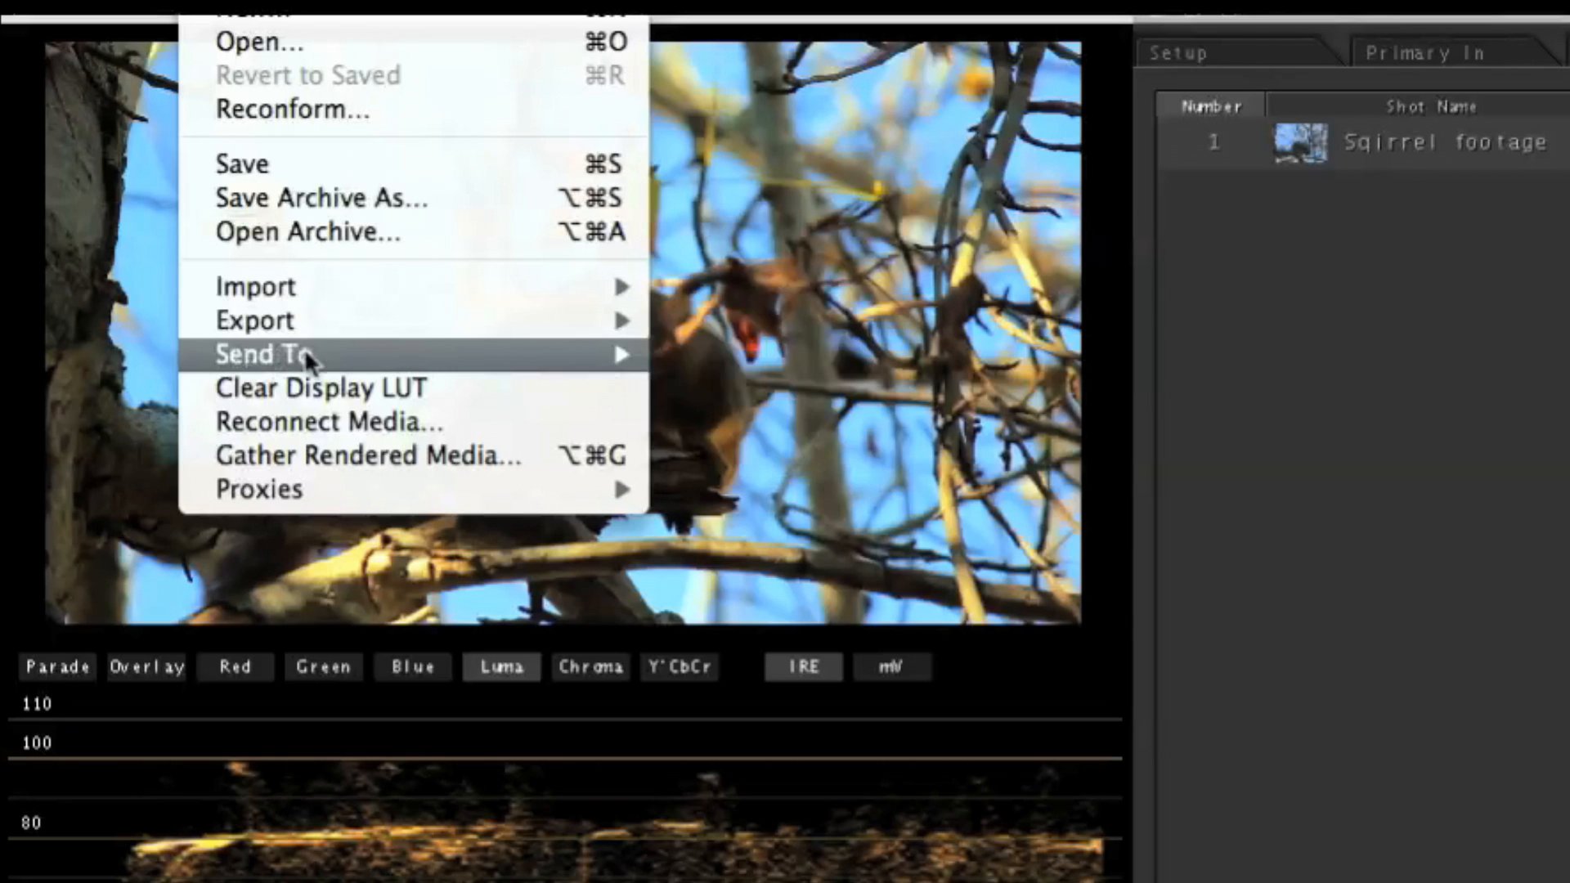
mouse_move(314, 348)
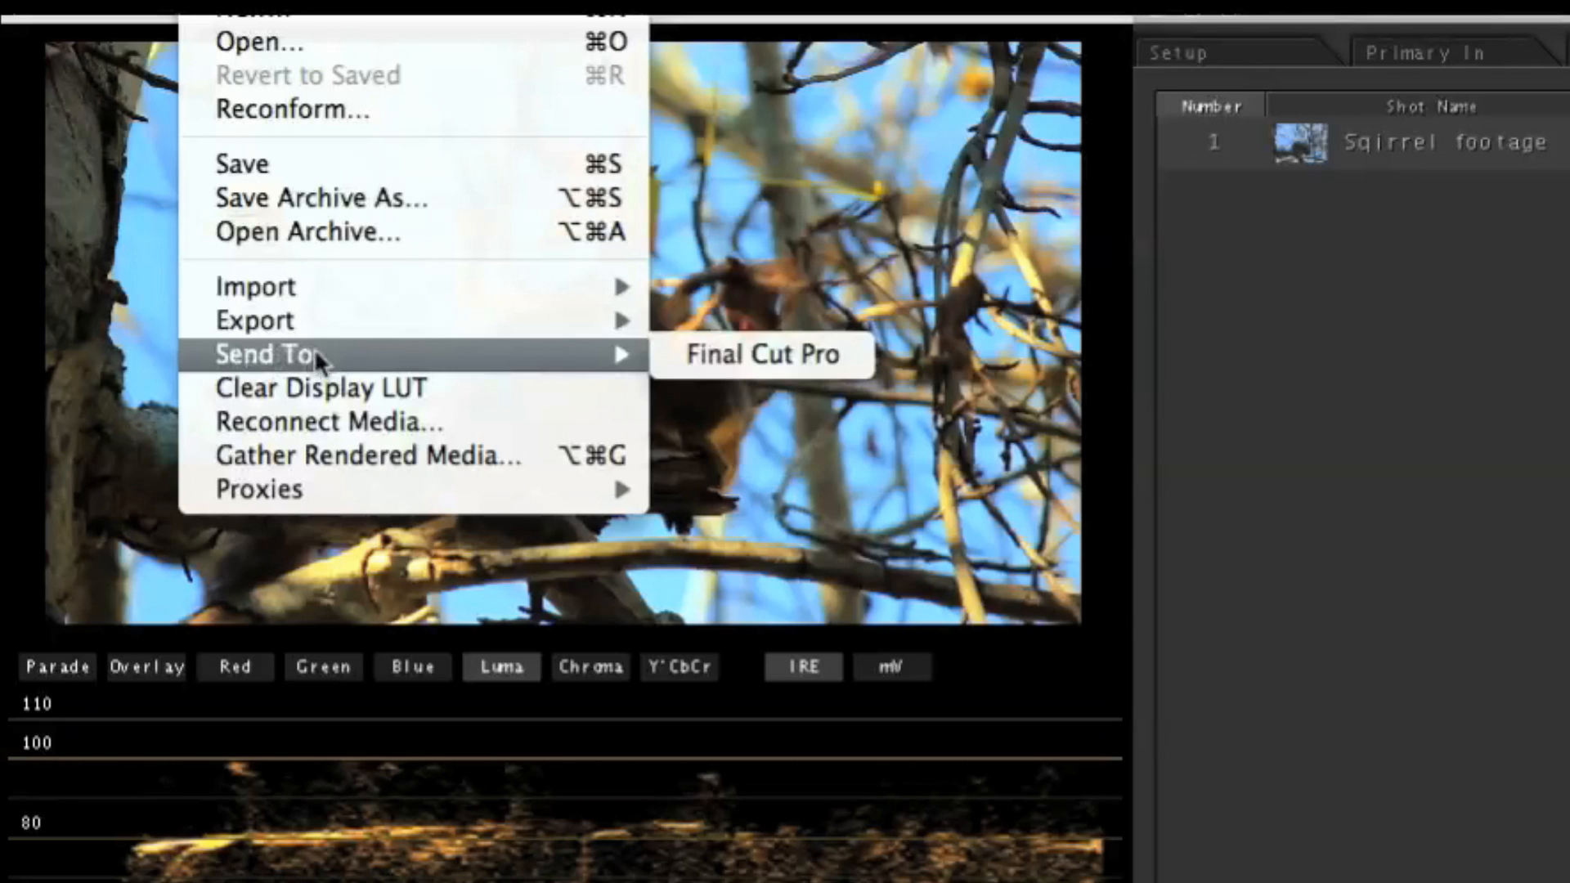
click(718, 340)
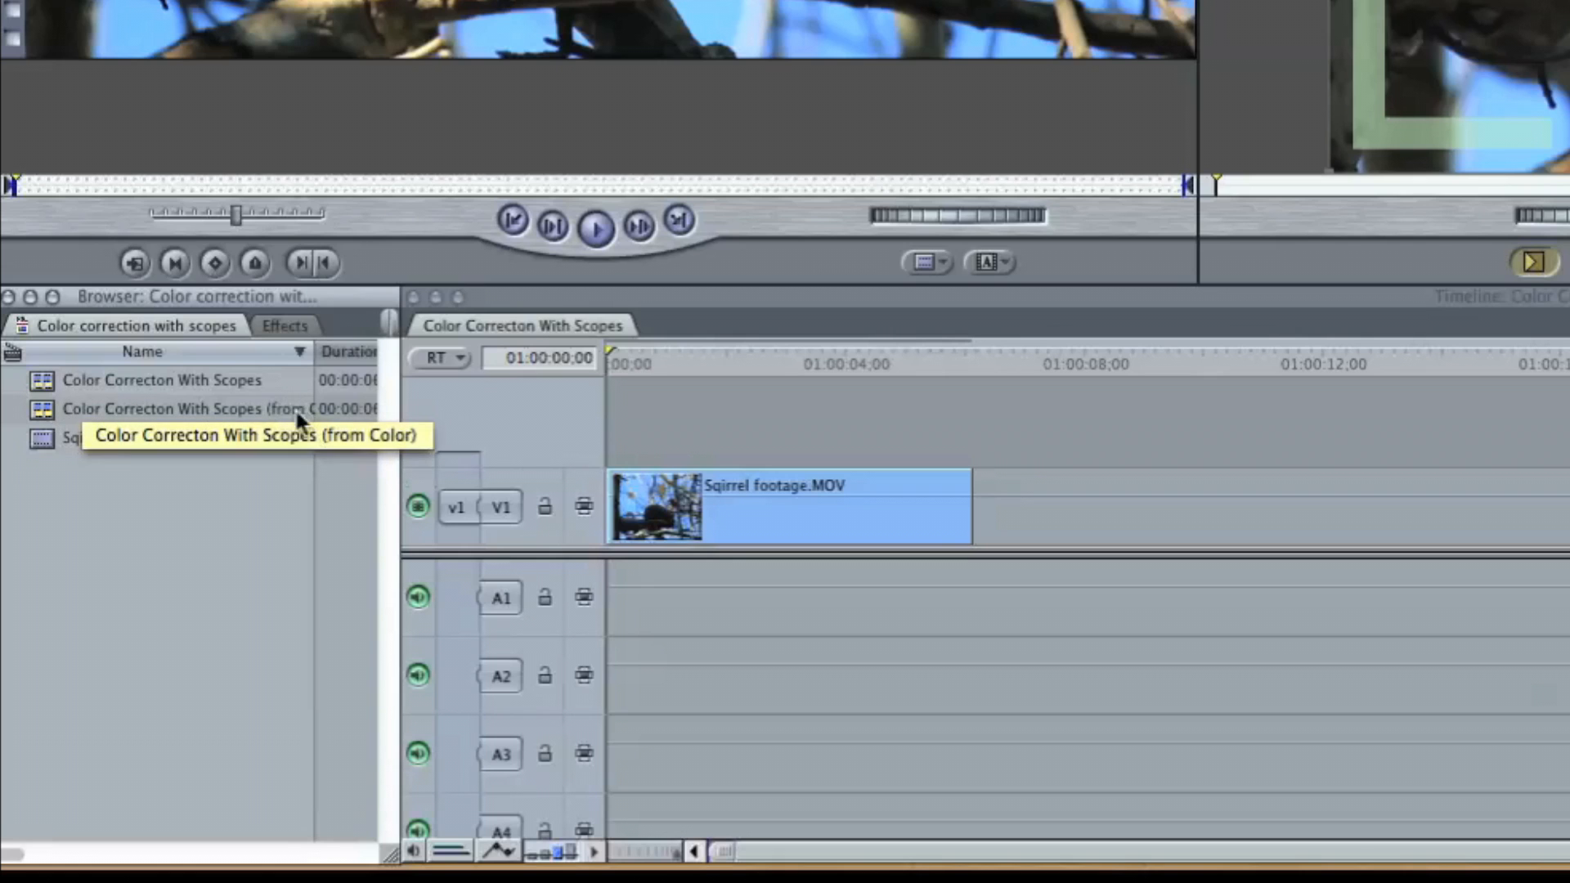
double_click(50, 409)
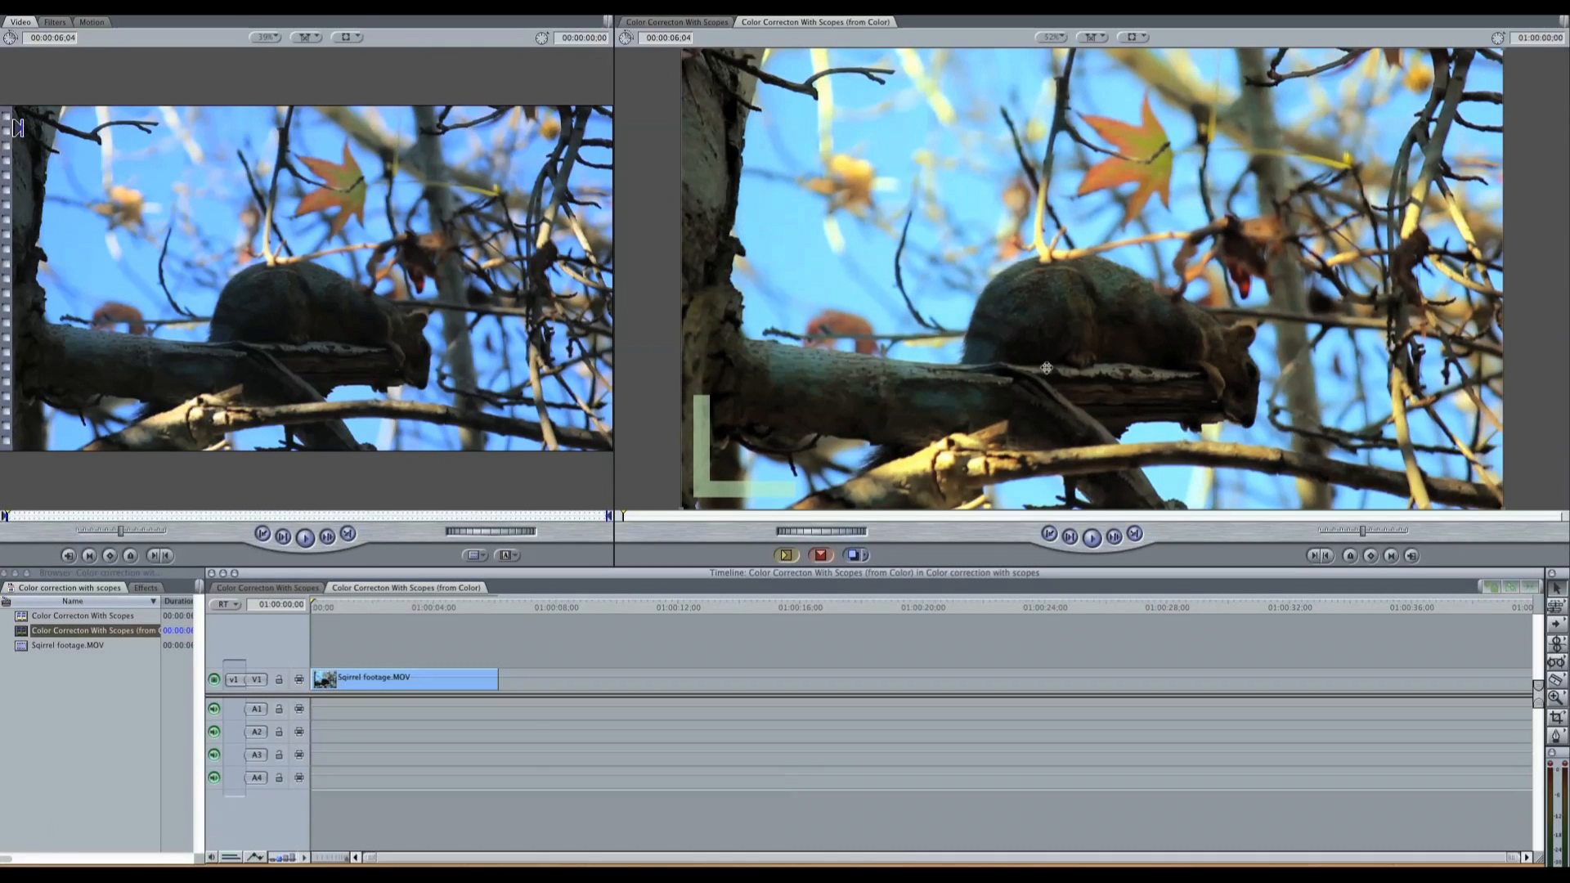
Compare the original Color Correcton With Scopes sequence with the color-corrected version by switching between them.
click(272, 588)
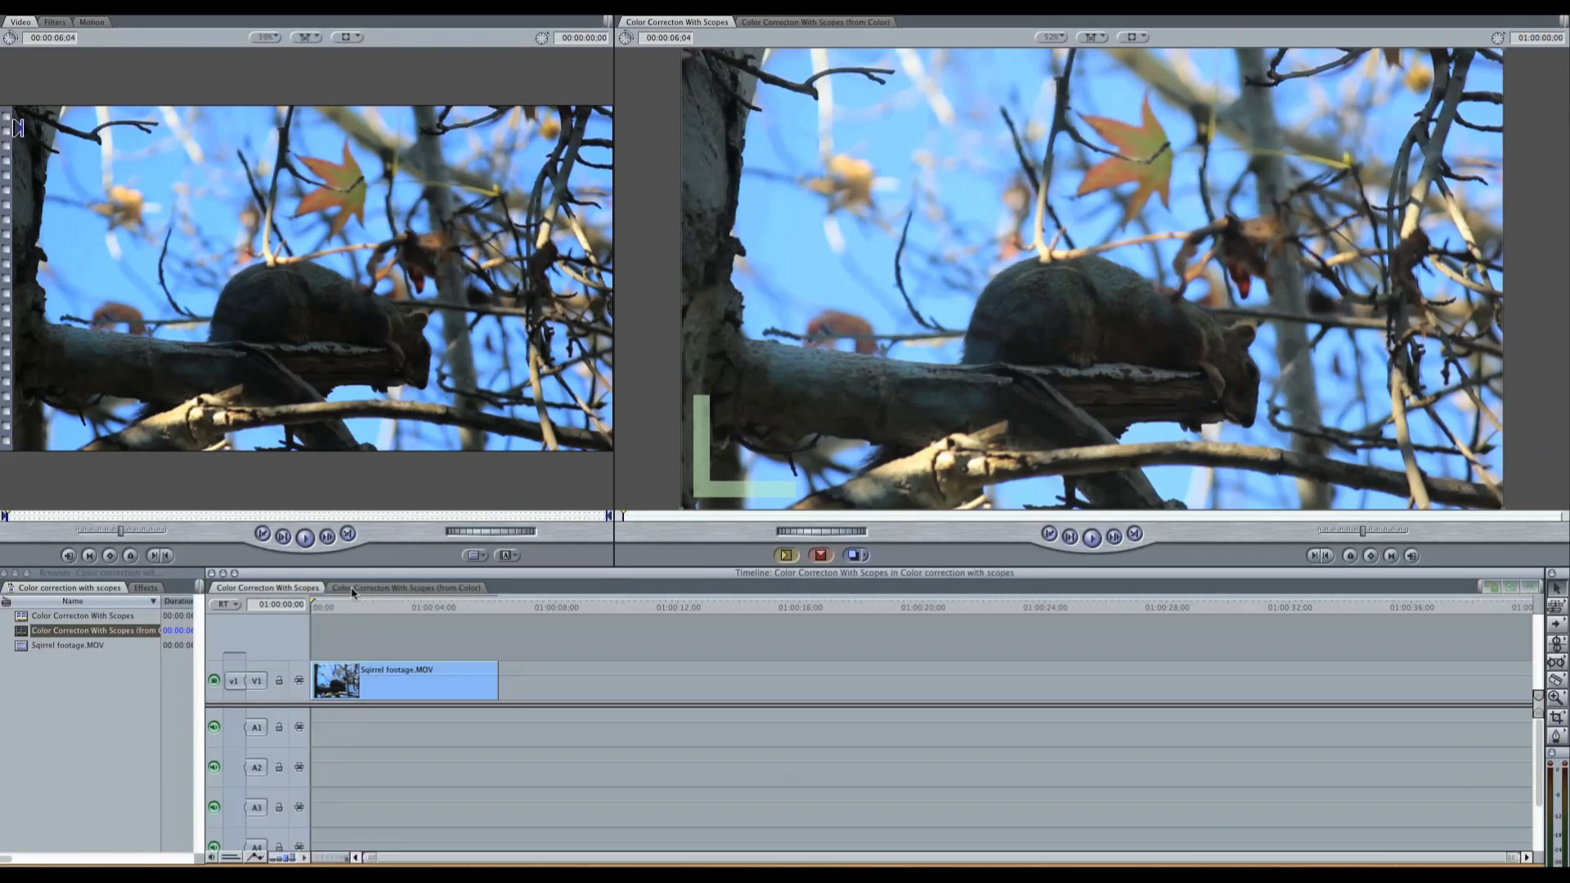
click(354, 589)
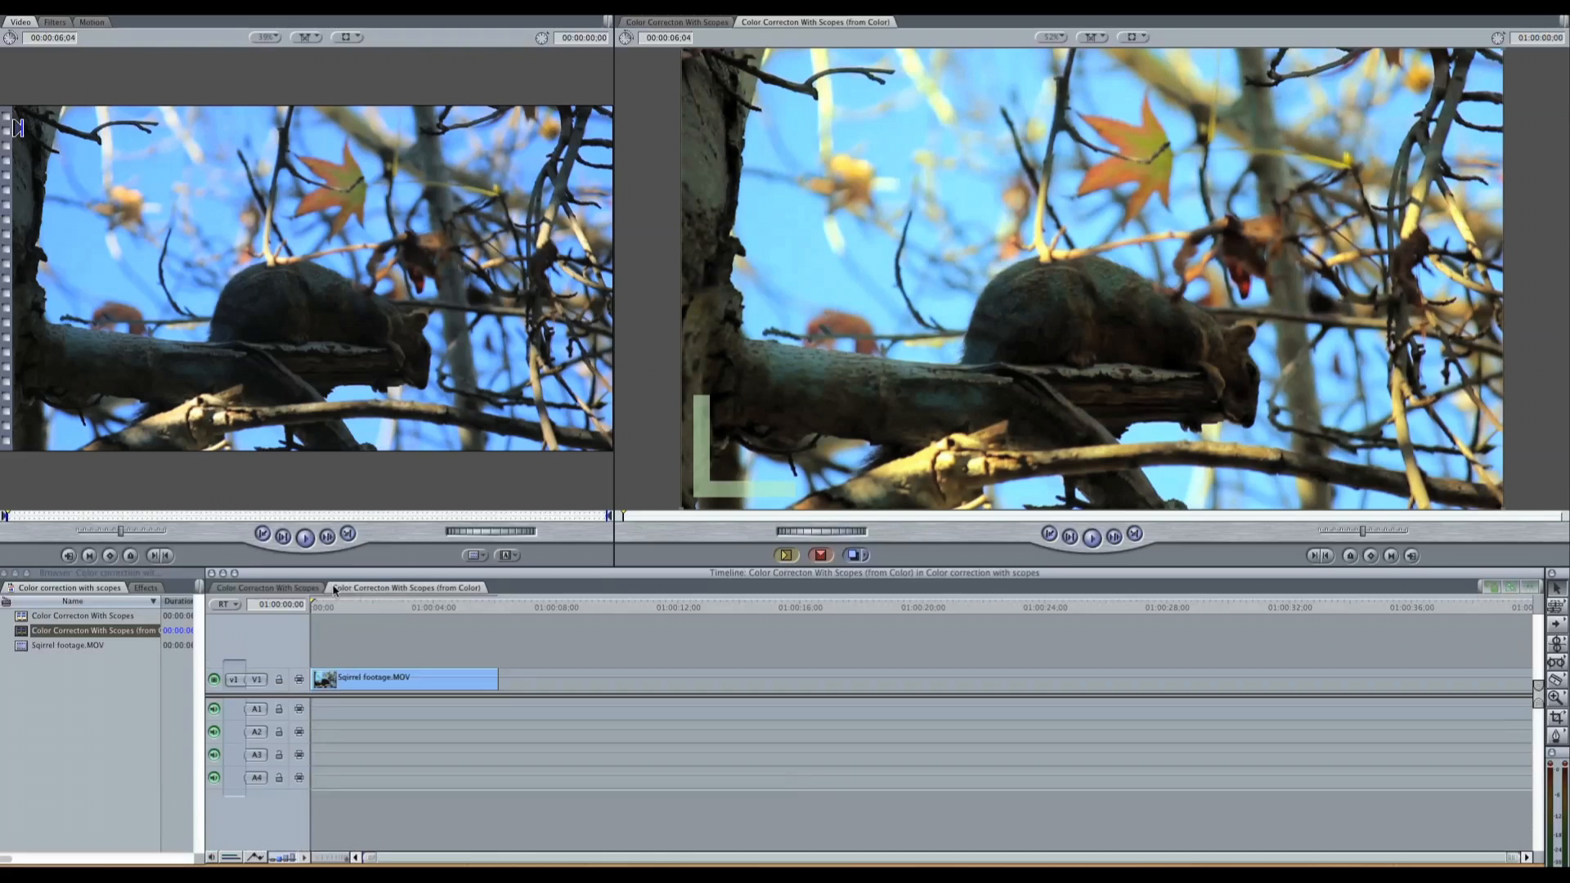
click(318, 589)
click(366, 589)
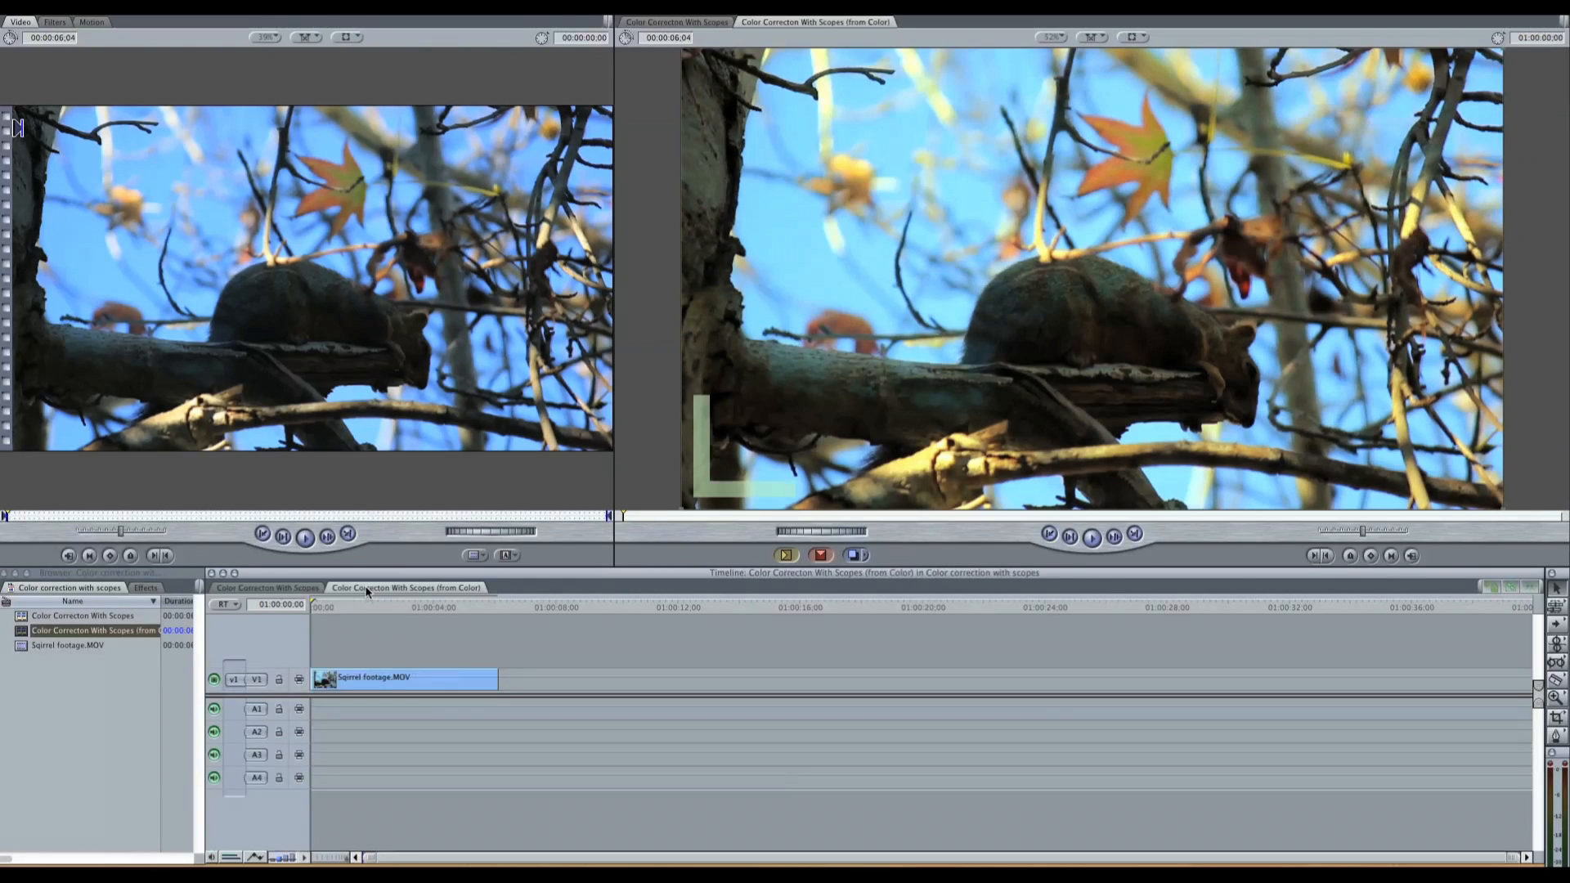